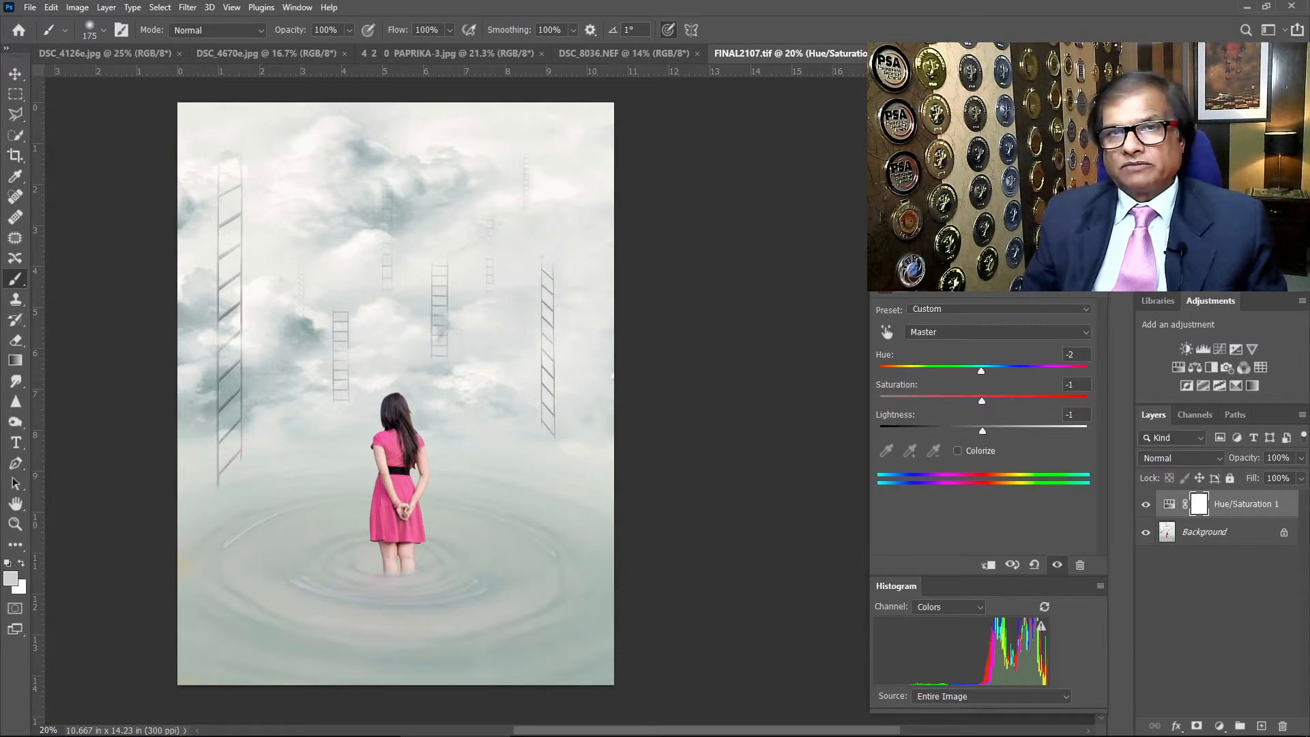
Delete the existing Hue/Saturation adjustment layer and add a new Hue/Saturation adjustment layer above the Background
key("Delete")
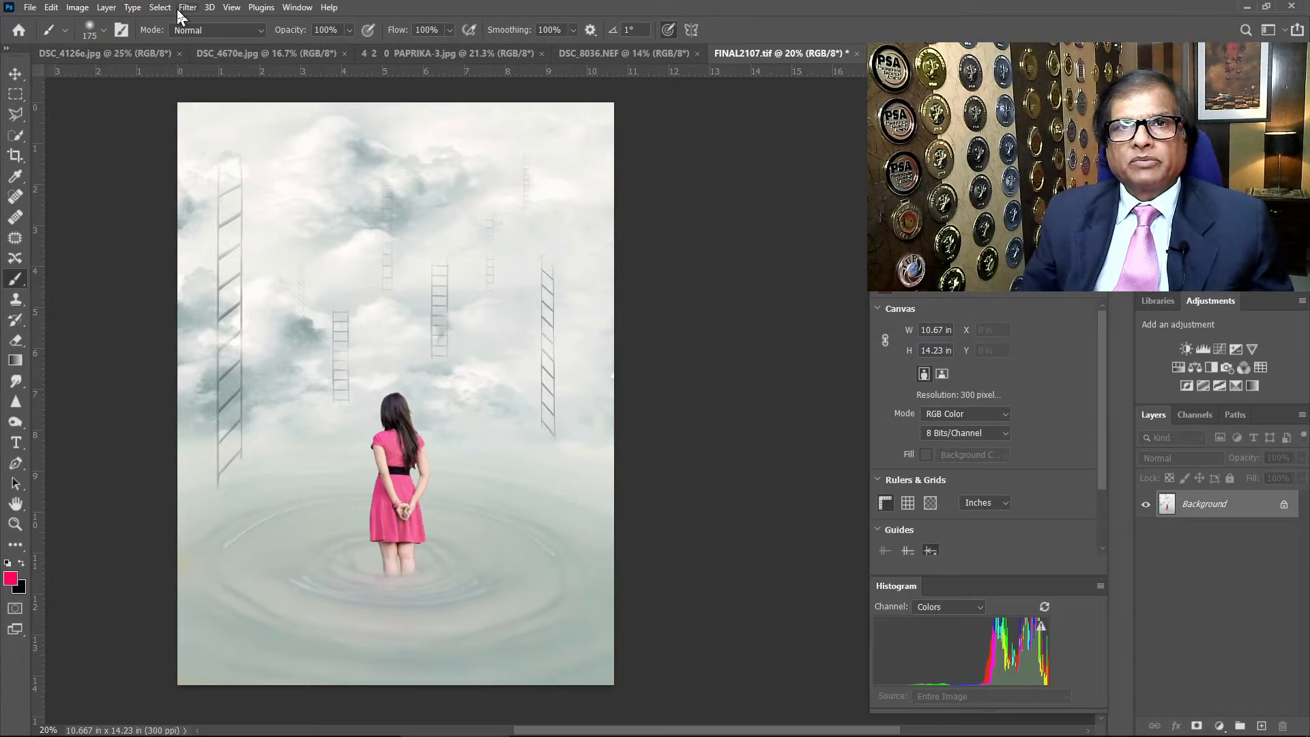
left_click(109, 9)
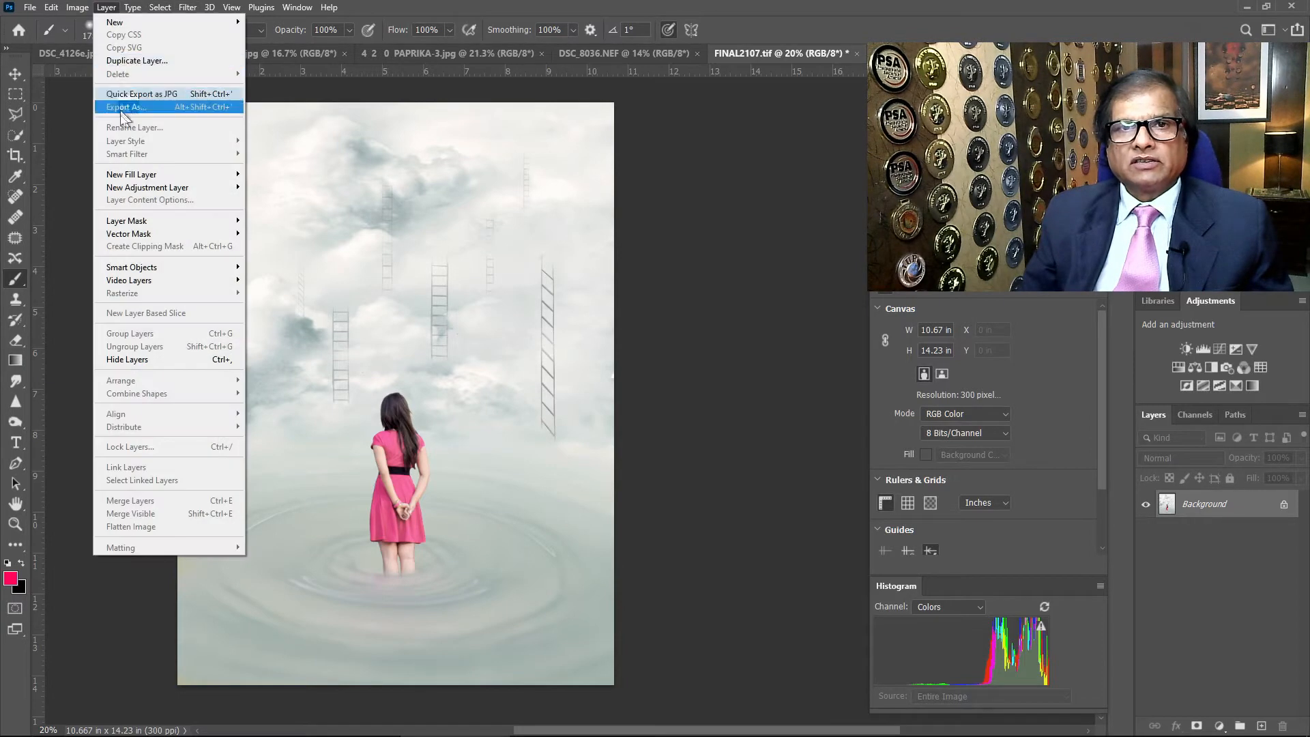
mouse_move(133, 191)
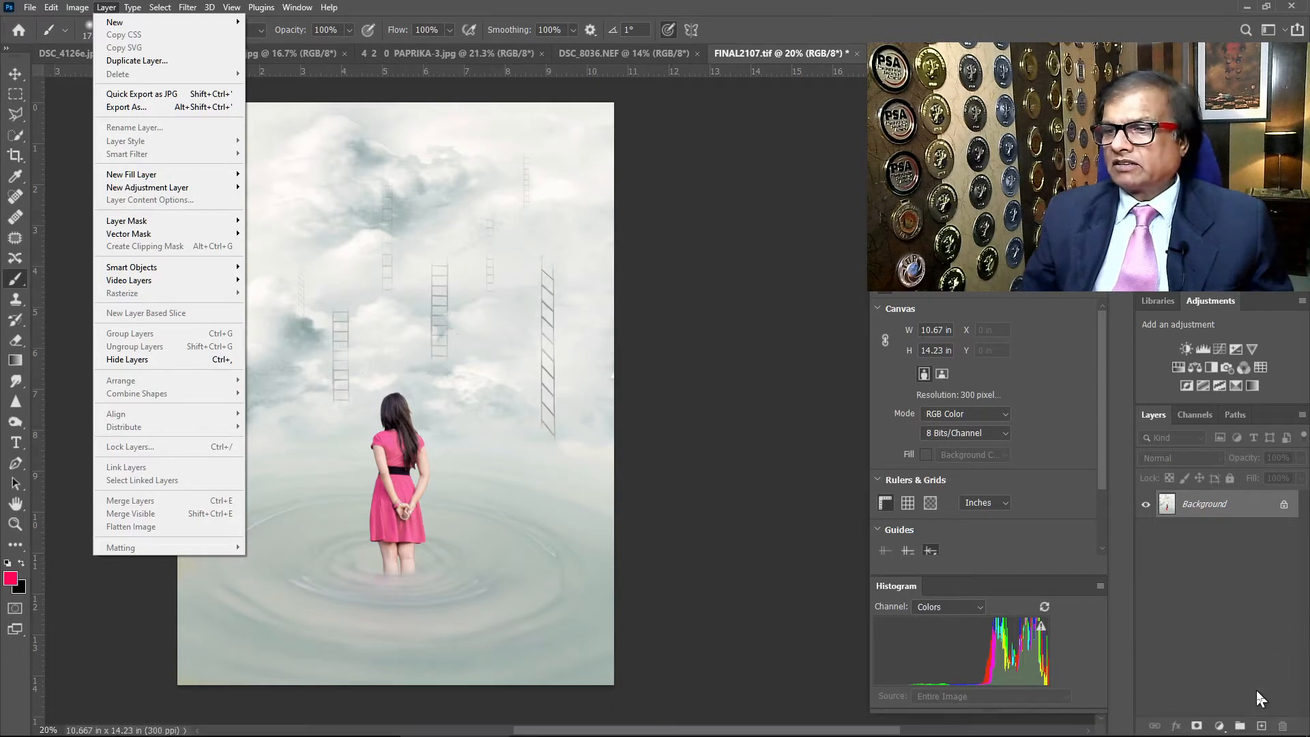
left_click(1222, 728)
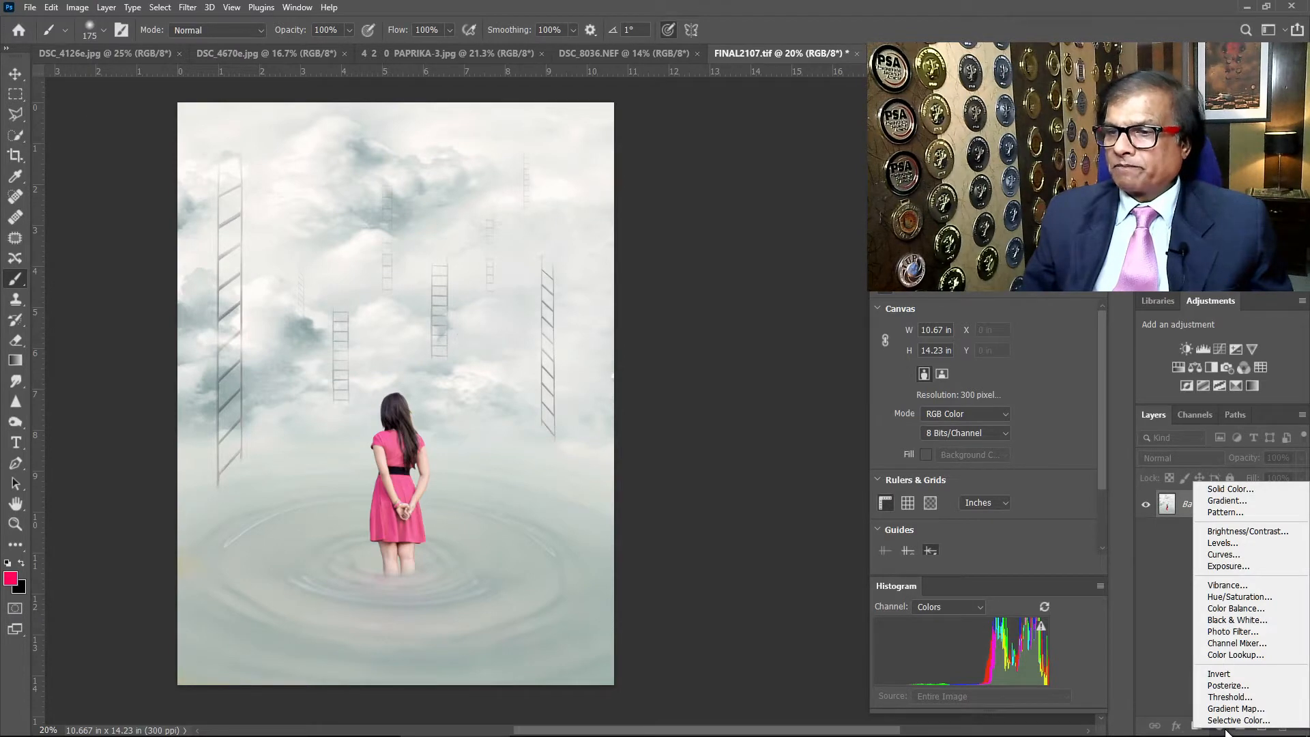
left_click(1152, 602)
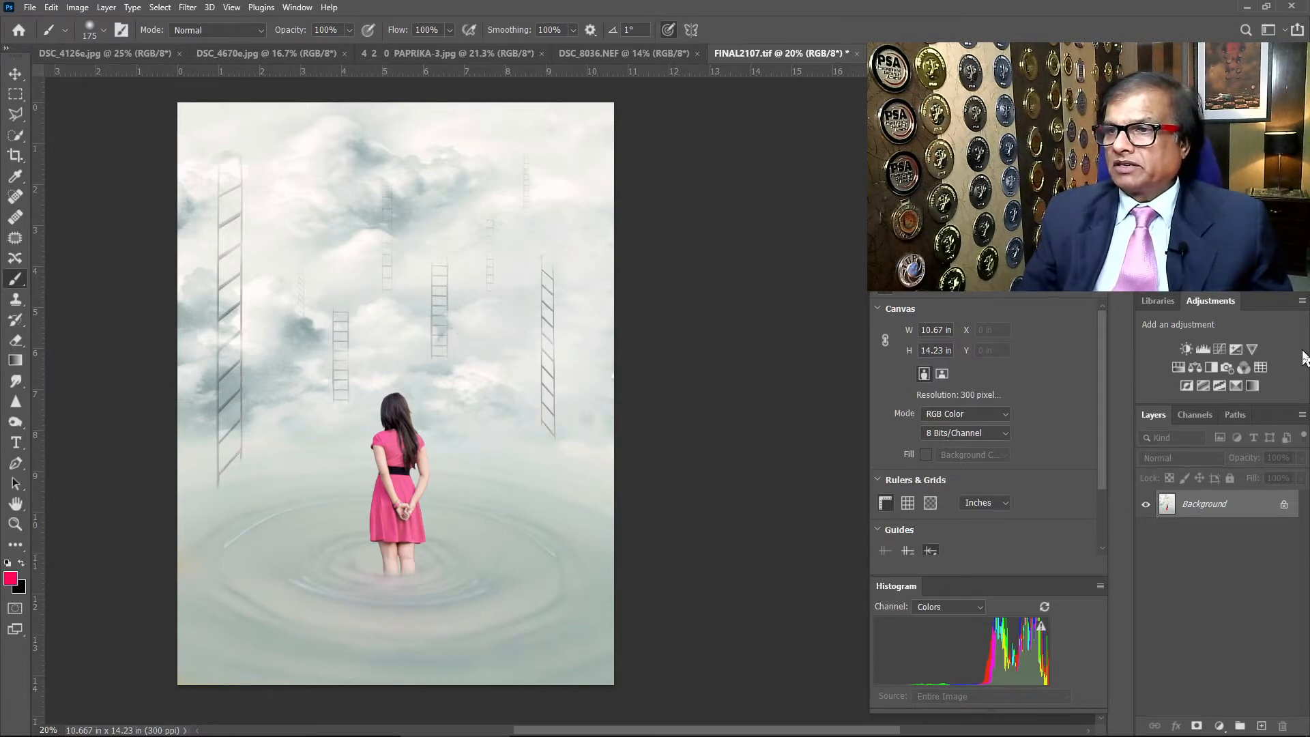
left_click(1174, 368)
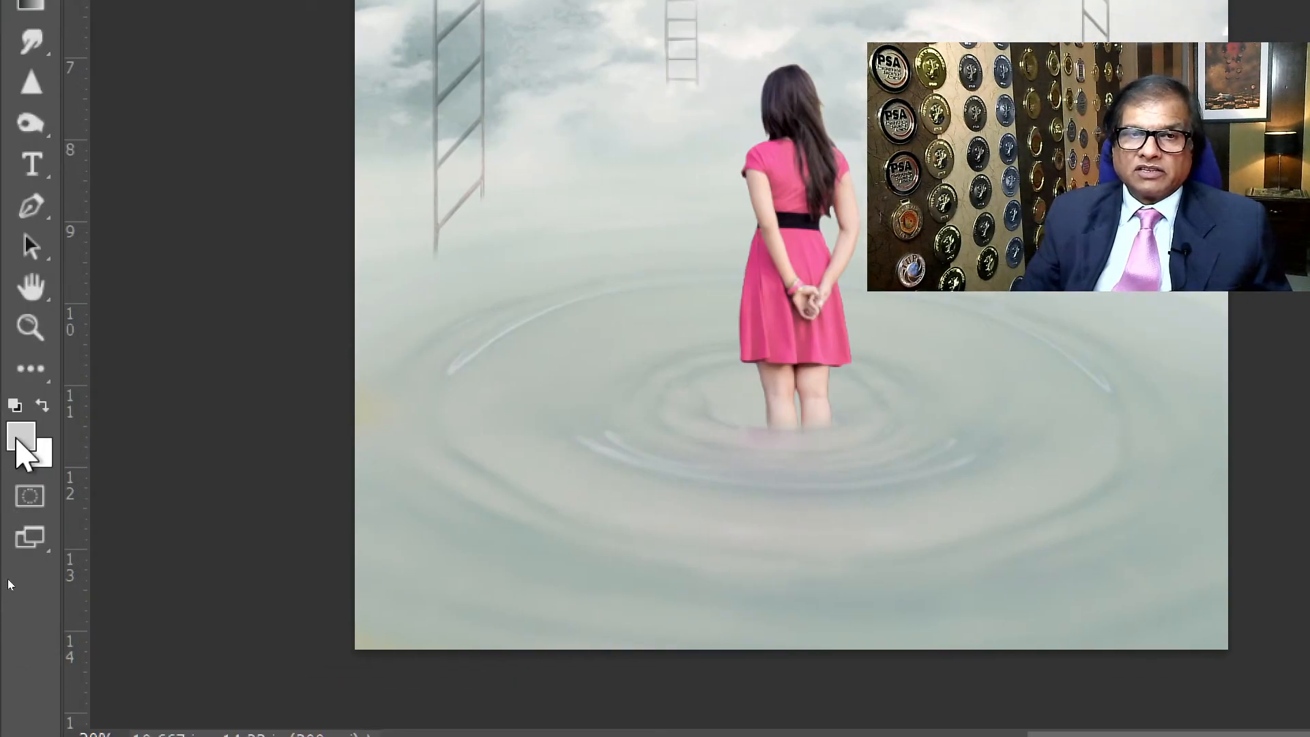
Open the foreground Color Picker, base its colour slider on hue and set the hue to 0° for red
left_click(21, 437)
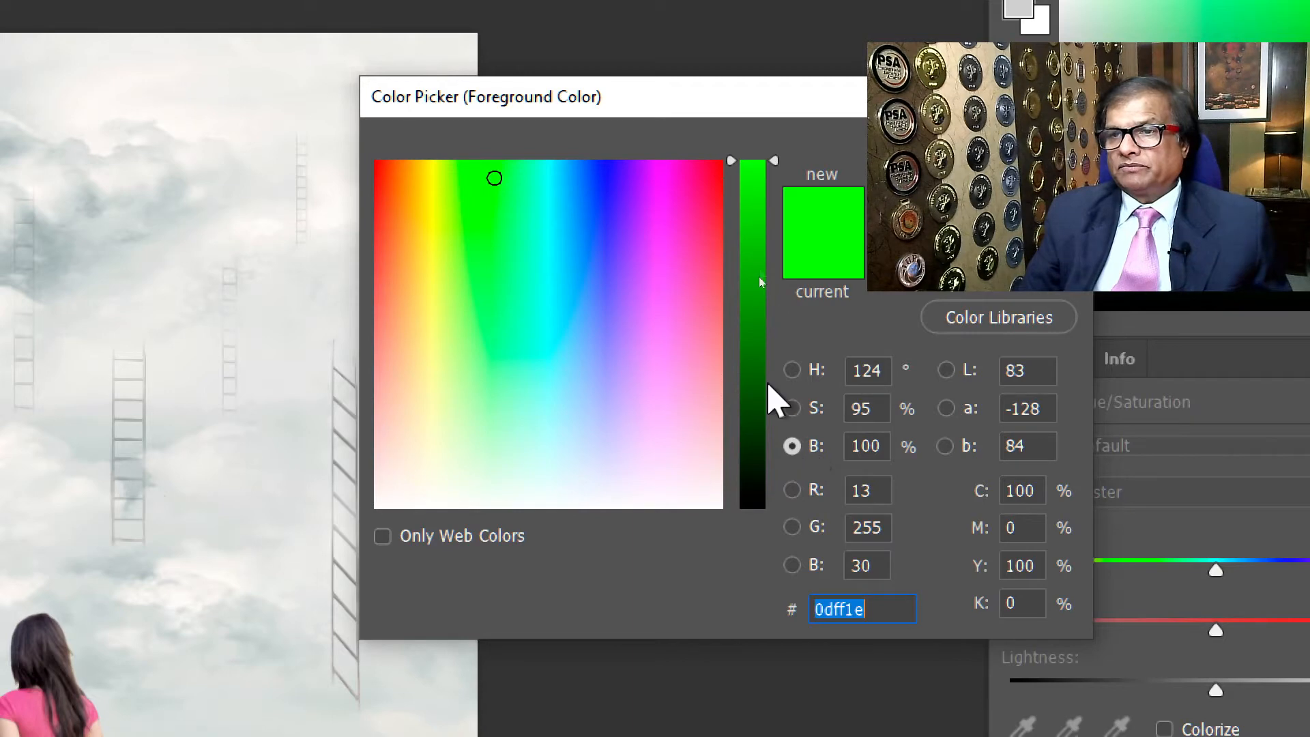
left_click(792, 370)
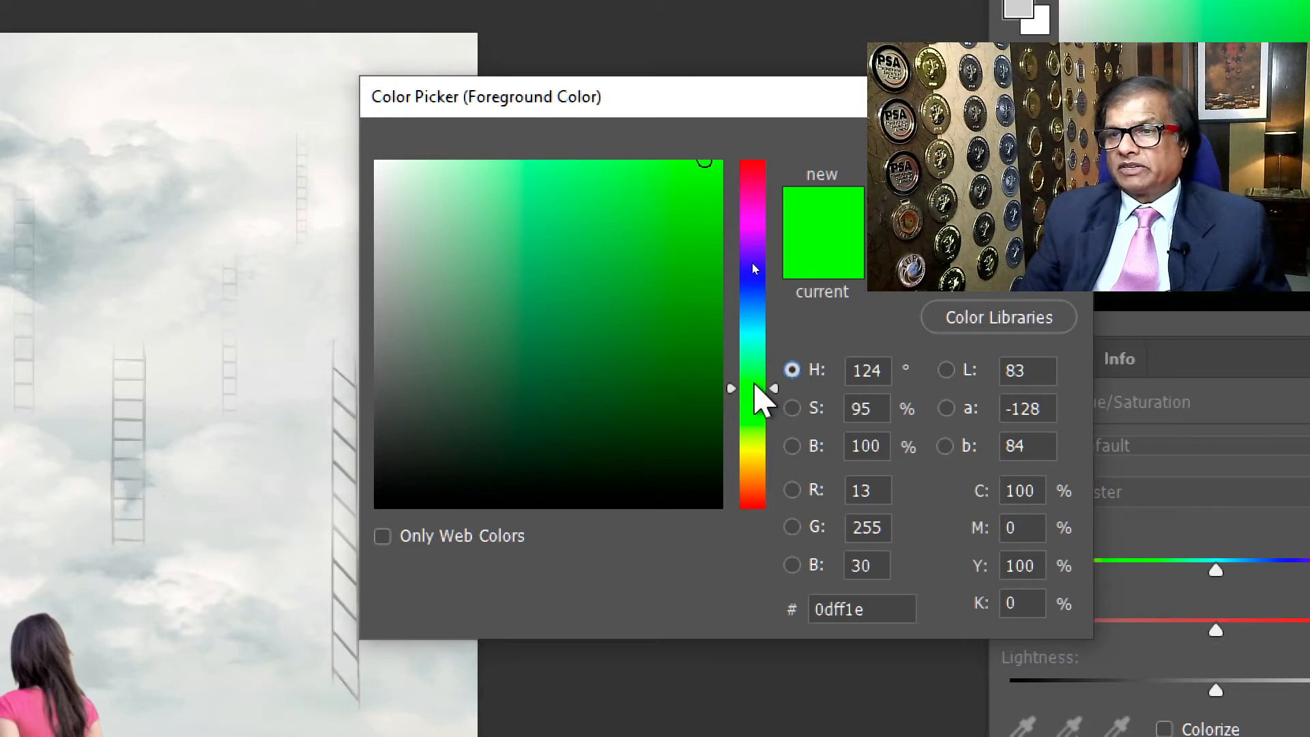
left_click_drag(755, 387, 775, 137)
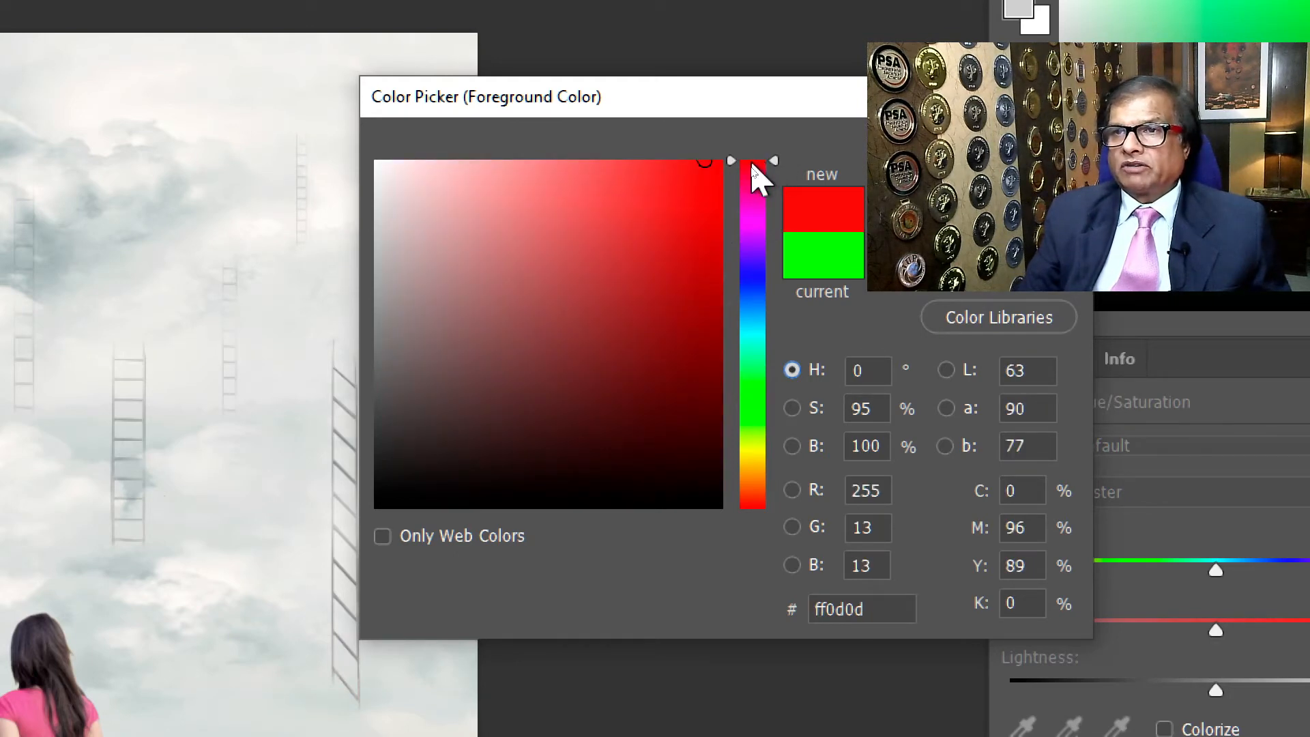
left_click_drag(753, 166, 771, 116)
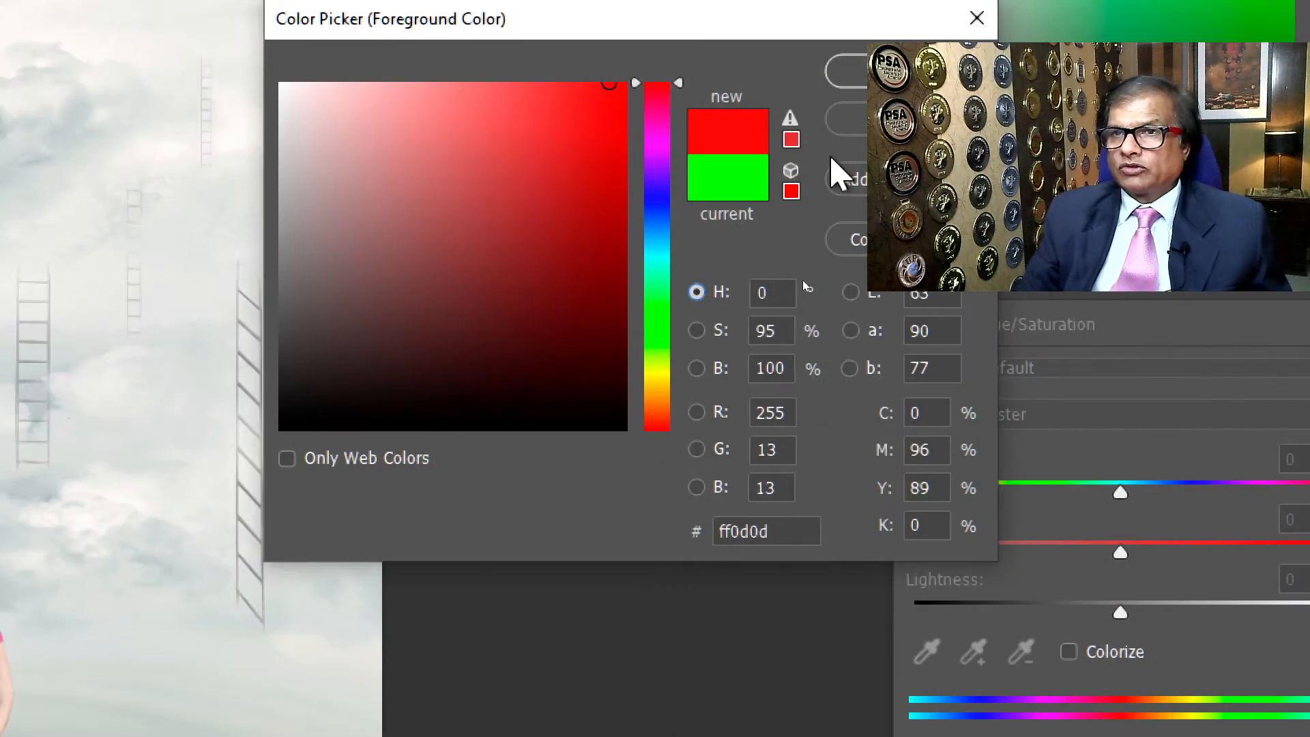
Base the picker's colour slider on saturation, lower the red to 0% saturation and raise it back to 100%
left_click(695, 330)
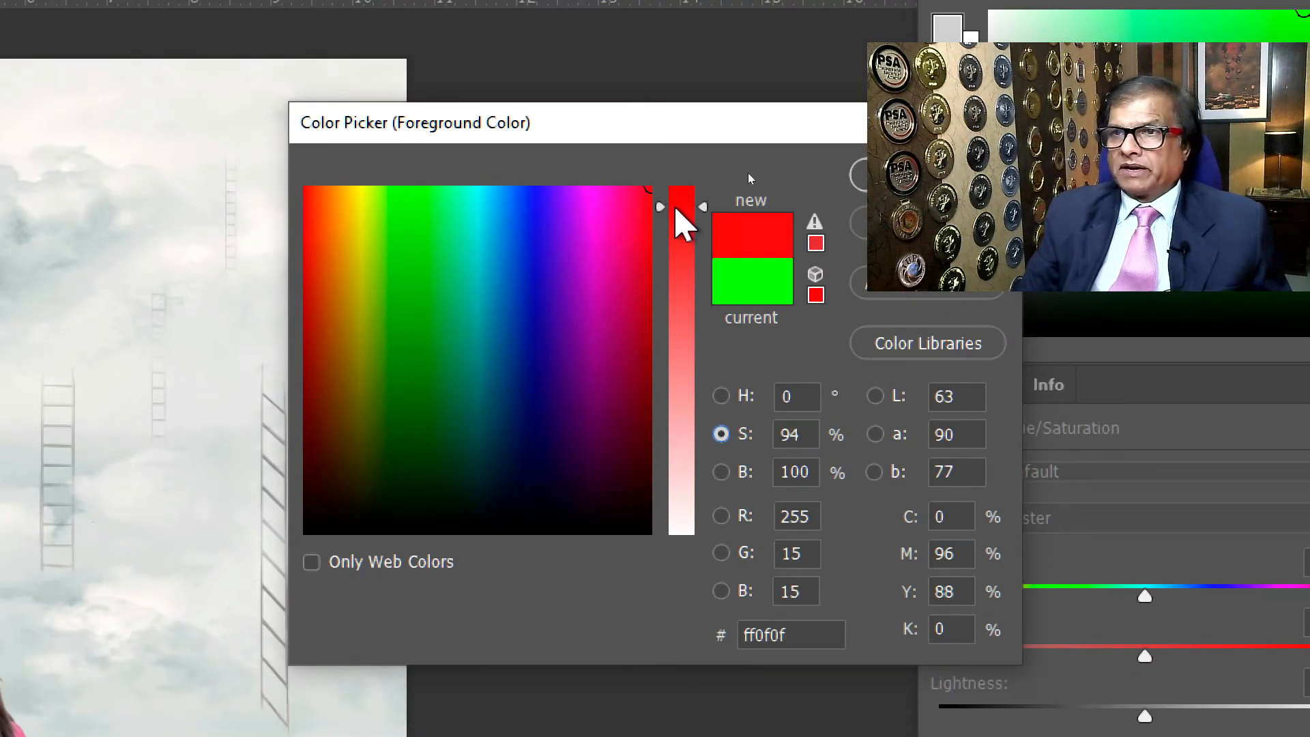
left_click_drag(678, 205, 681, 171)
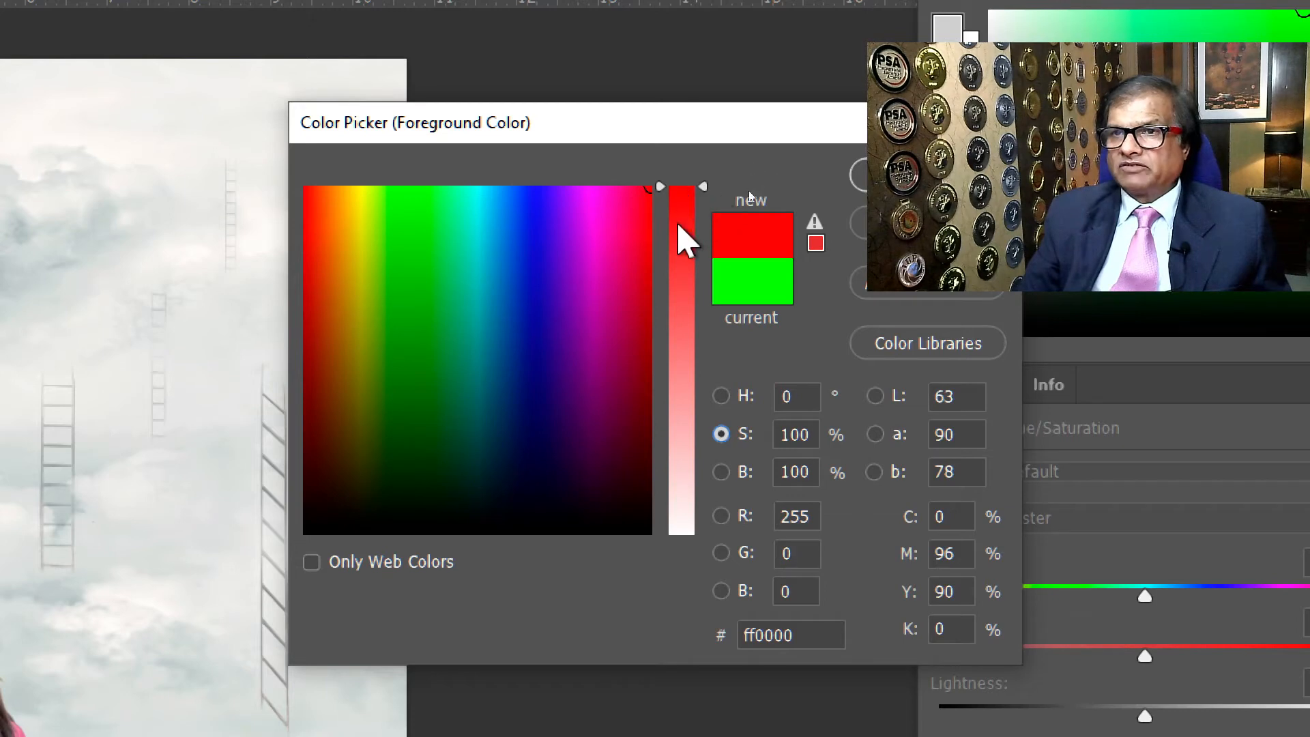
left_click_drag(678, 199, 695, 632)
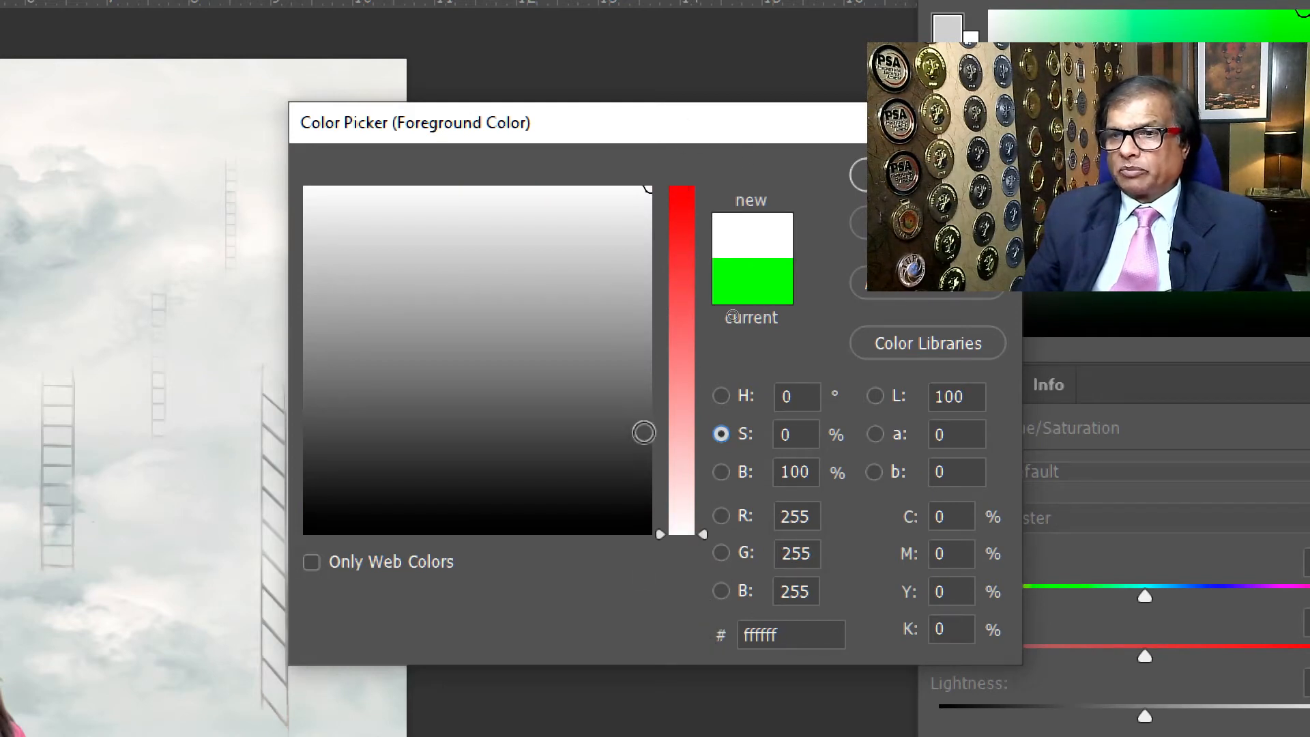
left_click_drag(682, 535, 730, 137)
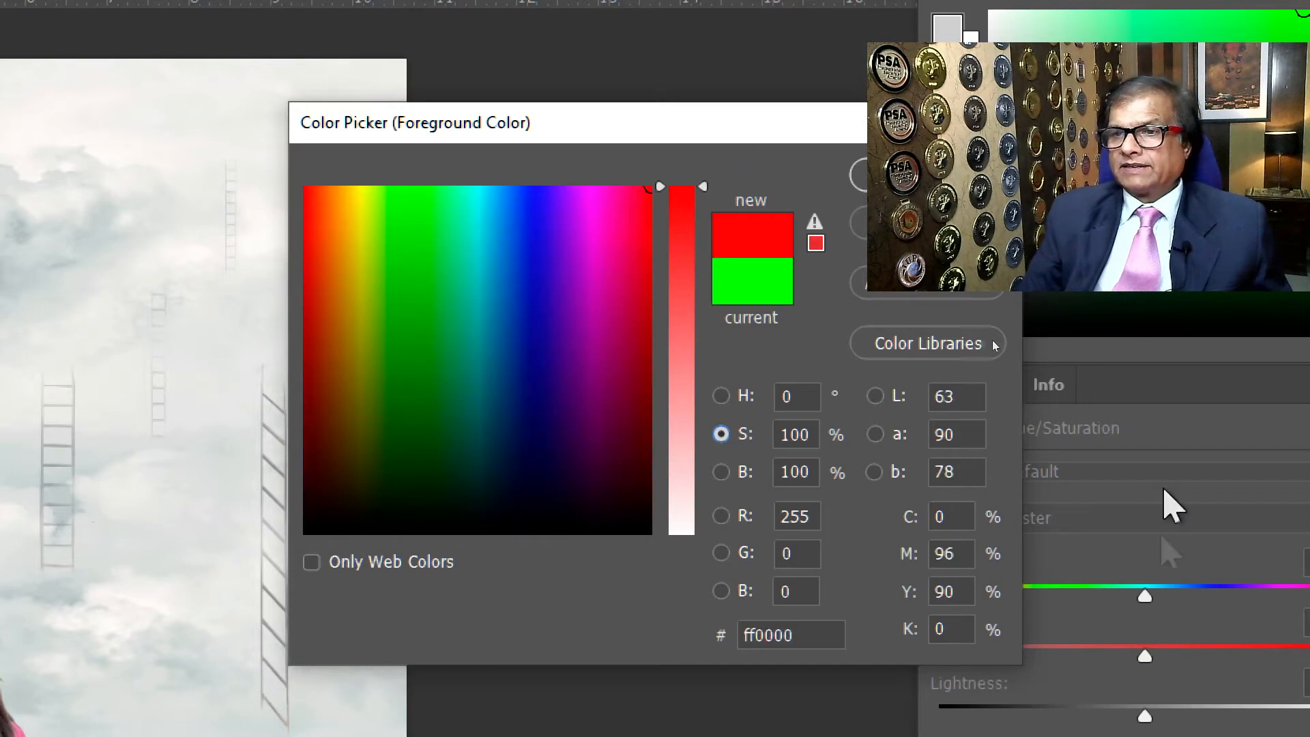
Base the picker's colour slider on brightness, darken the red to 18%, set it to 70% and accept the foreground colour
left_click(721, 472)
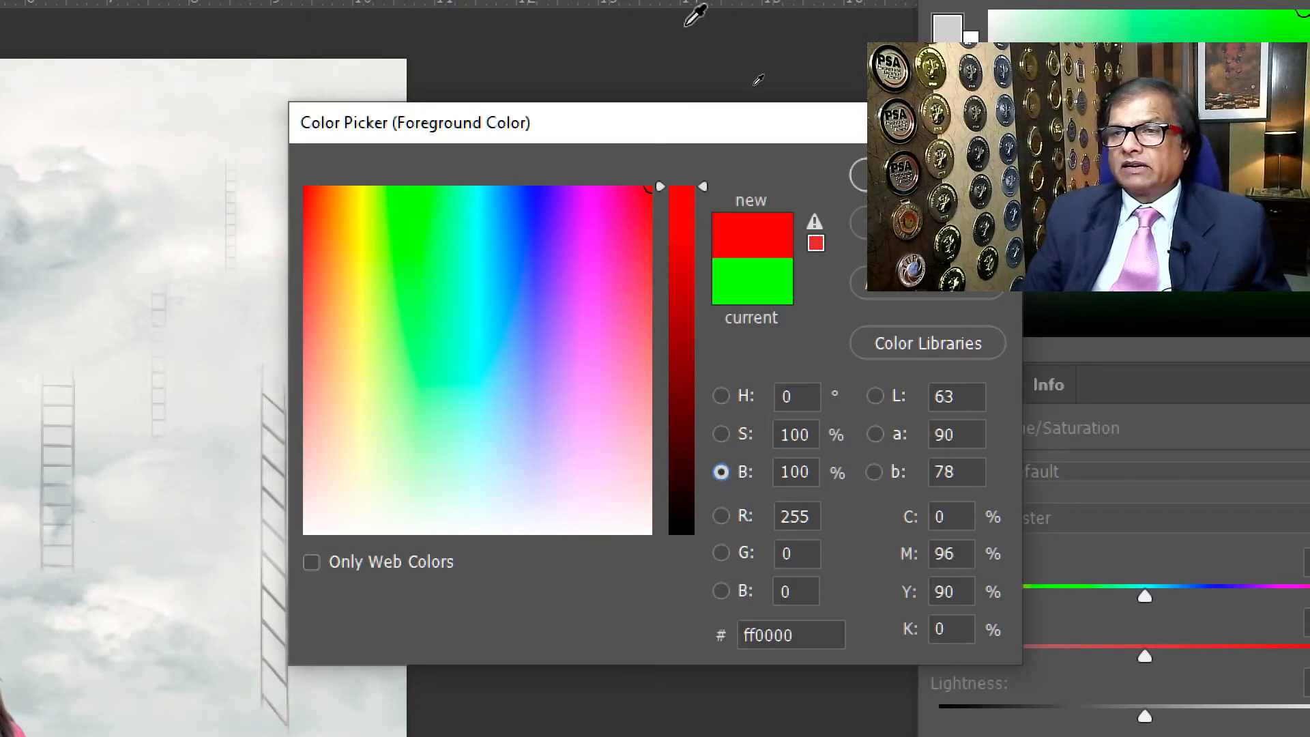
left_click(679, 190)
left_click_drag(680, 190, 696, 471)
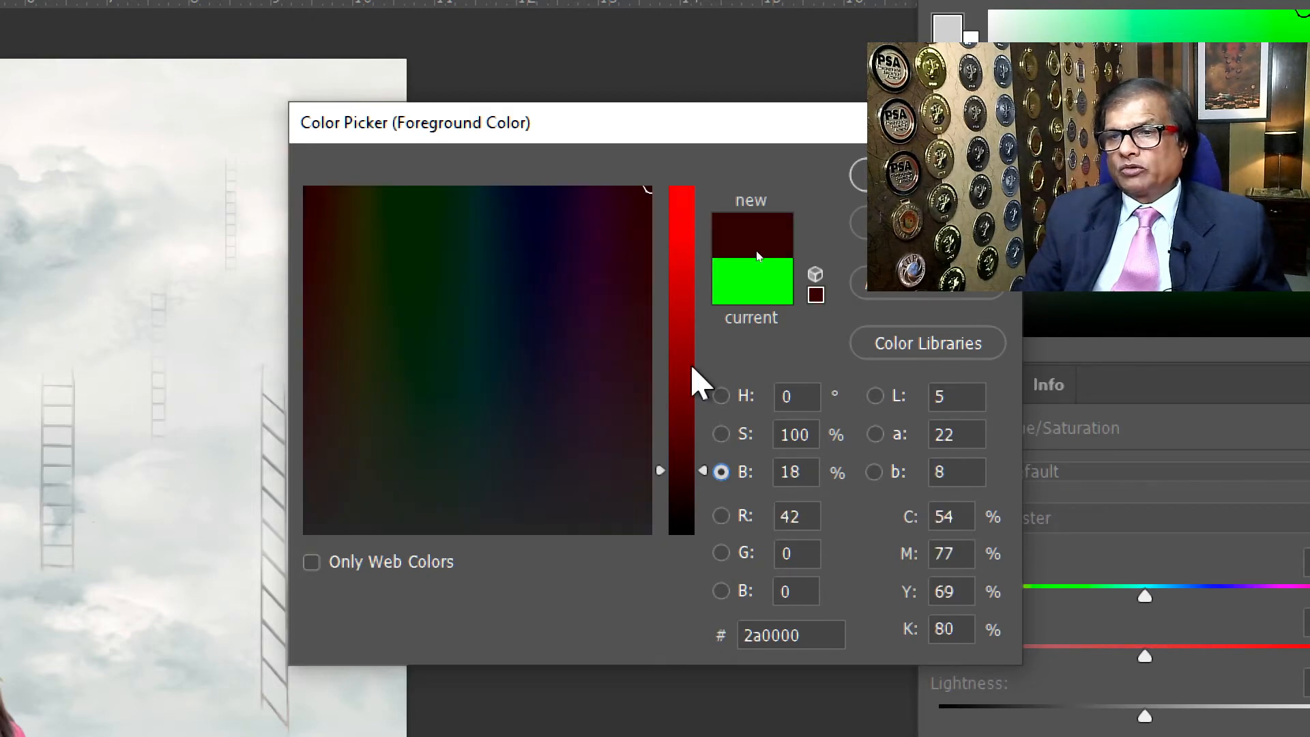
left_click(693, 292)
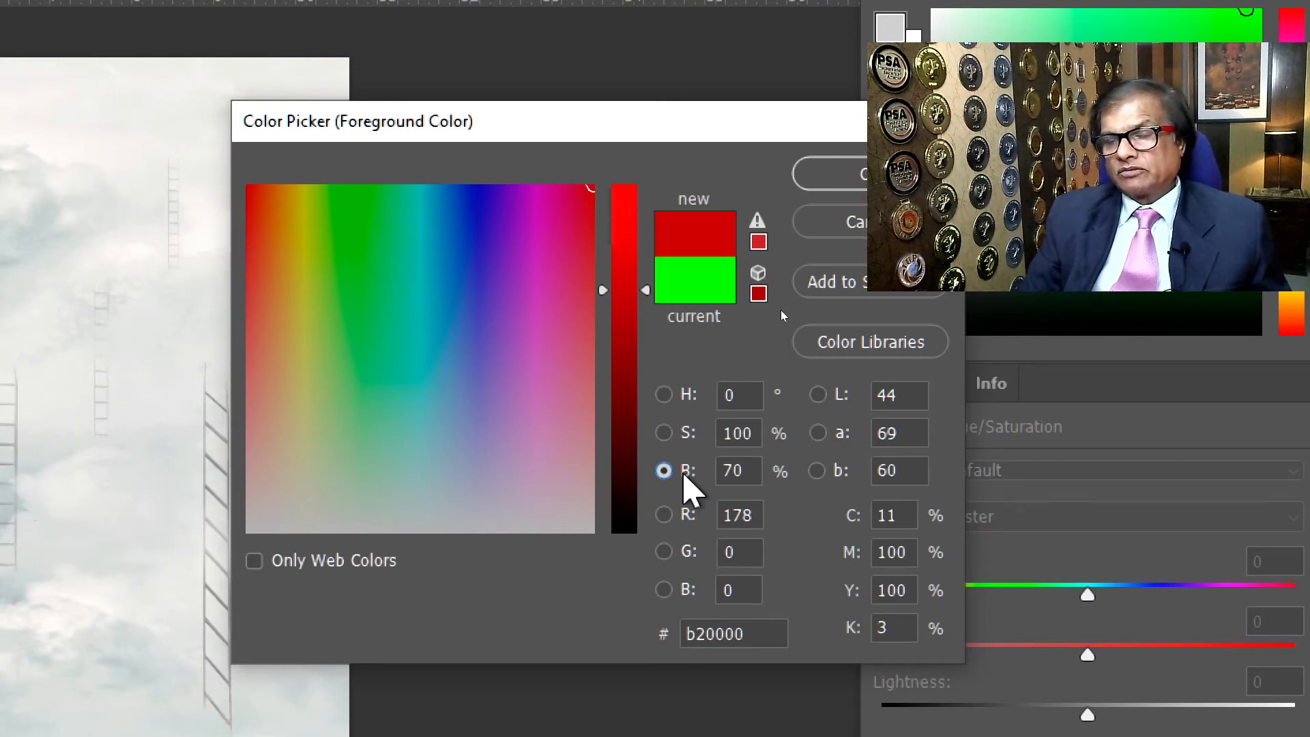
left_click(854, 183)
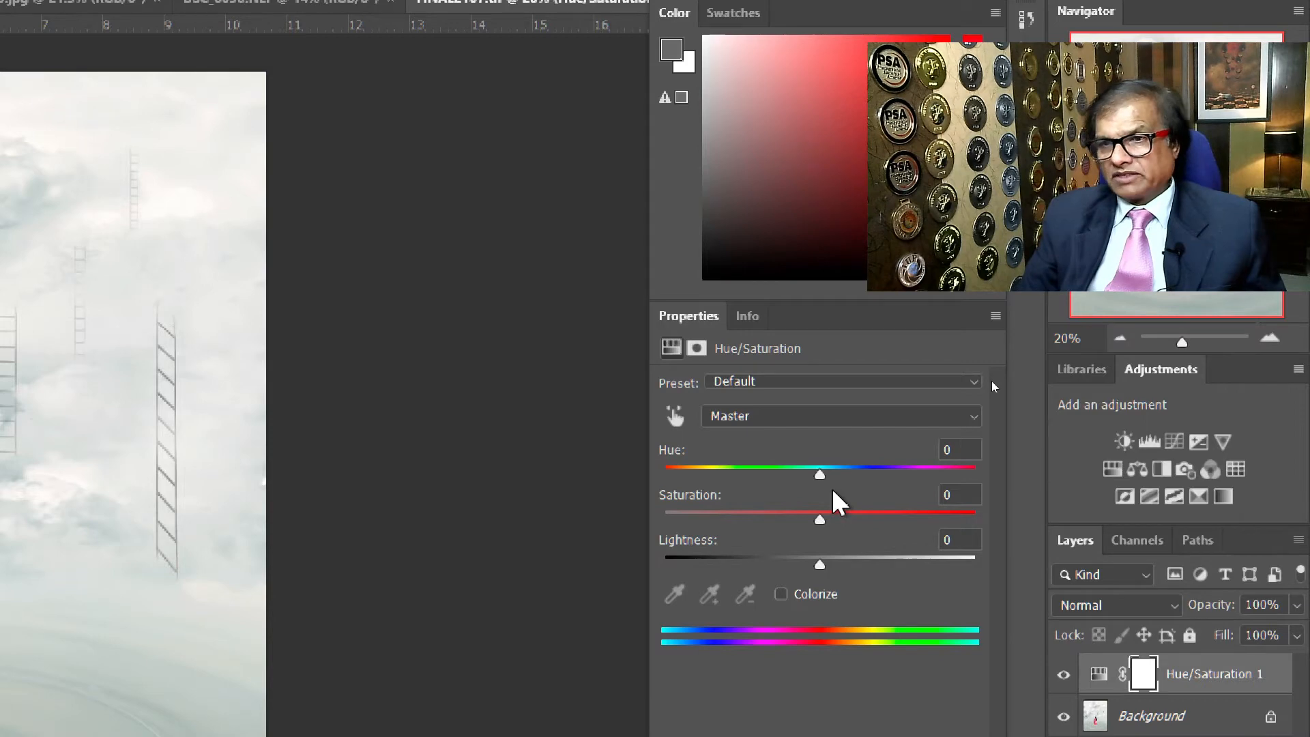
Examine the available Hue/Saturation presets and colour ranges, keeping the Default preset and the Master range
left_click(841, 382)
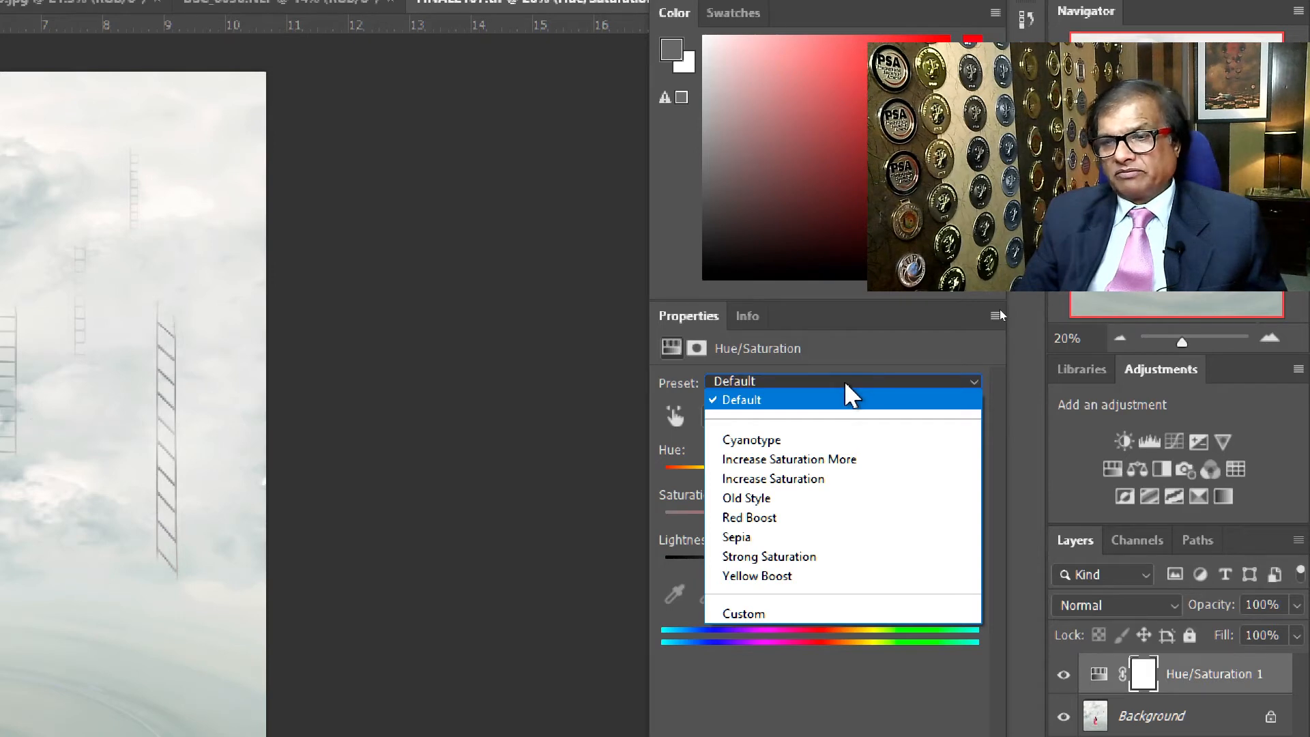
left_click(846, 384)
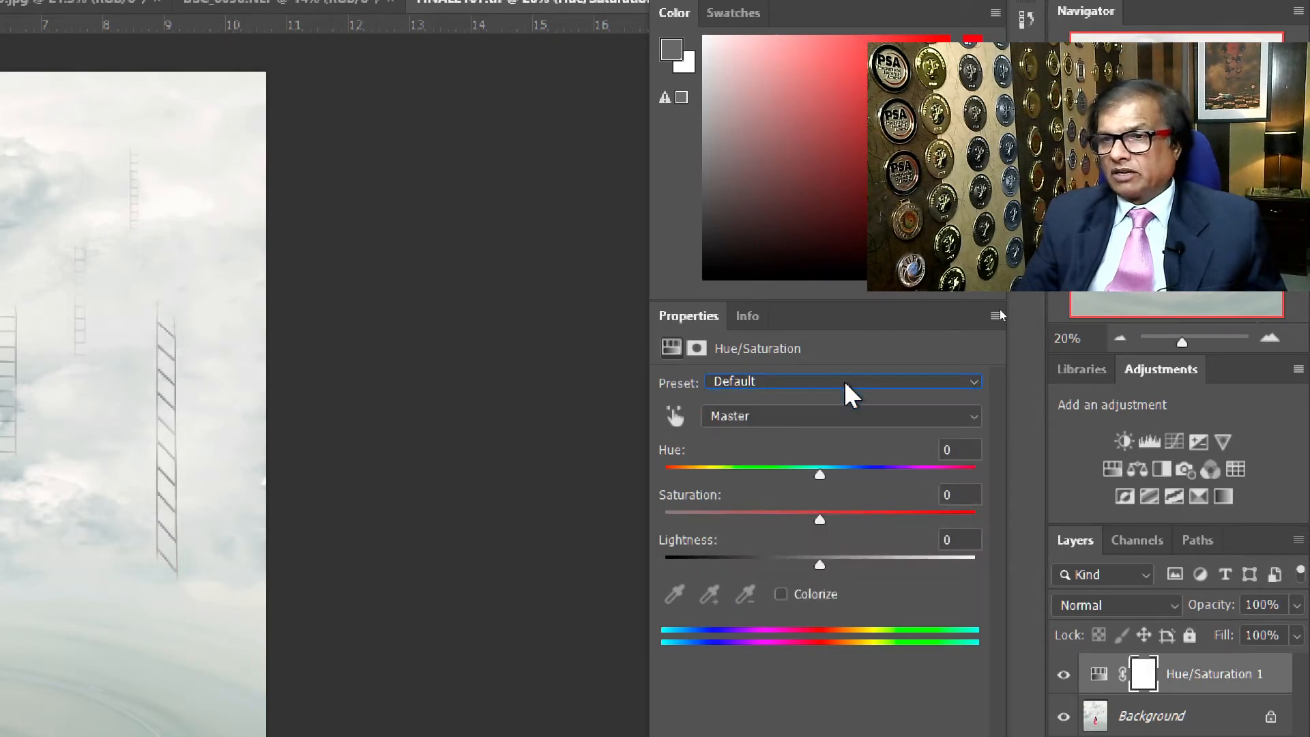
left_click(815, 416)
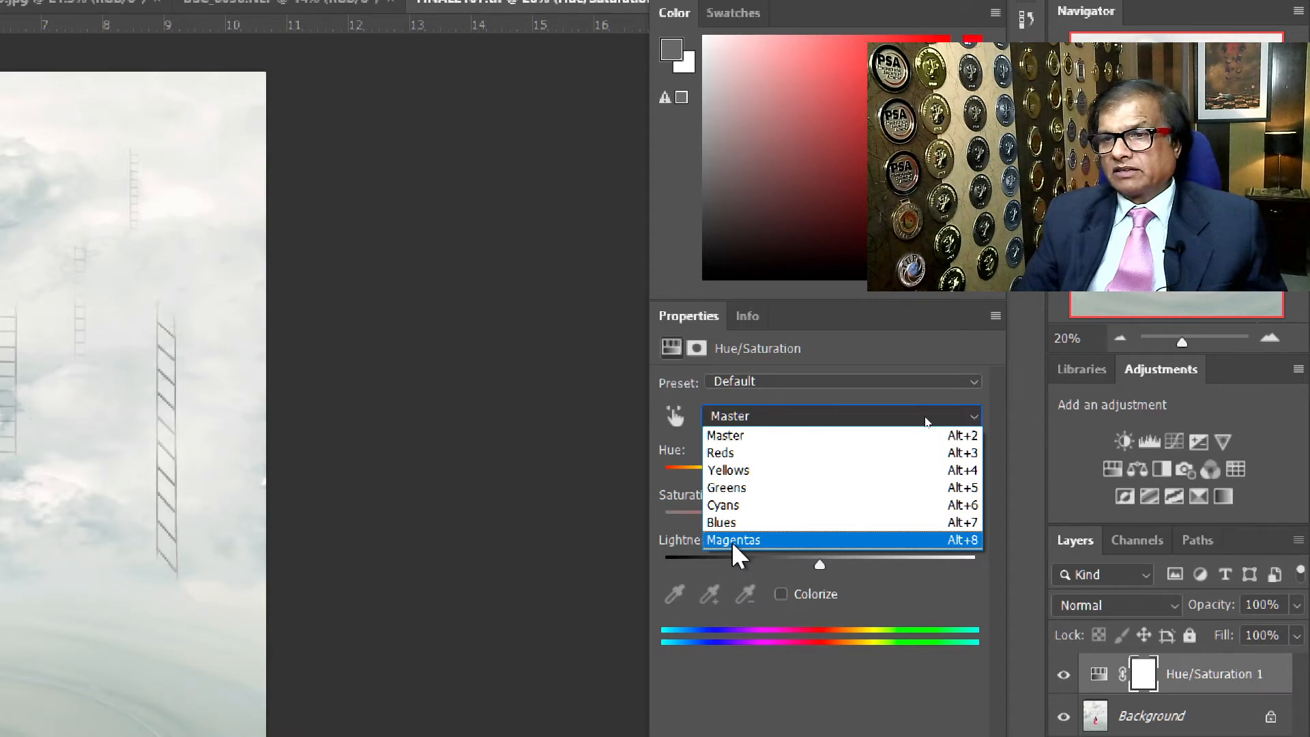
left_click(798, 418)
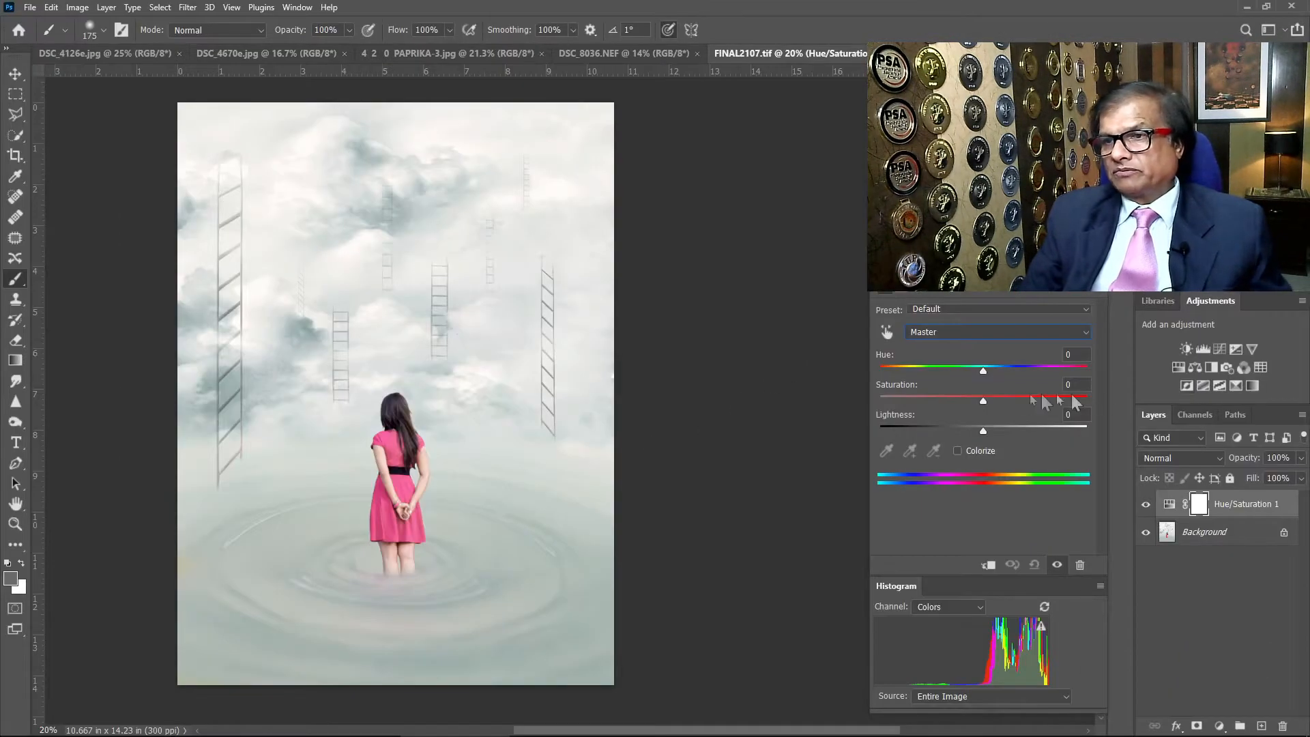
Test the Master range at saturation -100 and hue +180, and settle on hue +1, saturation +3 and lightness +1
mouse_move(983, 398)
left_mouse_down()
mouse_move(978, 370)
mouse_move(872, 369)
mouse_move(1093, 378)
mouse_move(985, 381)
left_mouse_up()
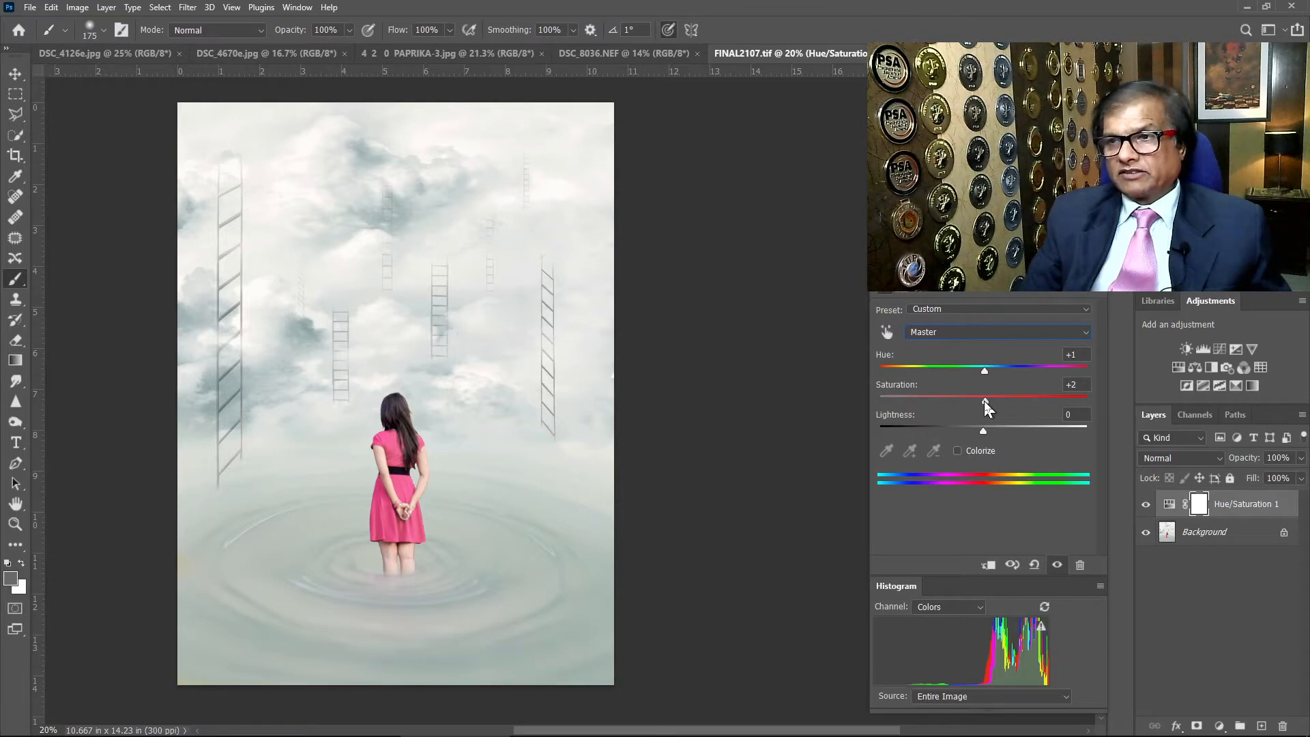
left_click_drag(985, 399, 872, 403)
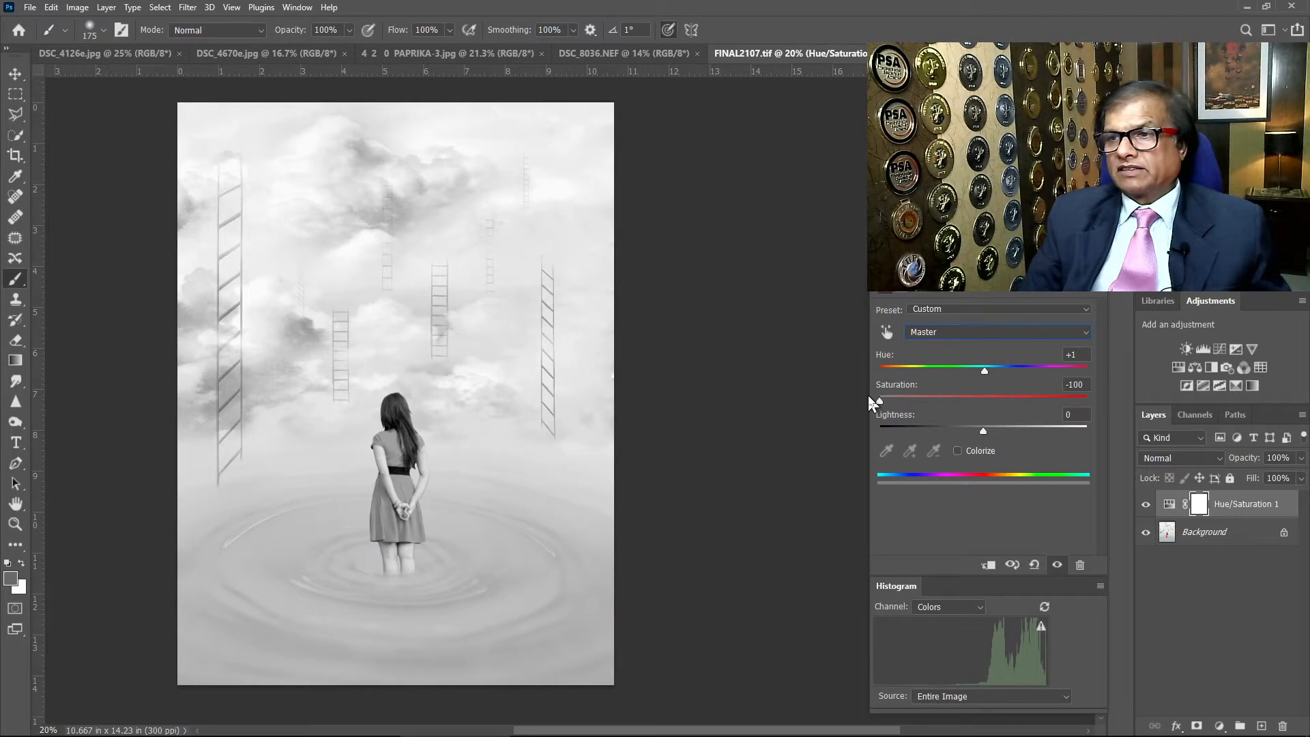
left_click_drag(870, 402, 1098, 374)
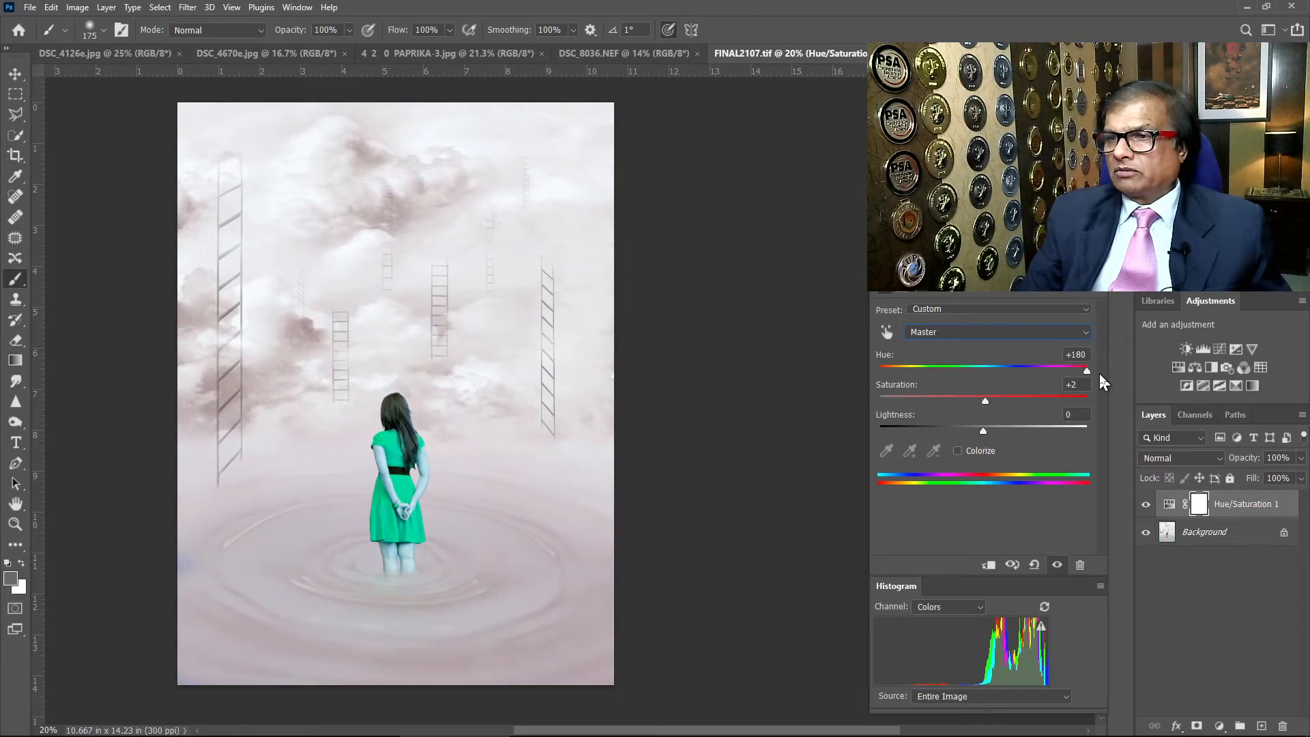
left_click_drag(1102, 382, 985, 370)
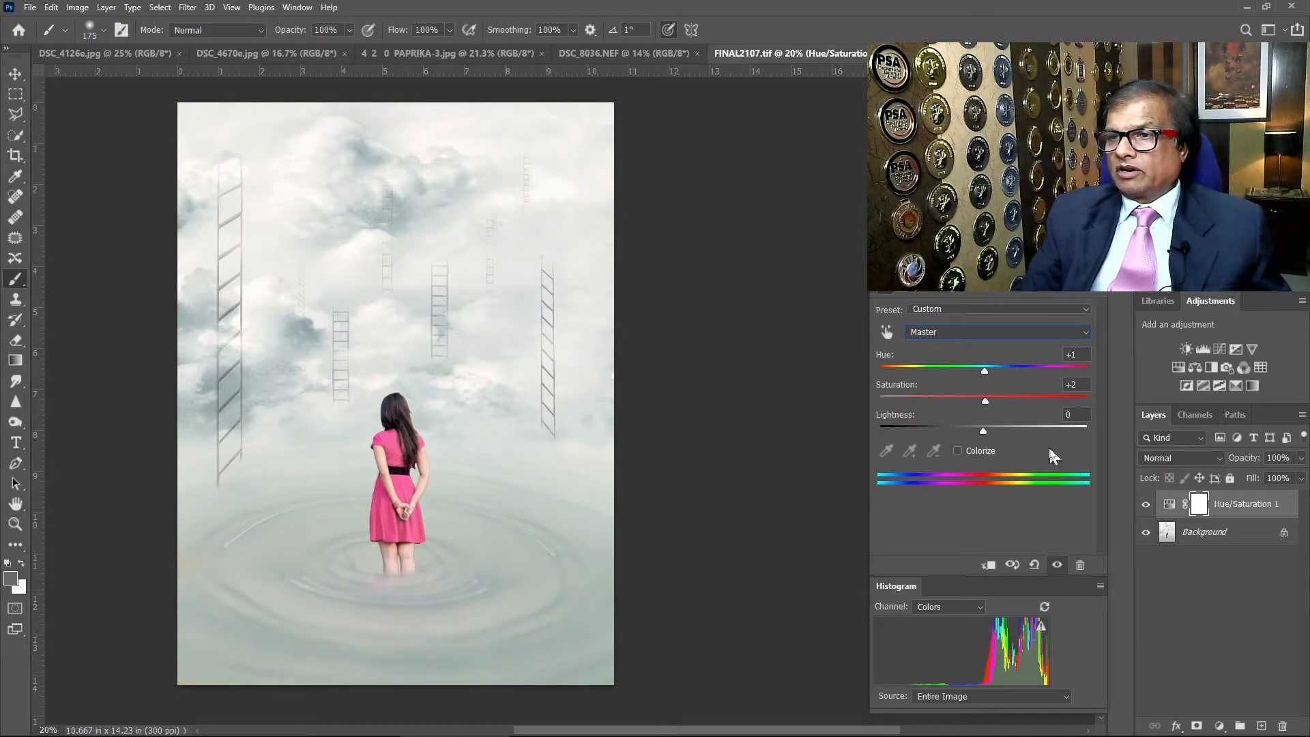
mouse_move(985, 428)
left_mouse_down()
mouse_move(1105, 432)
mouse_move(852, 428)
mouse_move(985, 427)
left_mouse_up()
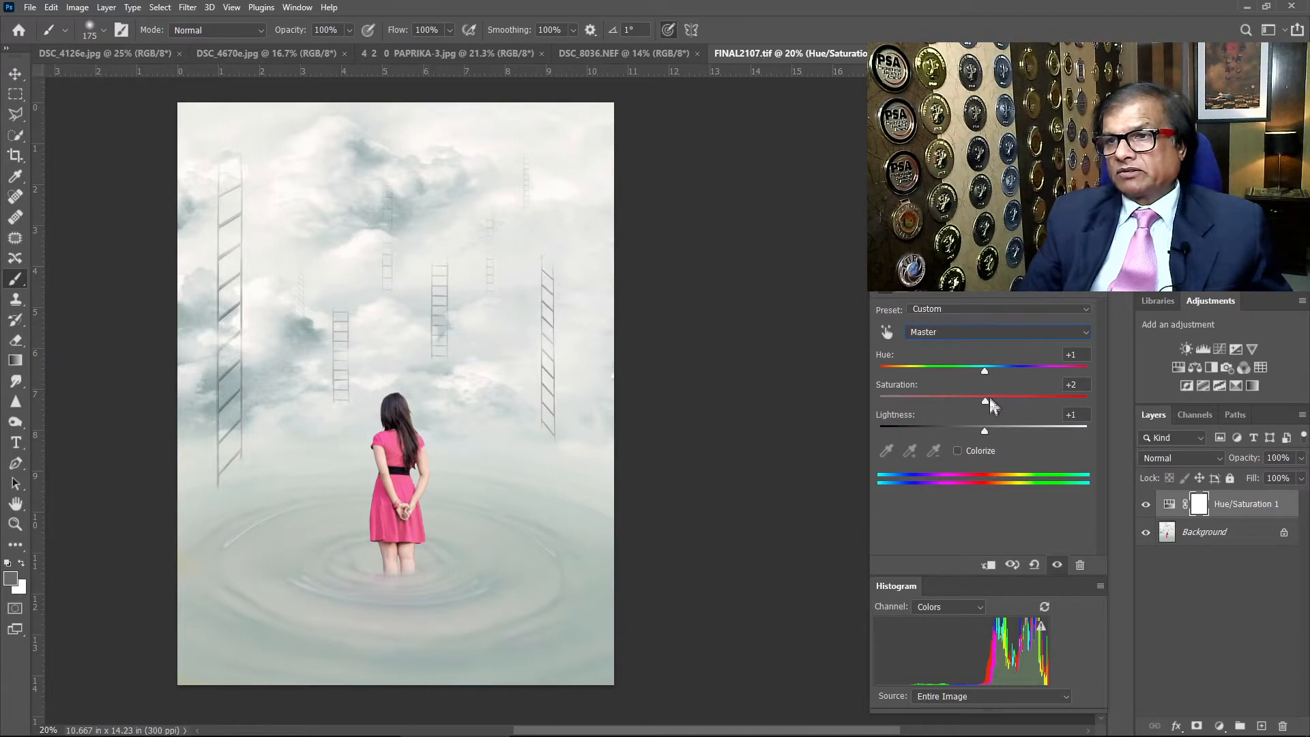
mouse_move(988, 401)
left_mouse_down()
mouse_move(1015, 401)
mouse_move(988, 401)
left_mouse_up()
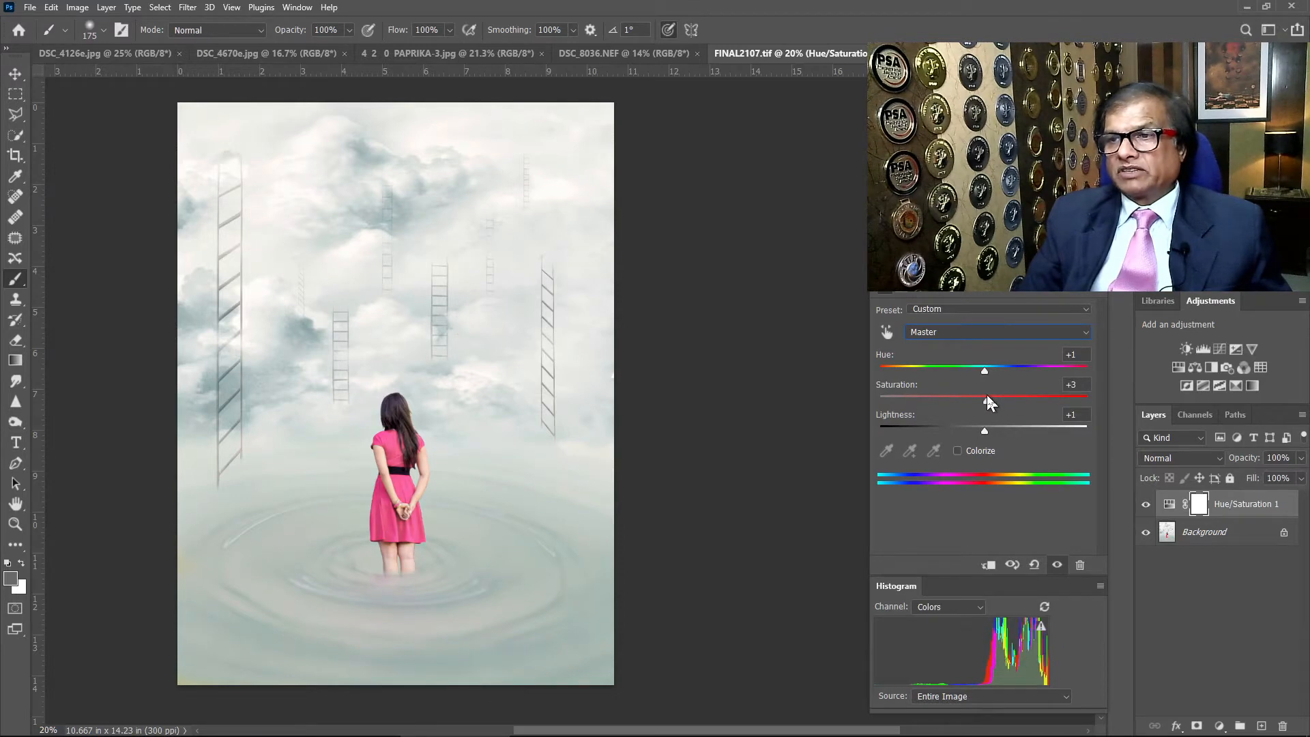
Switch the adjustment to the Reds range, try stronger and weaker saturation, and set saturation to +28 and hue to -3
left_click(978, 336)
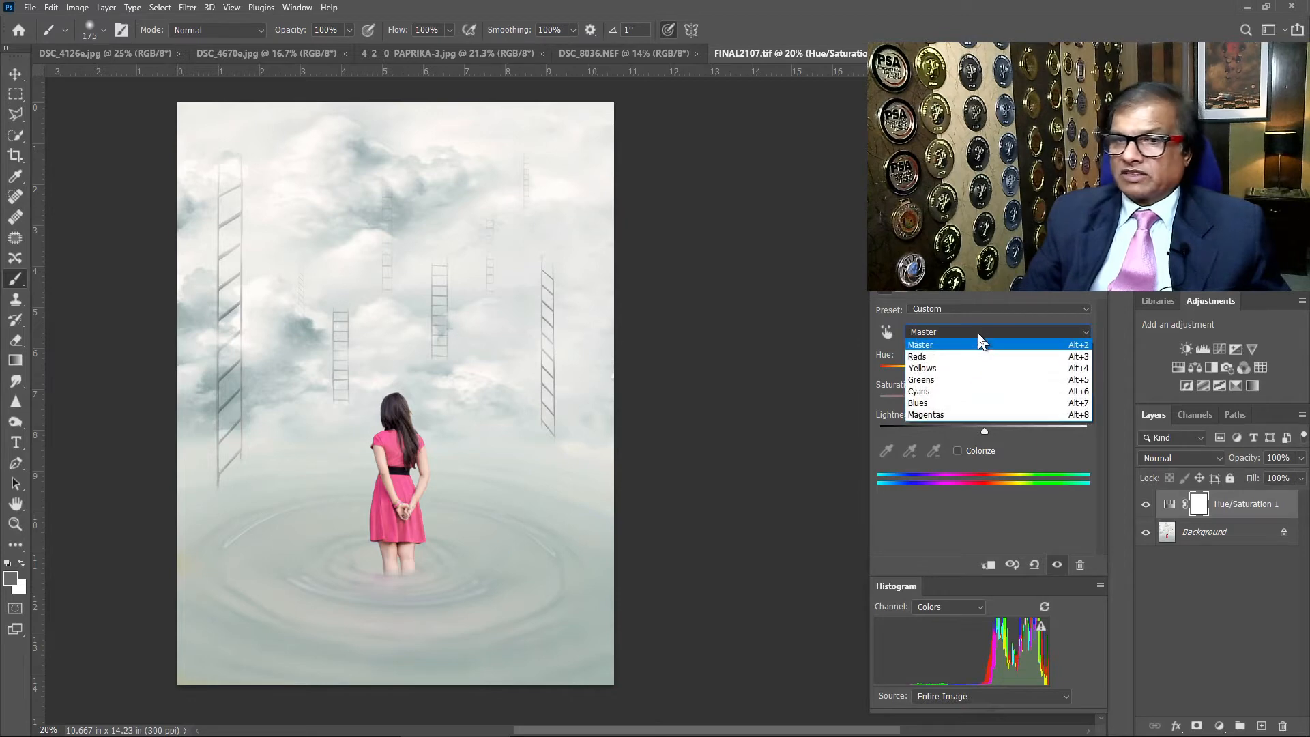
left_click(920, 356)
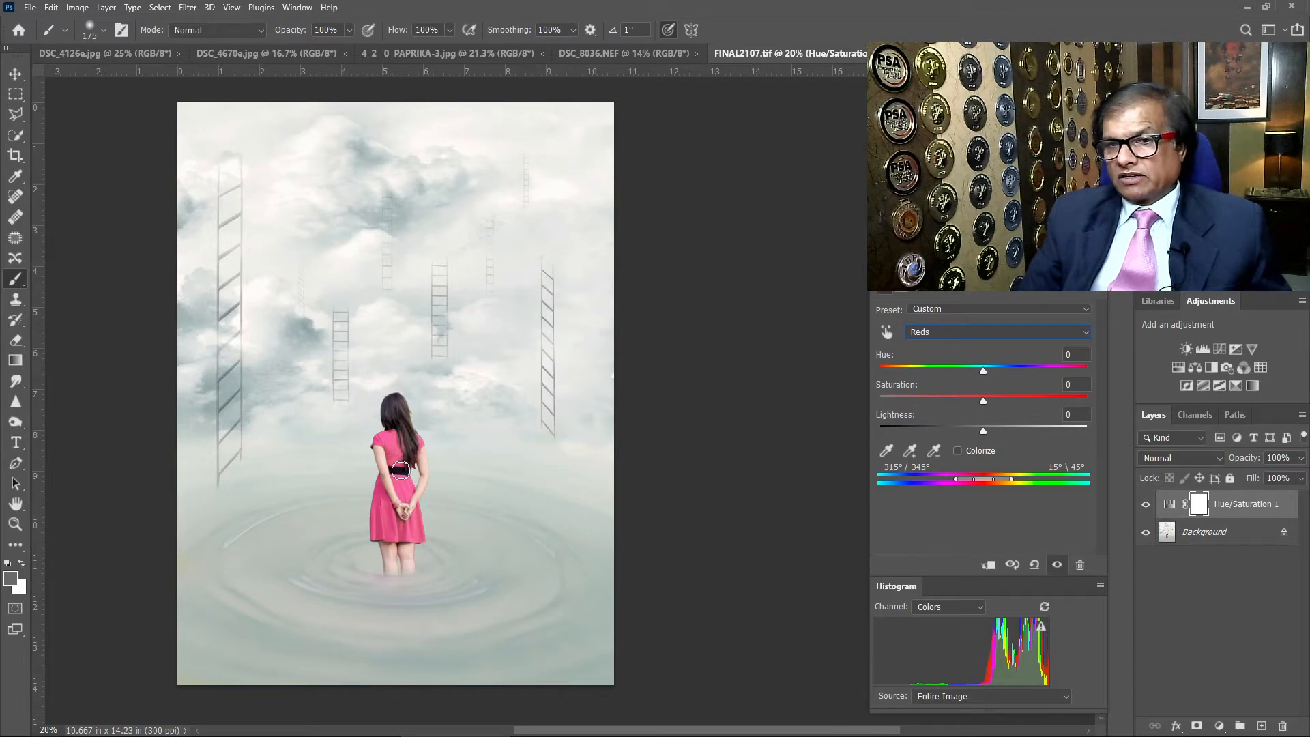
left_click(984, 401)
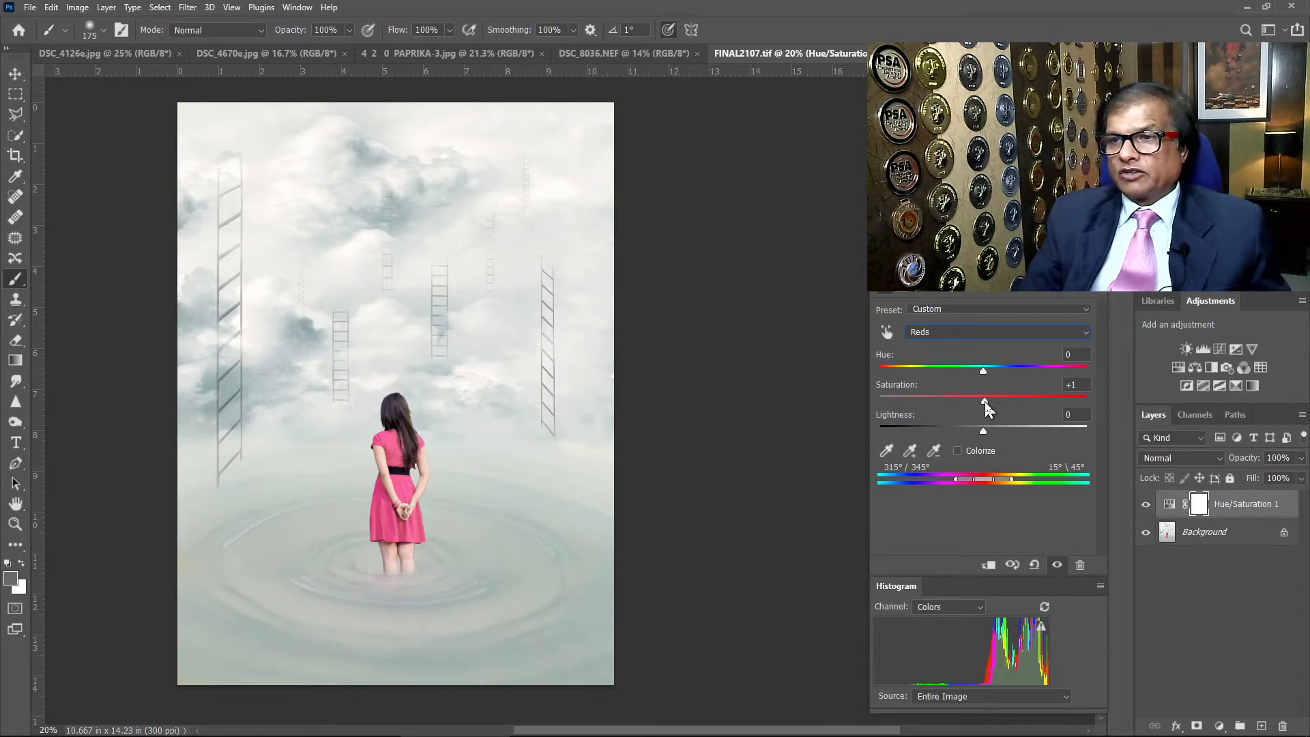
left_click_drag(992, 401, 1045, 402)
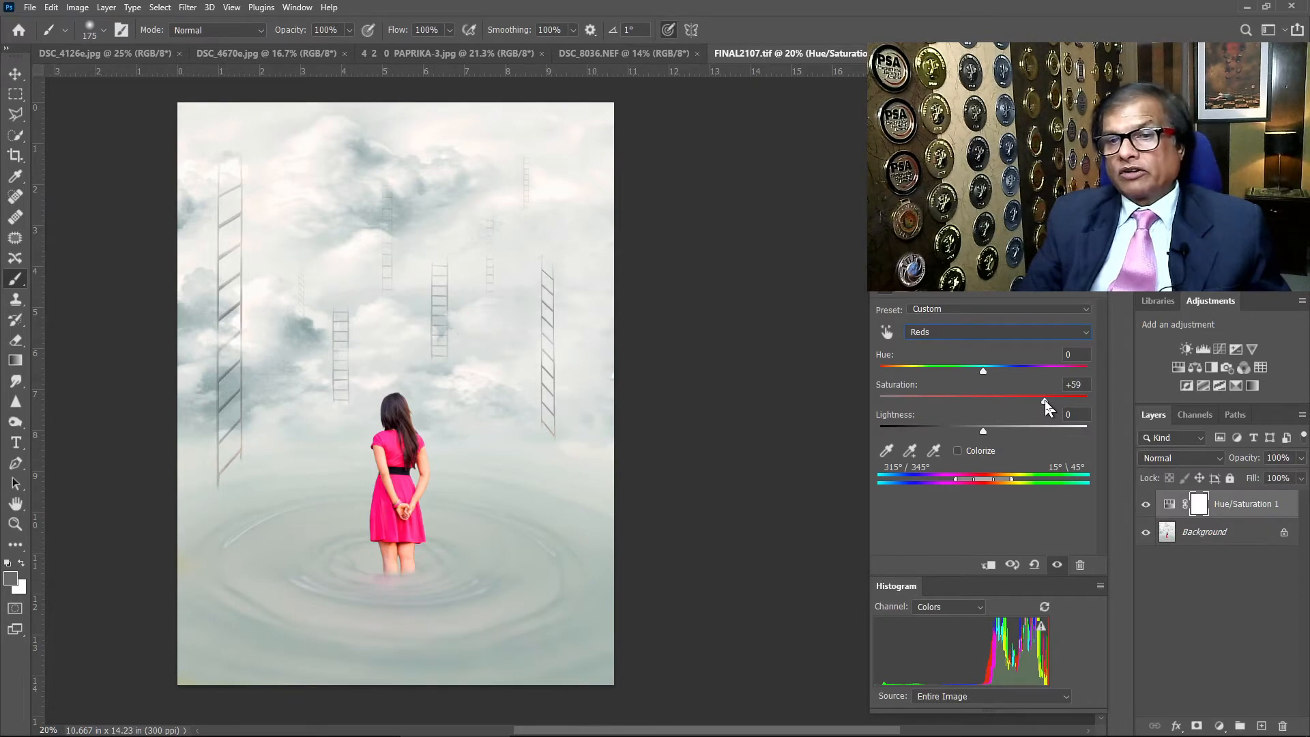
left_click_drag(1045, 400, 908, 401)
left_click(987, 402)
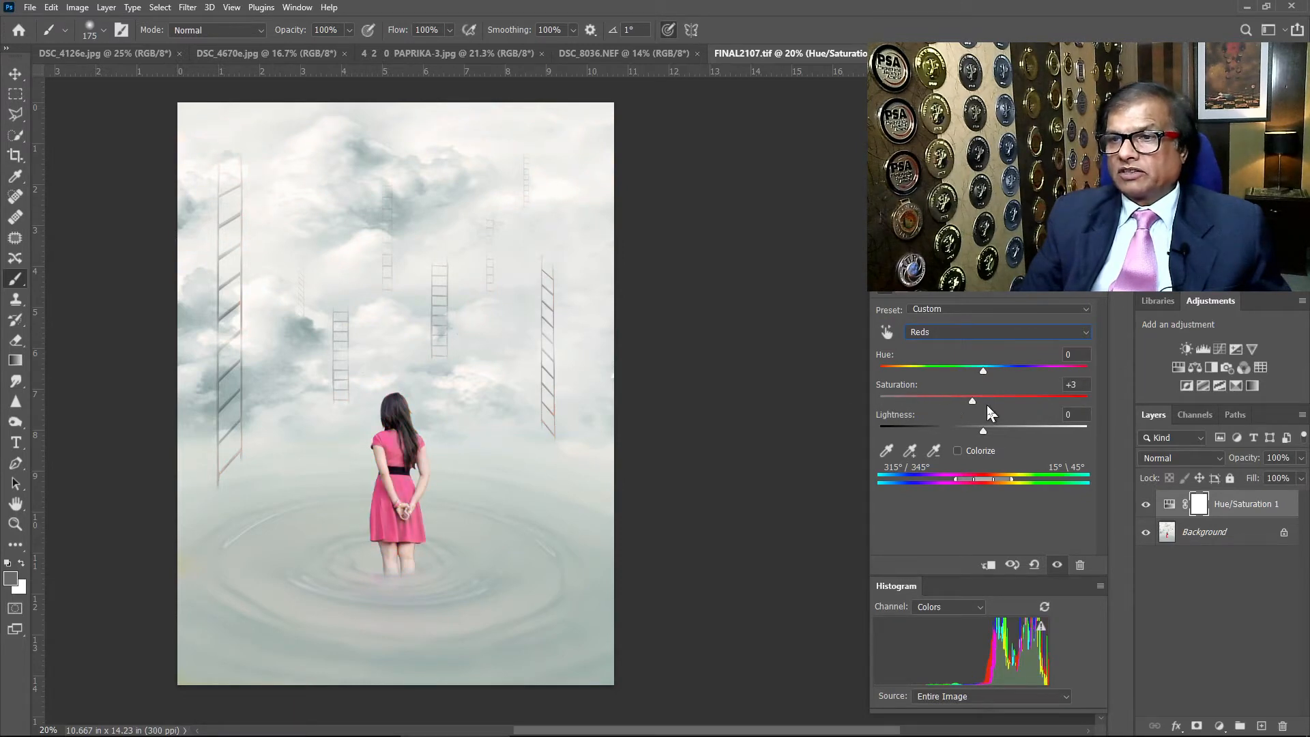
left_click_drag(986, 404, 1012, 402)
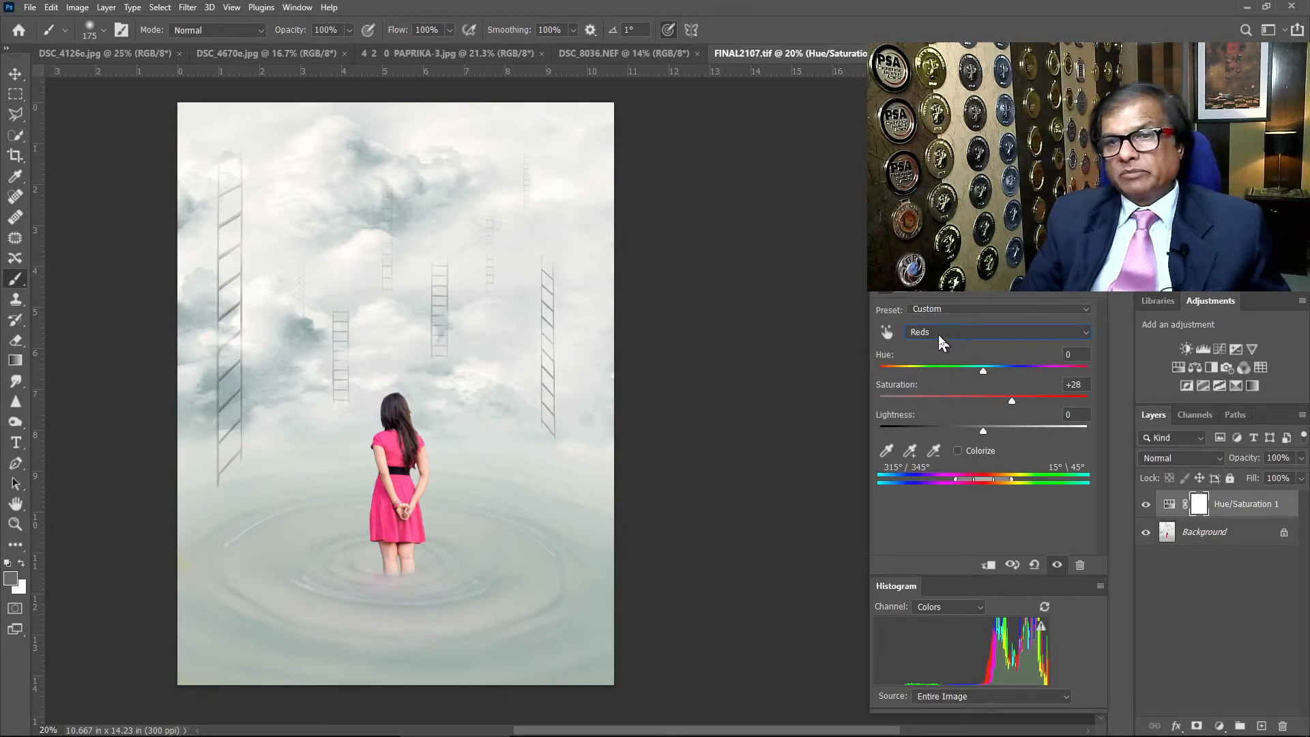
left_click_drag(983, 370, 1075, 371)
mouse_move(985, 373)
left_mouse_down()
mouse_move(862, 371)
mouse_move(978, 376)
left_mouse_up()
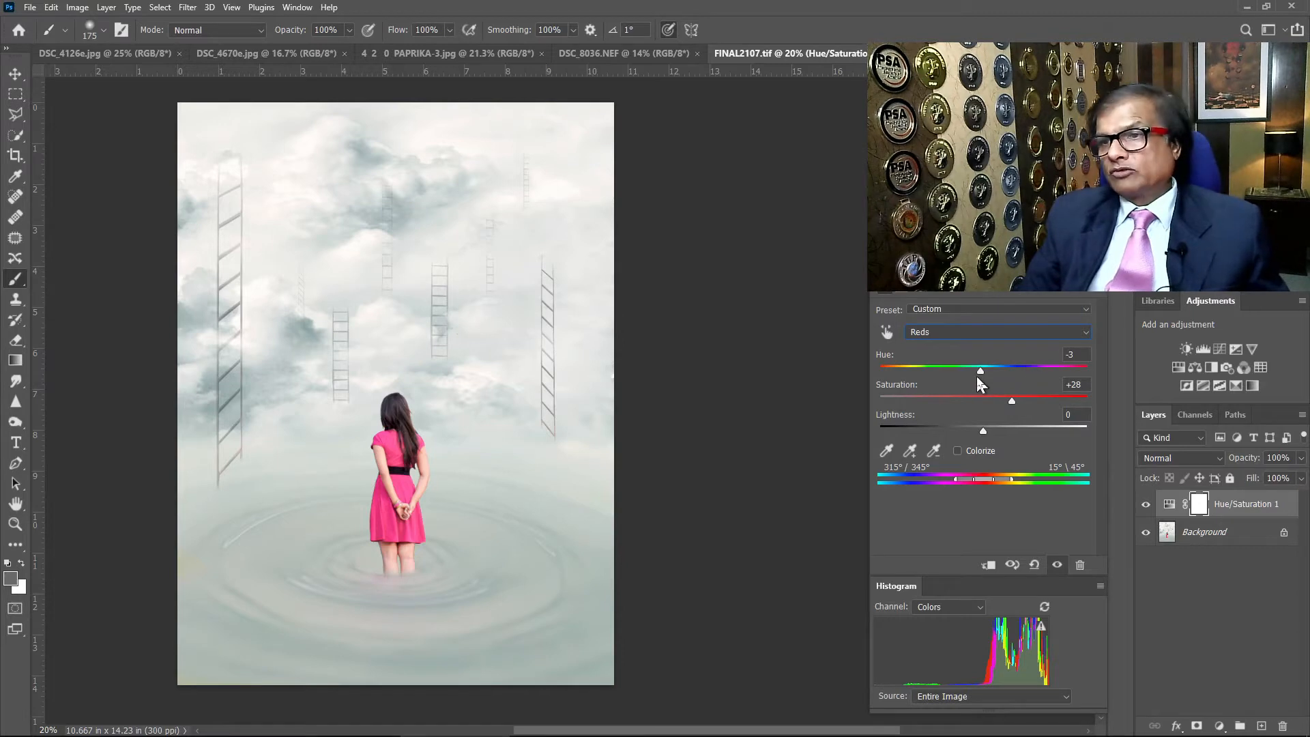
Test the Reds hue at -32, -175, -43, +35 and -180, and leave it at -61
left_click_drag(980, 369, 953, 375)
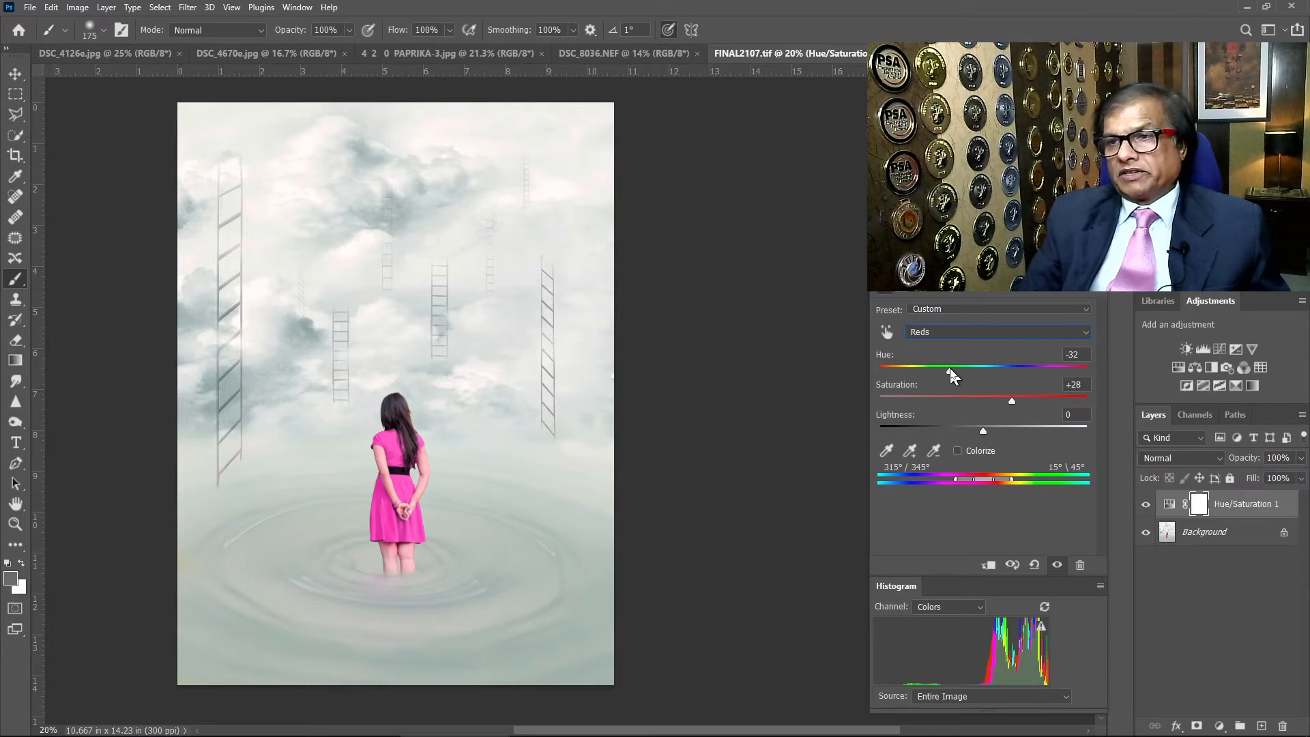
left_click_drag(947, 370, 881, 362)
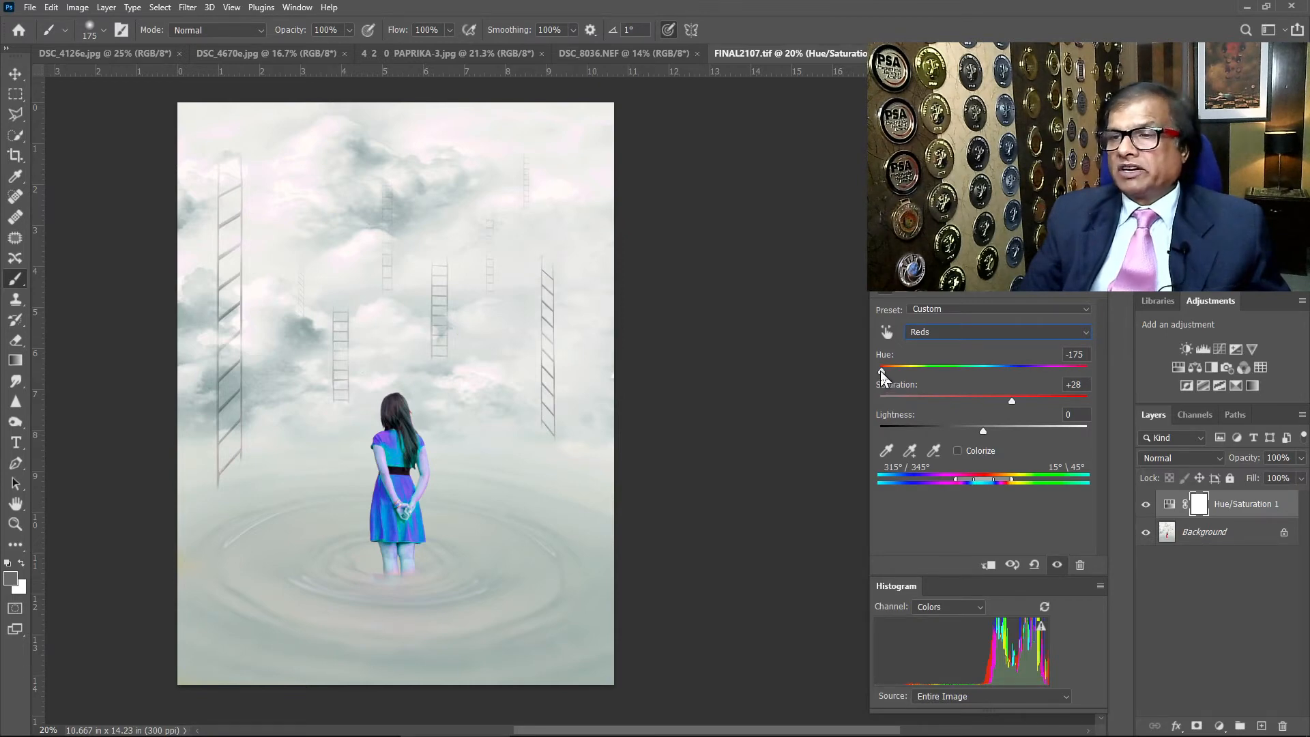
left_click_drag(880, 370, 939, 374)
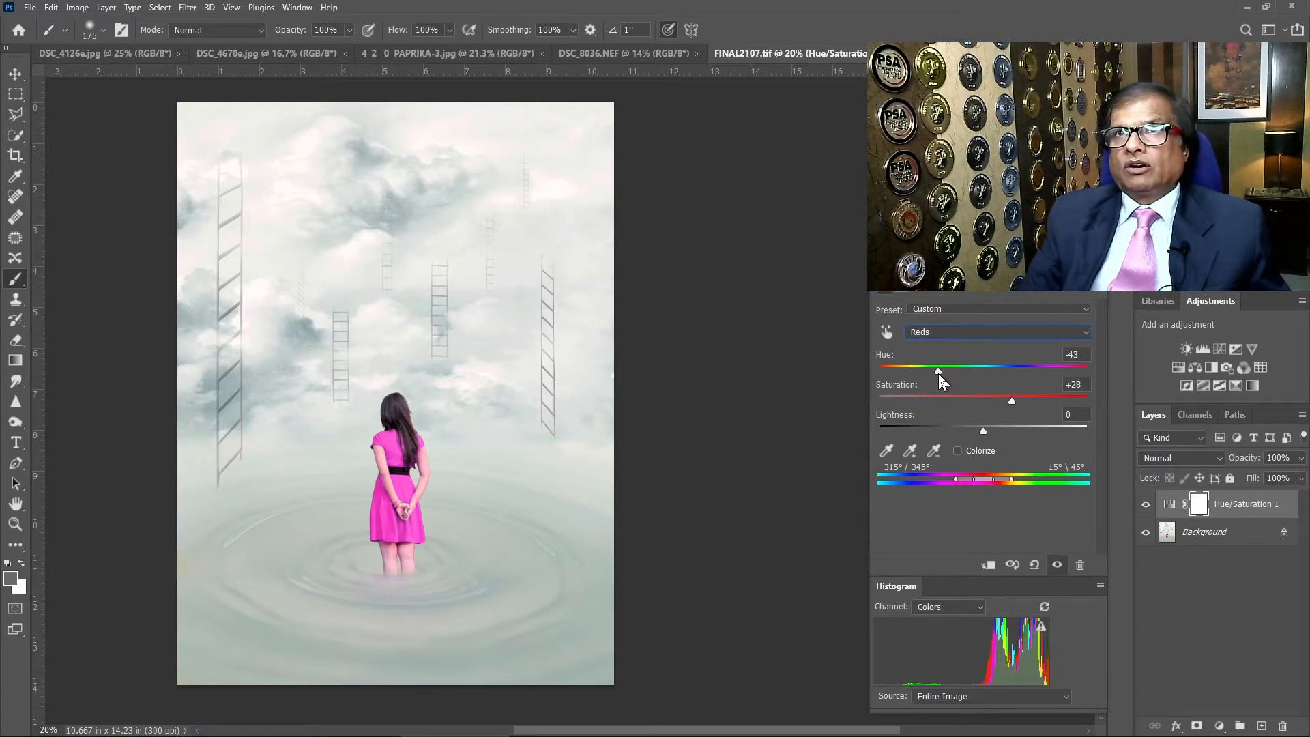
left_click_drag(938, 374, 1018, 374)
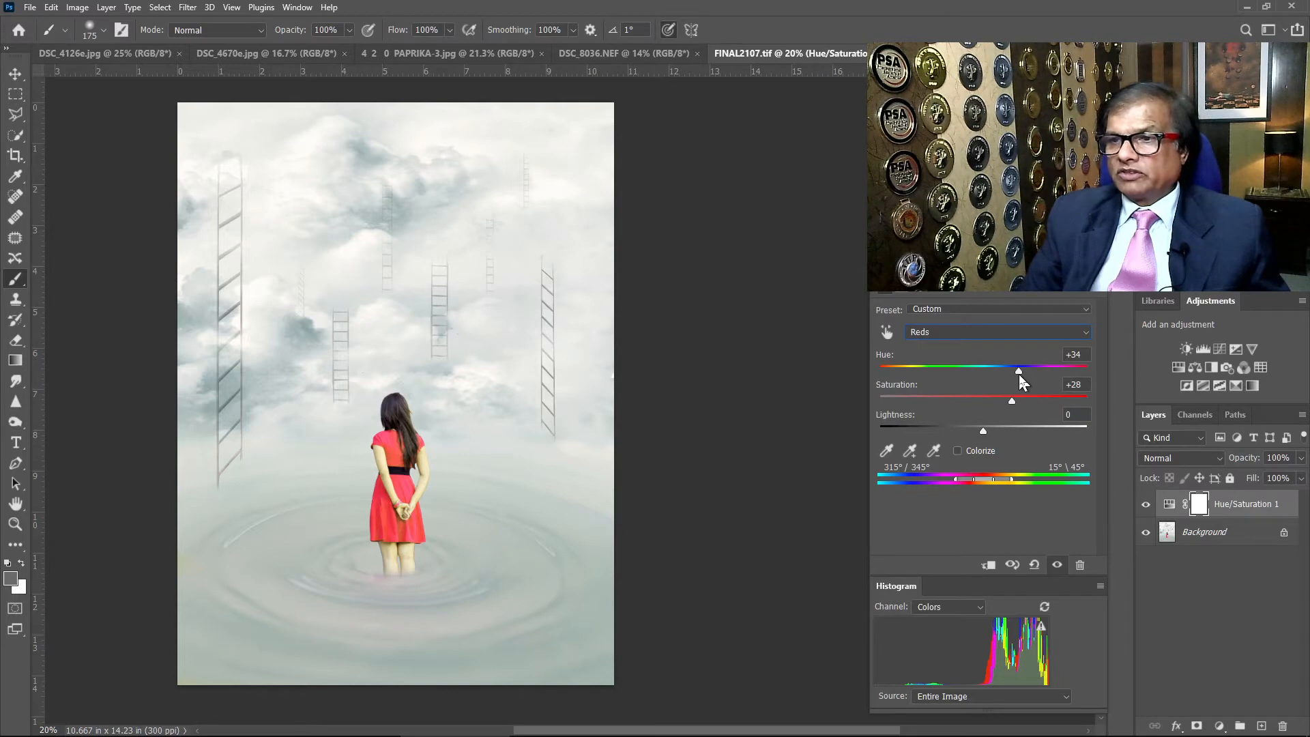
left_click_drag(1019, 374, 1018, 374)
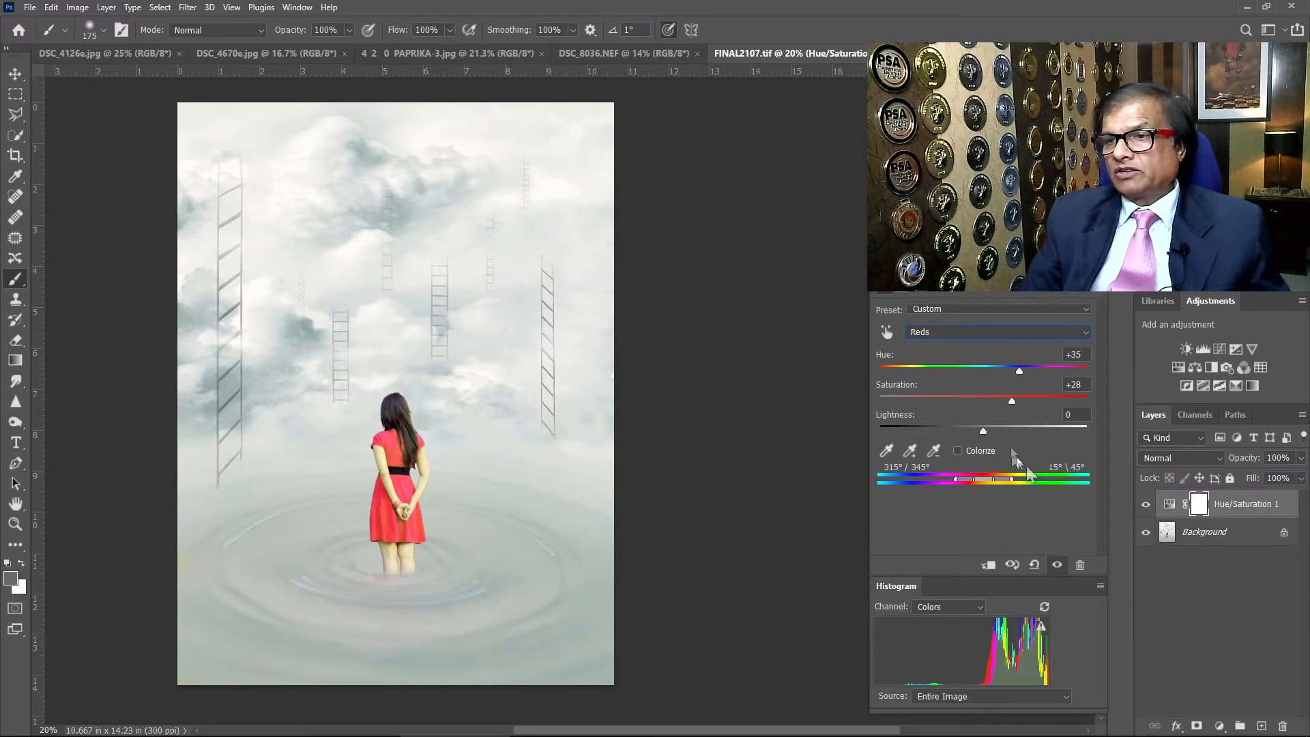
left_click(879, 369)
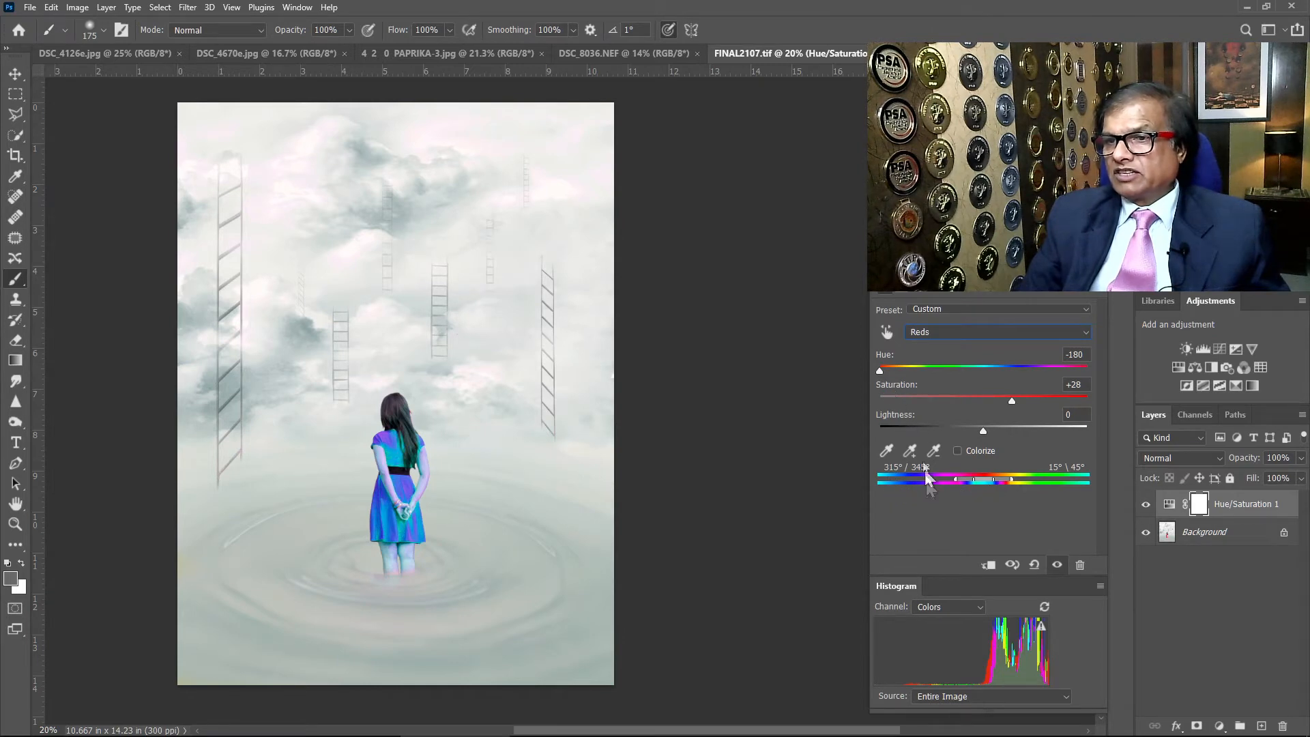
left_click_drag(880, 369, 928, 372)
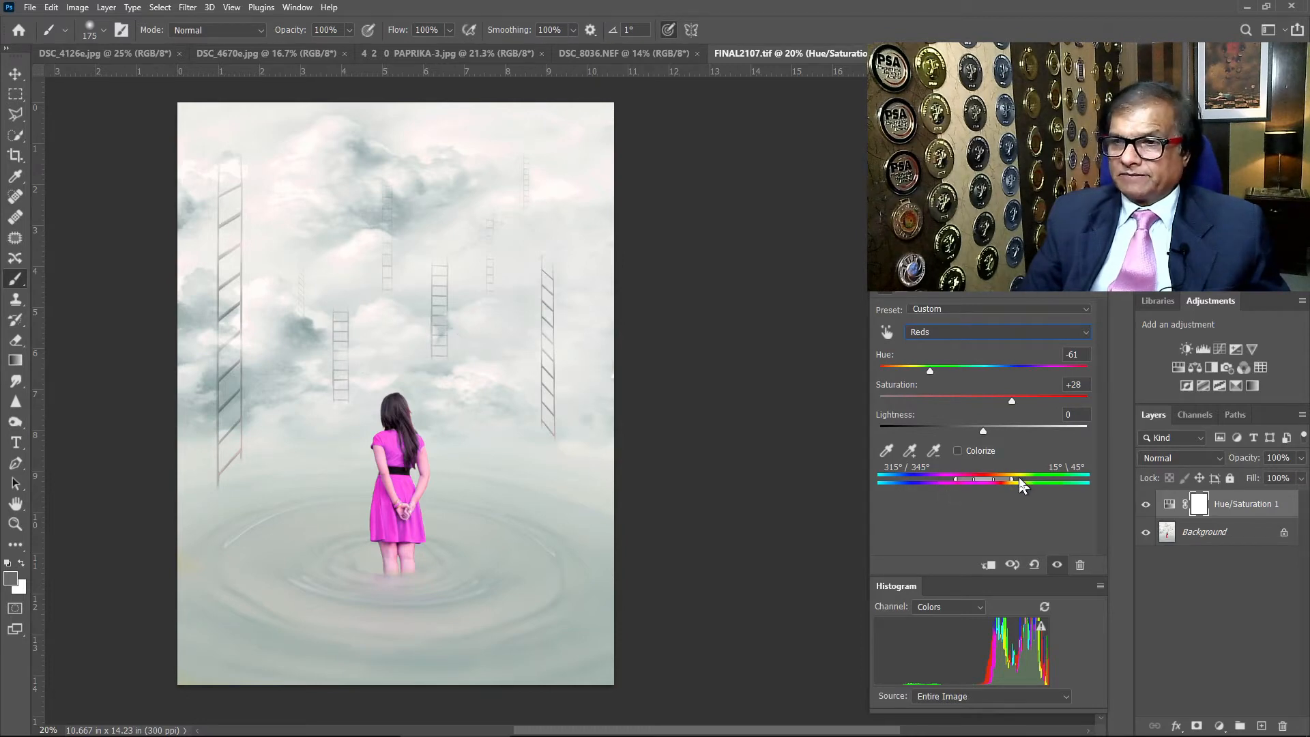
Switch back to the Master range, try hue +3, and reset the Hue/Saturation adjustment to its defaults
left_click(969, 332)
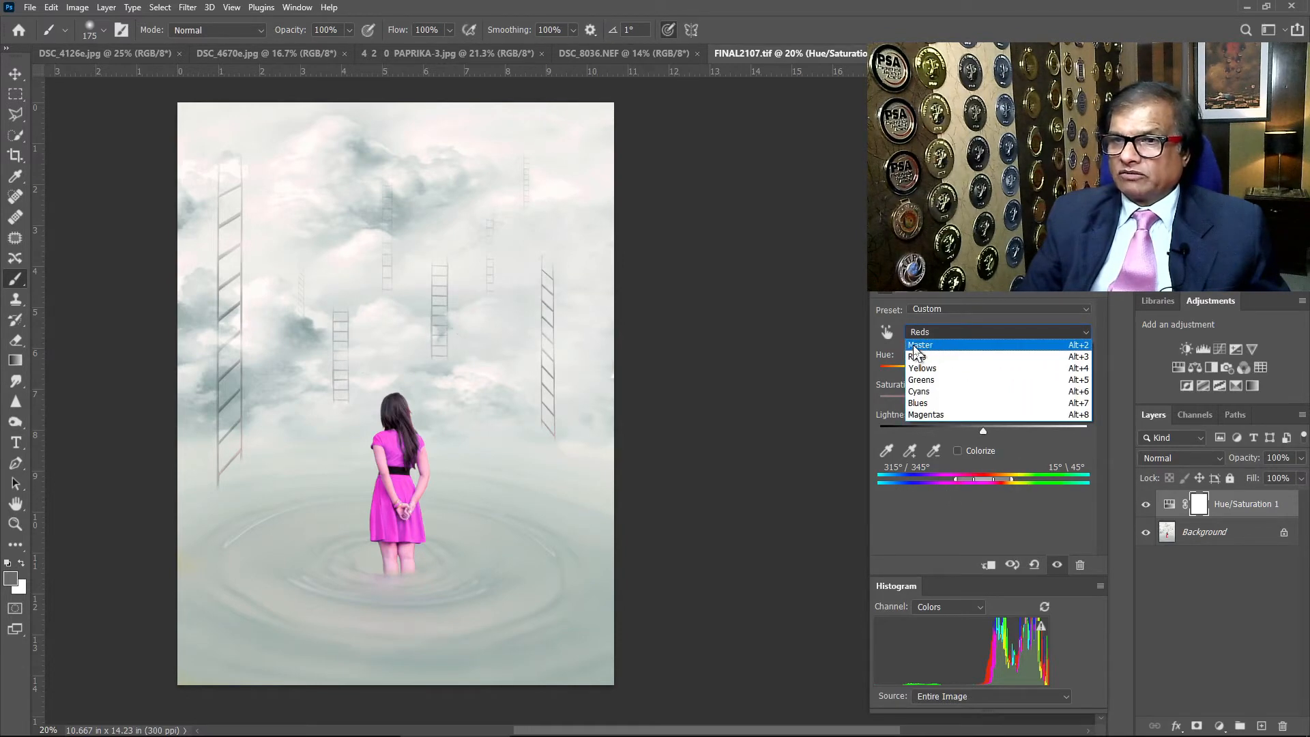
left_click(922, 335)
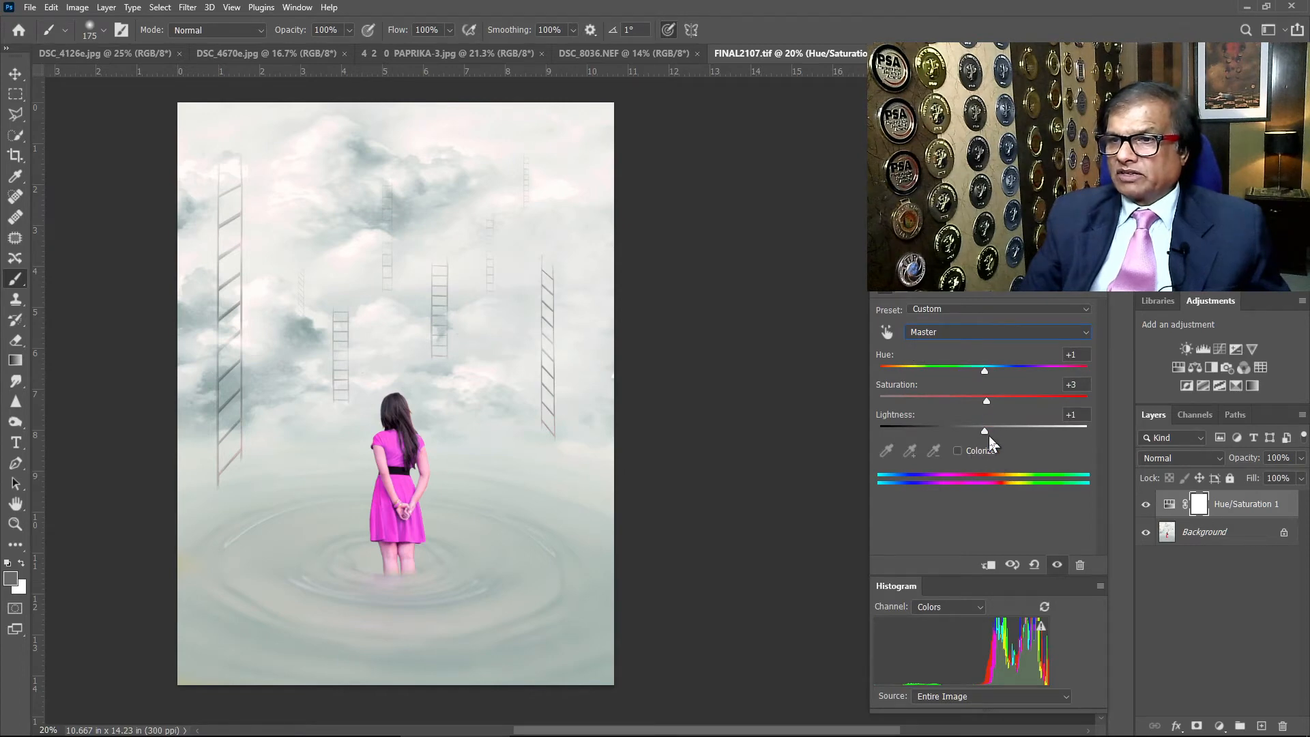
mouse_move(980, 374)
left_mouse_down()
mouse_move(881, 382)
mouse_move(1082, 375)
mouse_move(986, 375)
left_mouse_up()
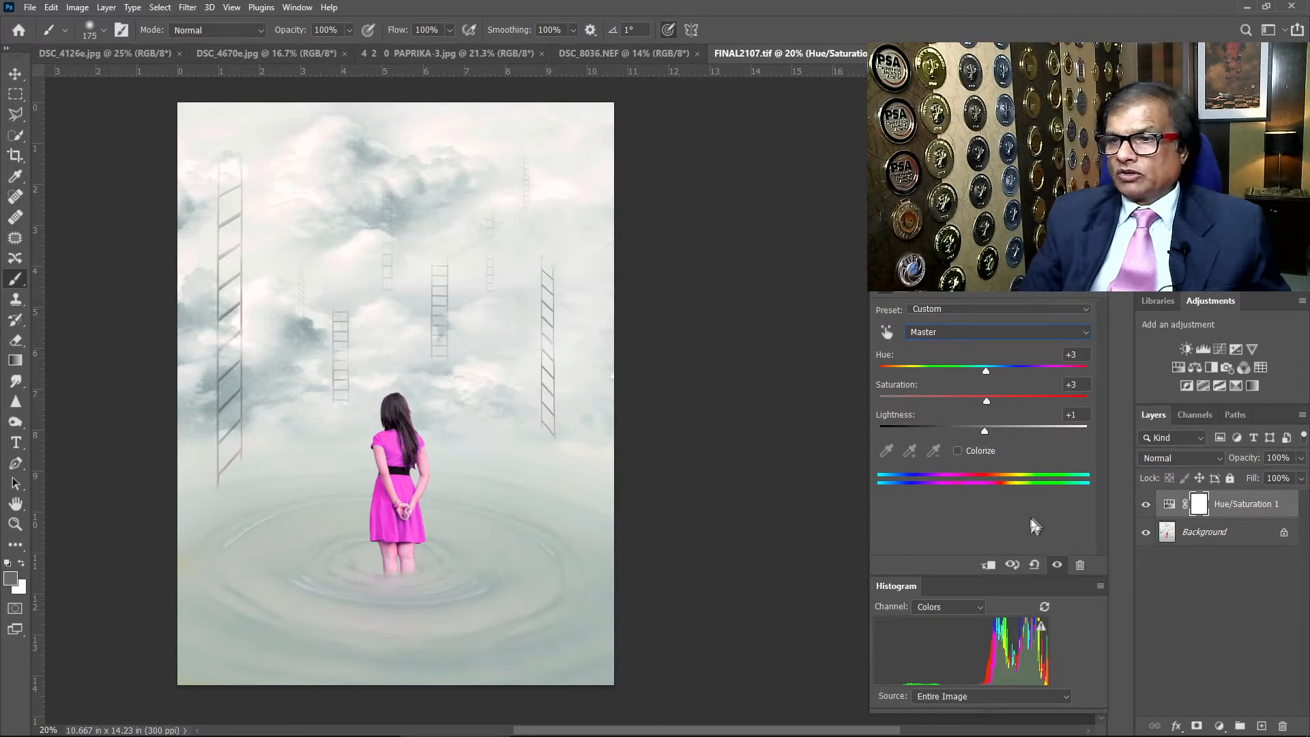
left_click(1032, 565)
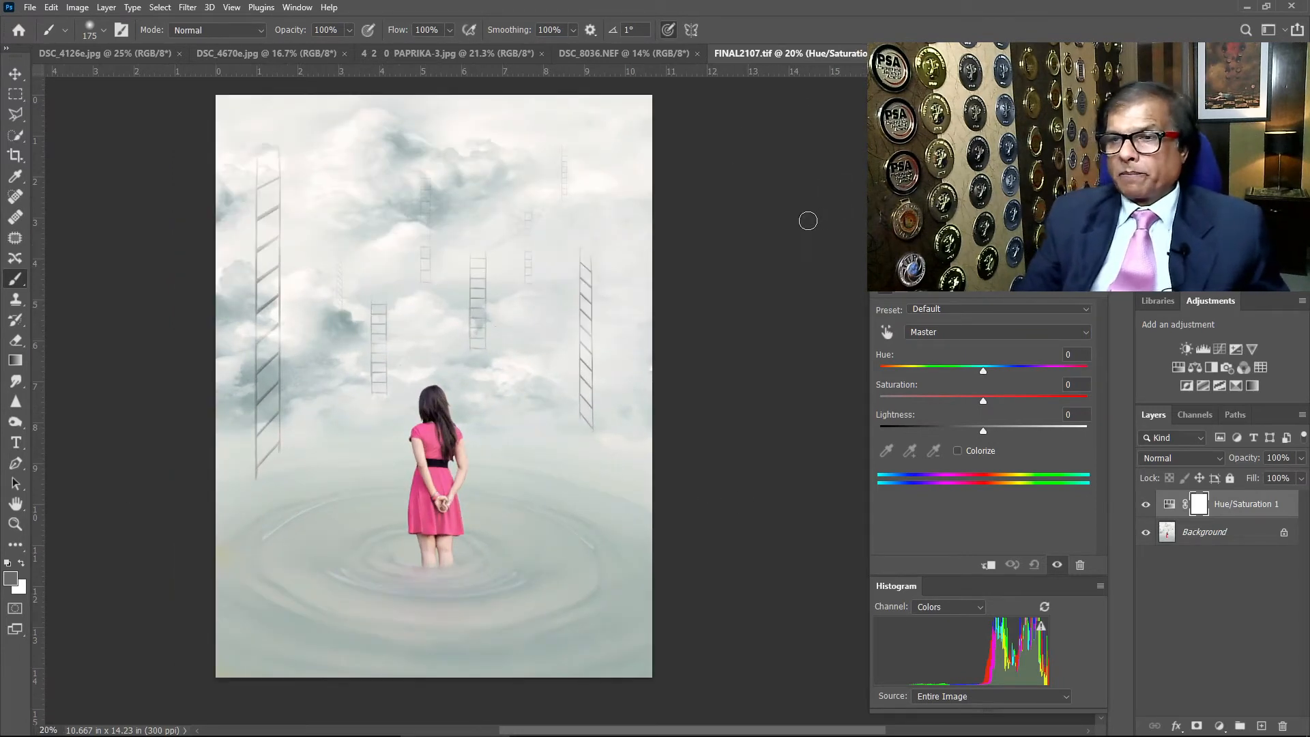
With on-image adjustment, set the Greens saturation to +2 from the water, and the Reds to saturation -1 and hue +172 from the dress
left_click(886, 334)
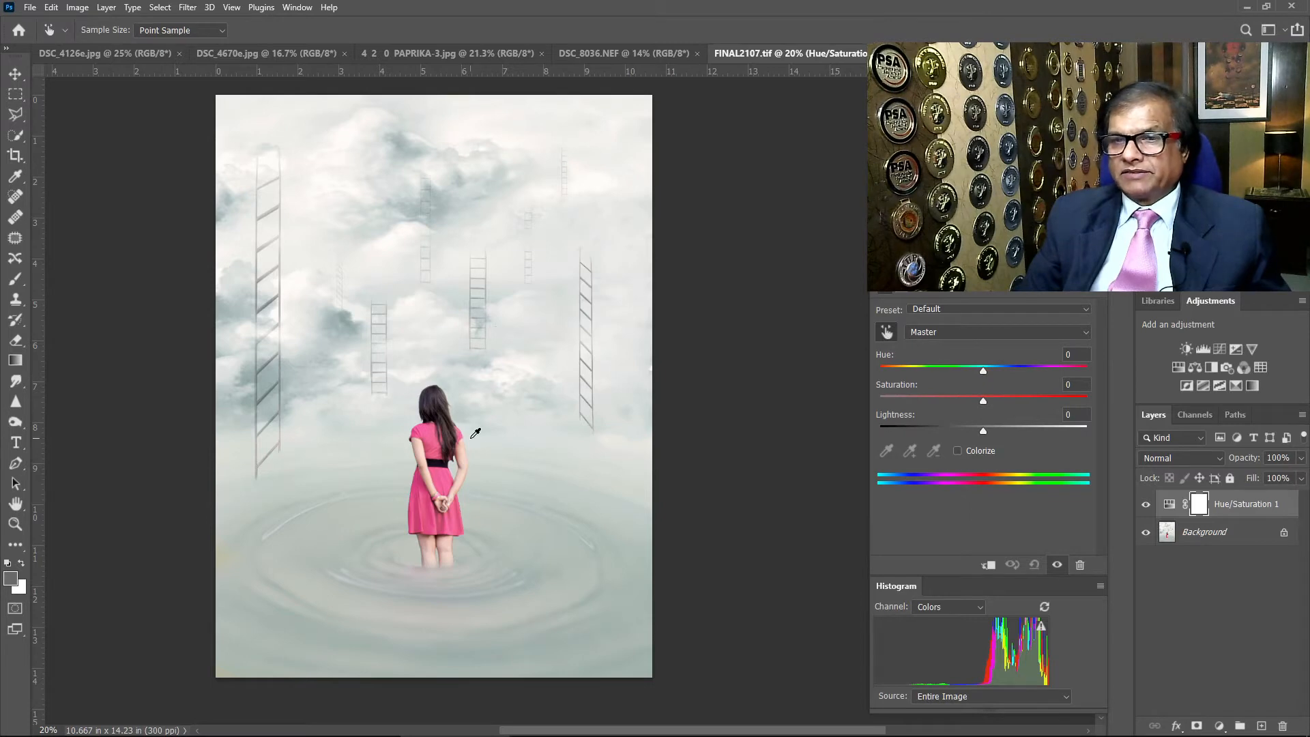
left_click(438, 481)
mouse_move(438, 481)
left_mouse_down()
mouse_move(483, 479)
mouse_move(372, 479)
mouse_move(436, 478)
left_mouse_up()
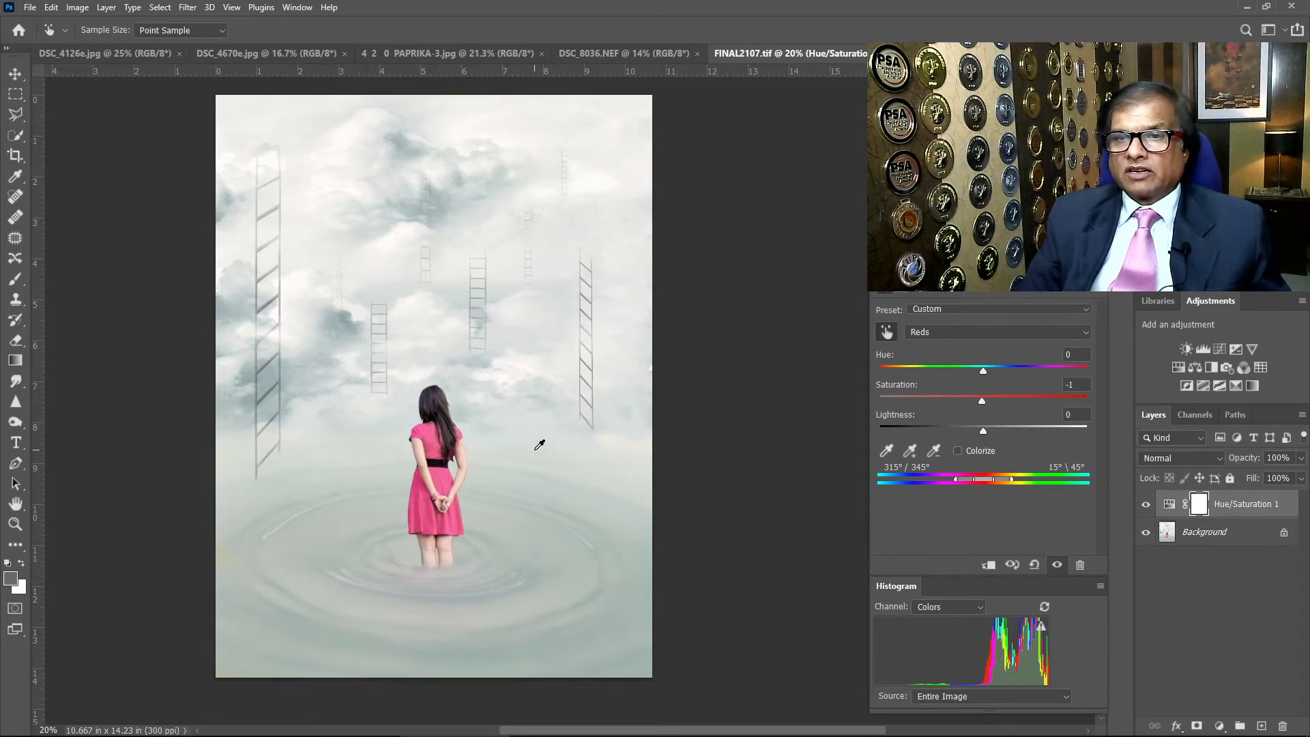
mouse_move(513, 444)
left_mouse_down()
mouse_move(592, 460)
mouse_move(497, 459)
mouse_move(525, 463)
left_mouse_up()
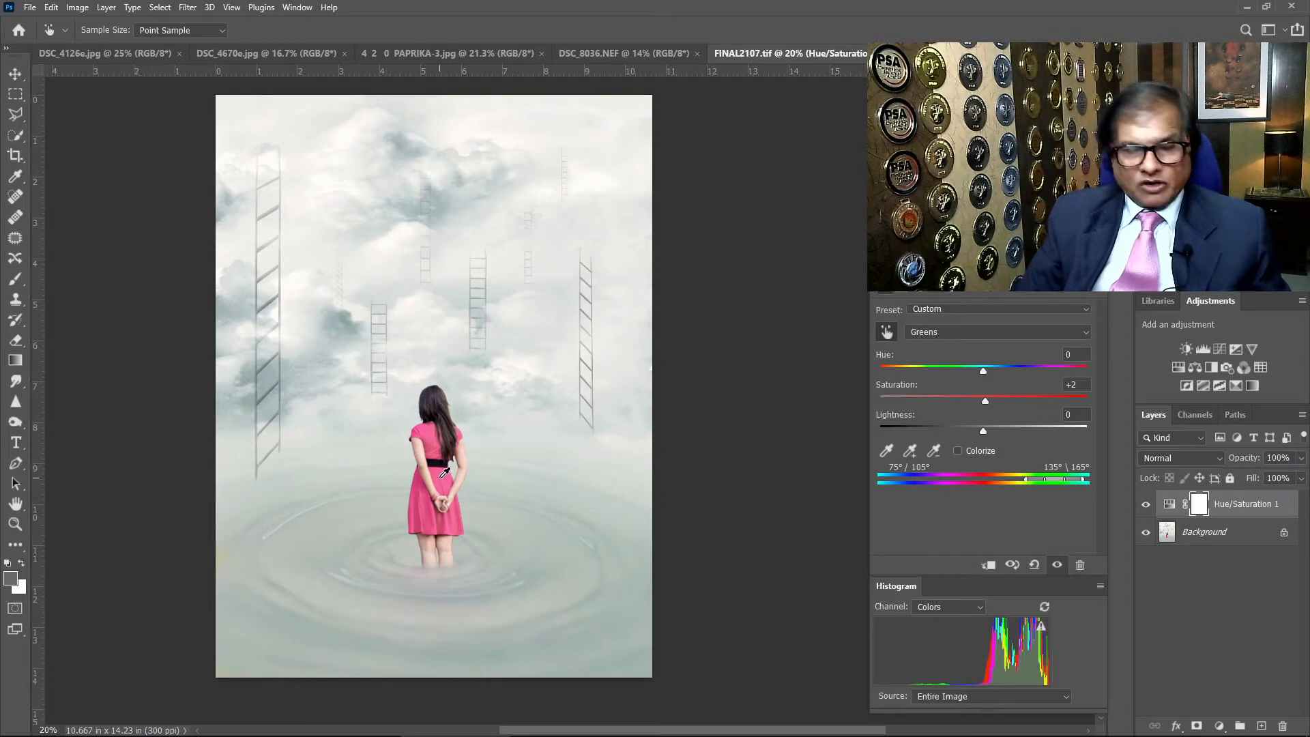
left_click_drag(439, 479, 541, 483)
left_click_drag(442, 490, 555, 491)
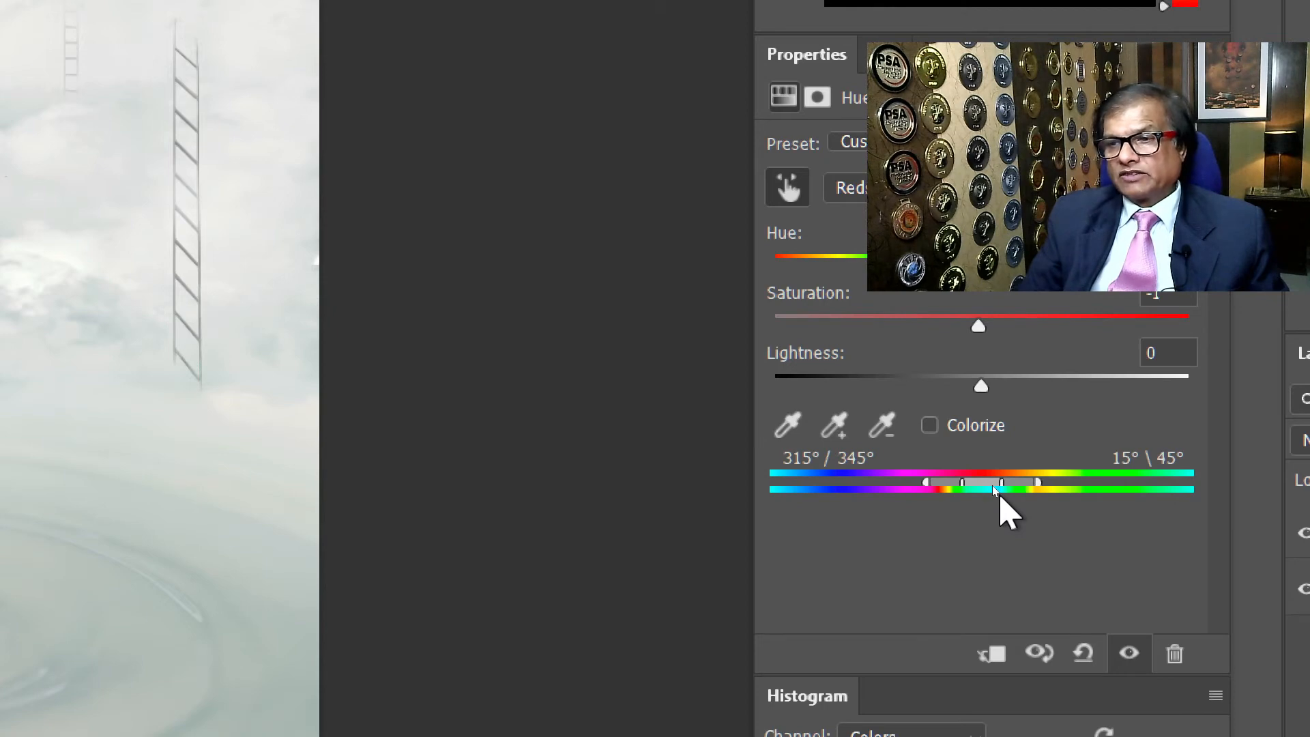
Reshape the Reds range to 305°/345° and 19°\67°, and extend it by sampling the dress with the Add to Sample eyedropper
left_click_drag(1037, 495, 1064, 482)
mouse_move(926, 484)
left_mouse_down()
mouse_move(884, 487)
mouse_move(948, 486)
left_mouse_up()
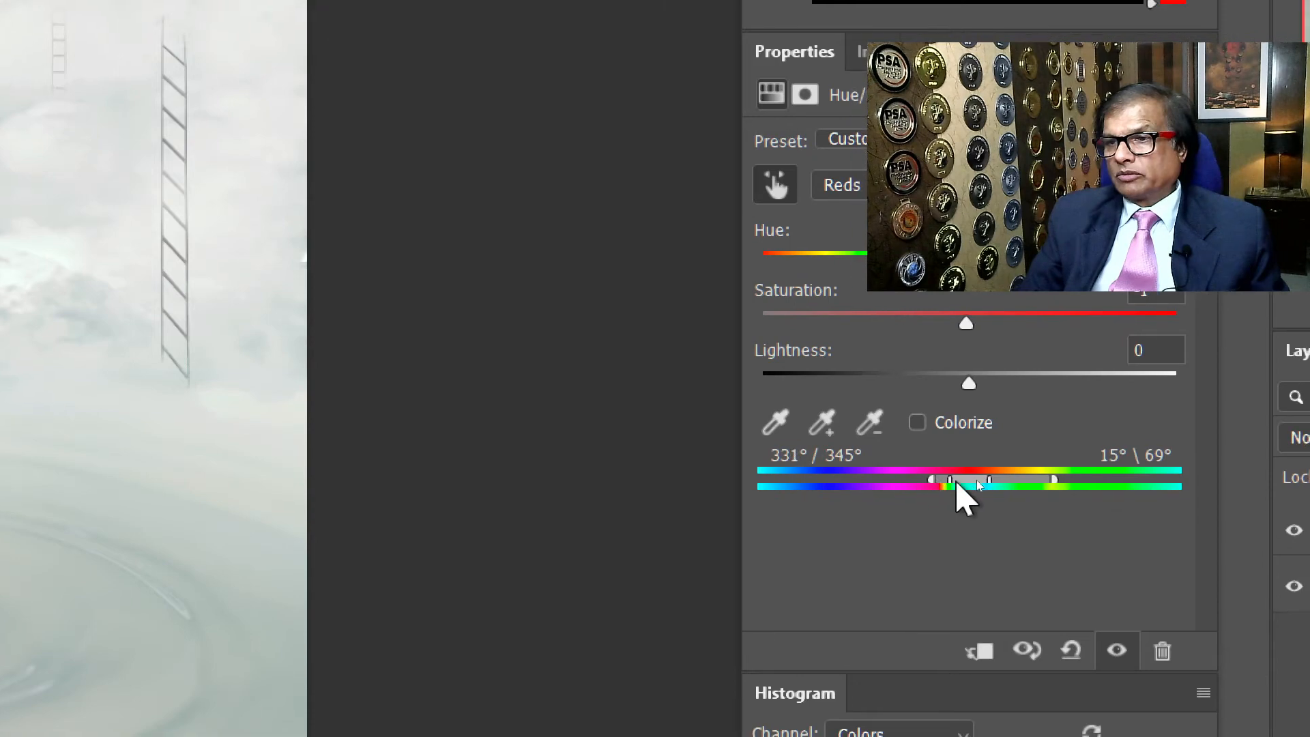
left_click_drag(1030, 482, 994, 483)
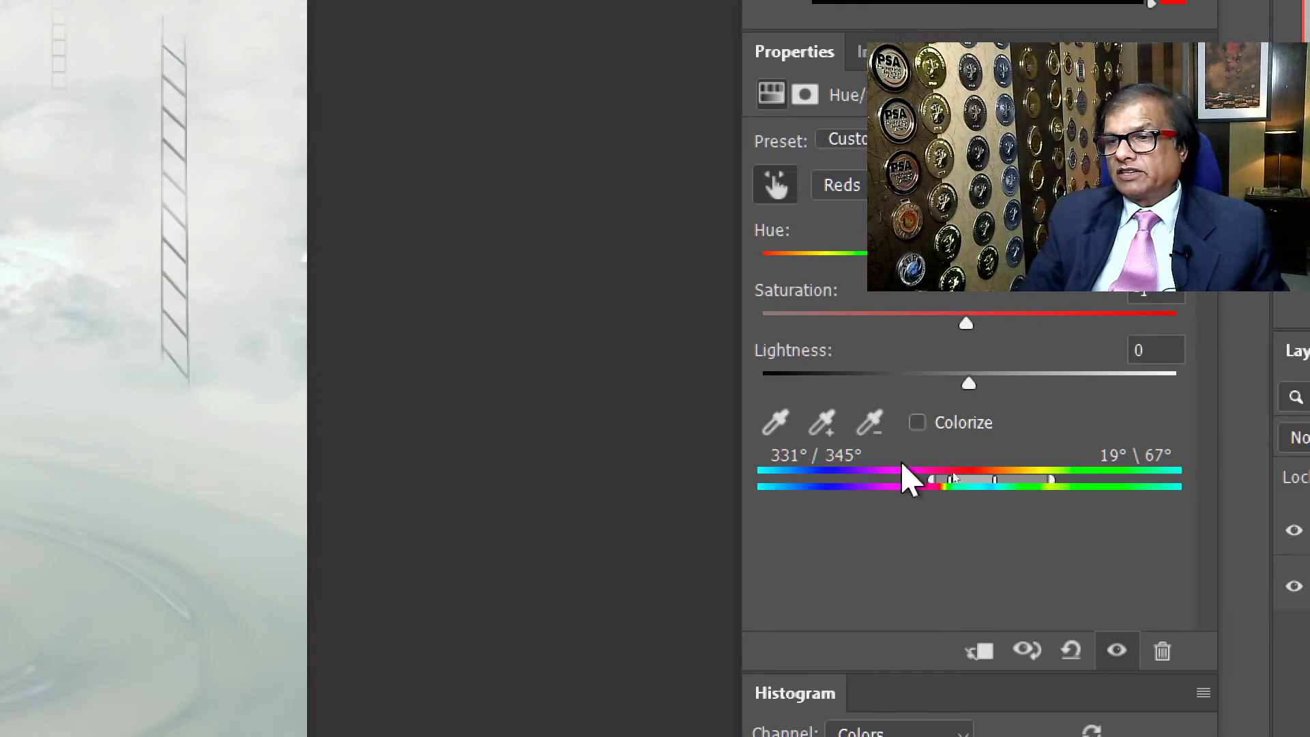
left_click_drag(929, 480, 906, 482)
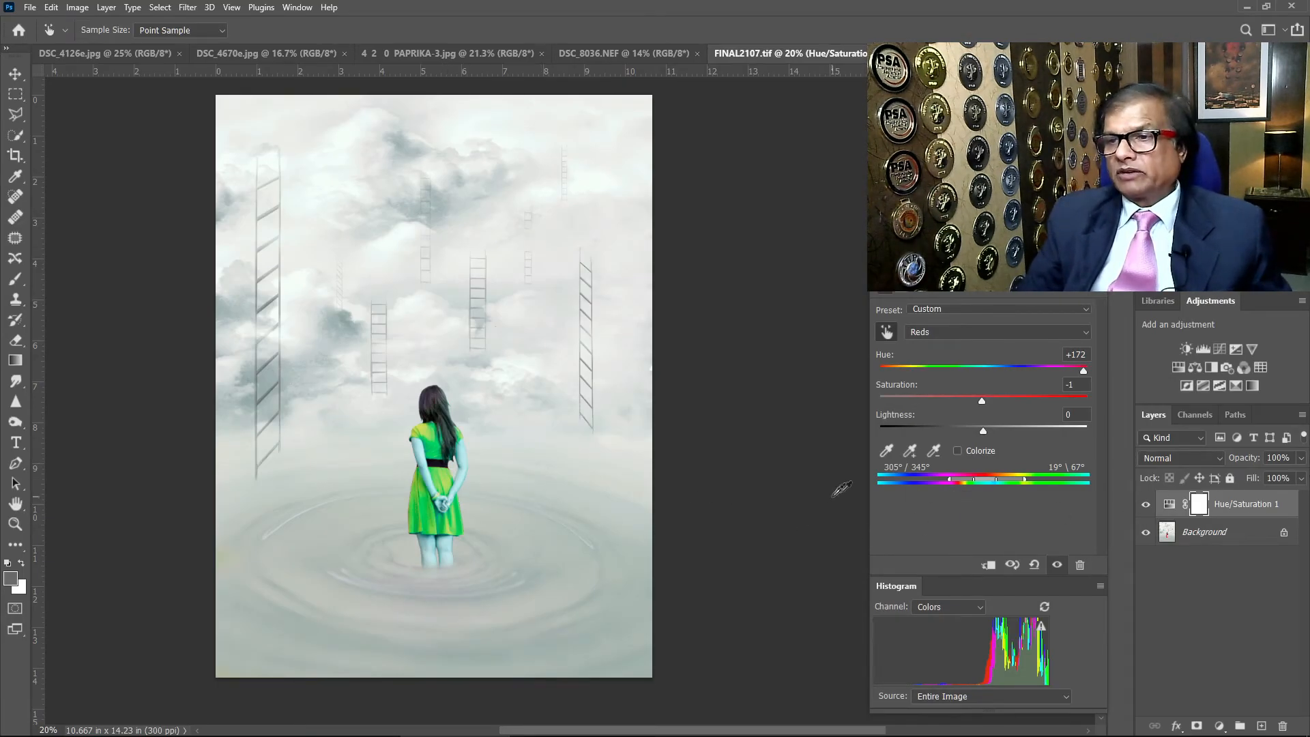
left_click(910, 449)
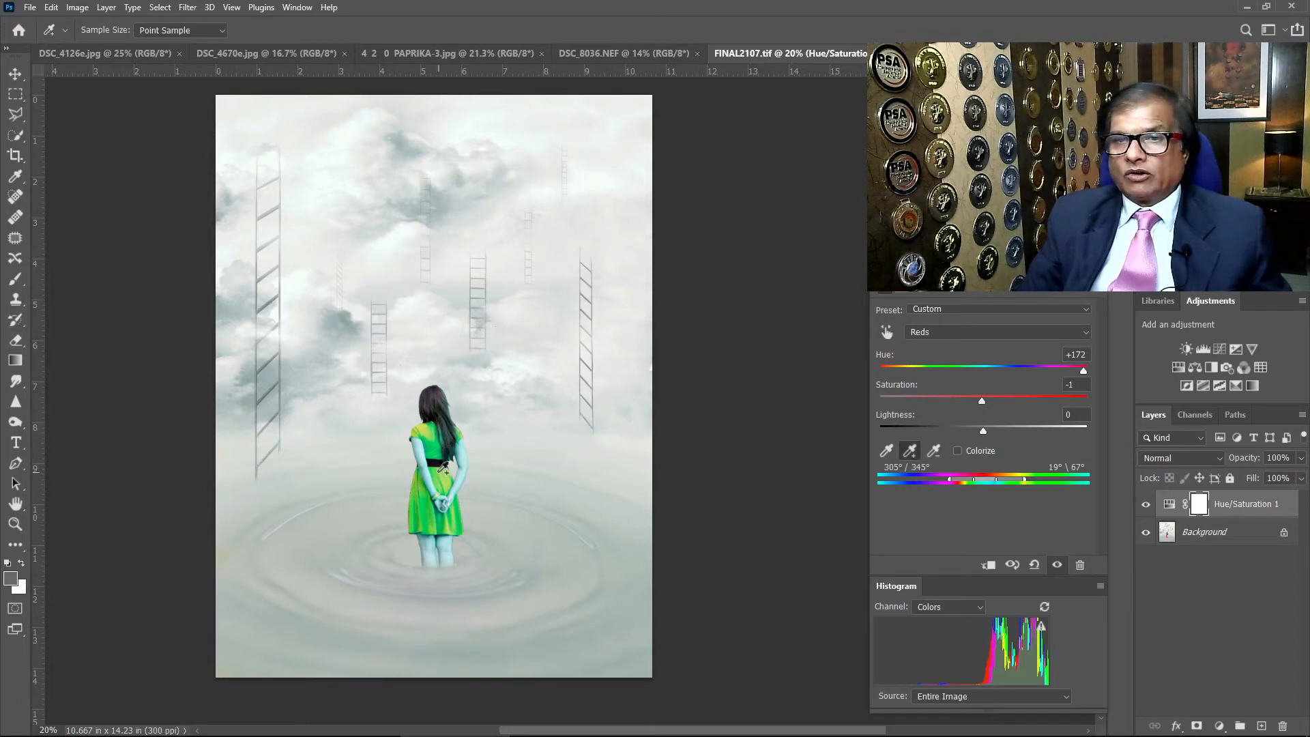
left_click(435, 440)
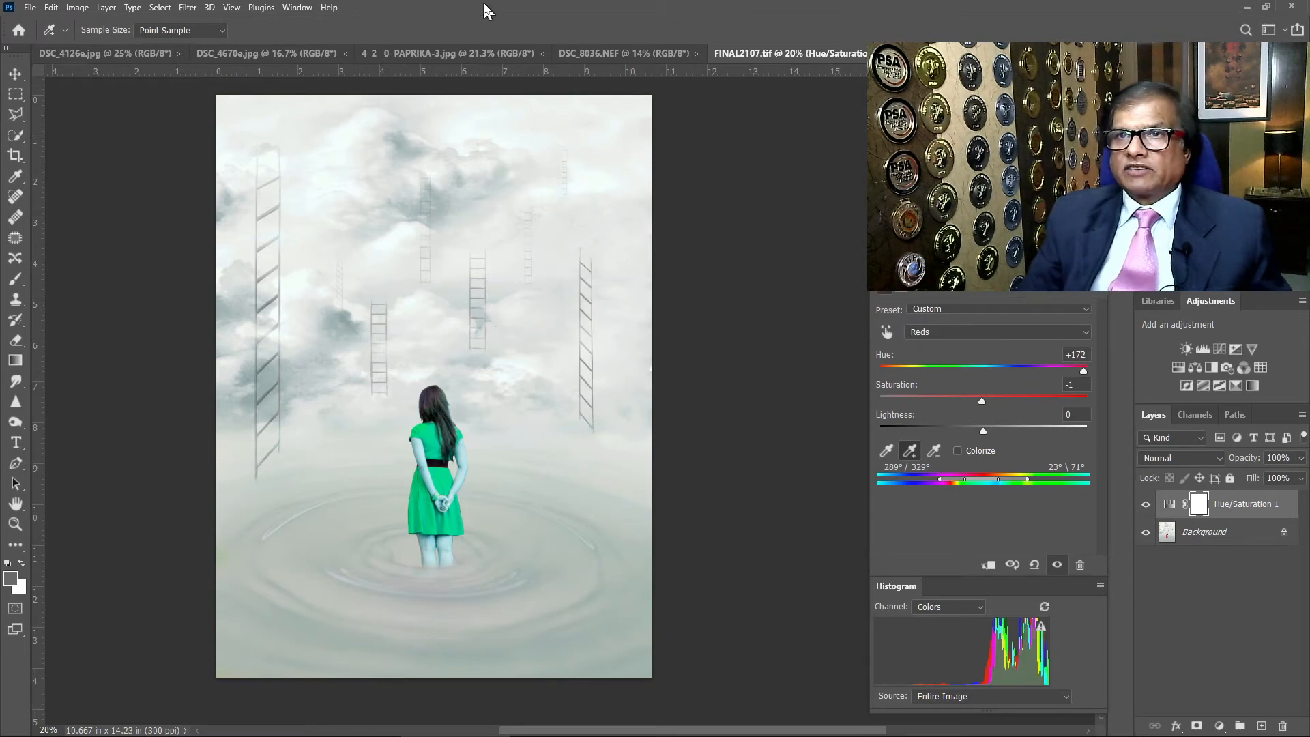
Switch to the DSC_8036.NEF image, add a Hue/Saturation adjustment layer and choose its Reds range
left_click(609, 60)
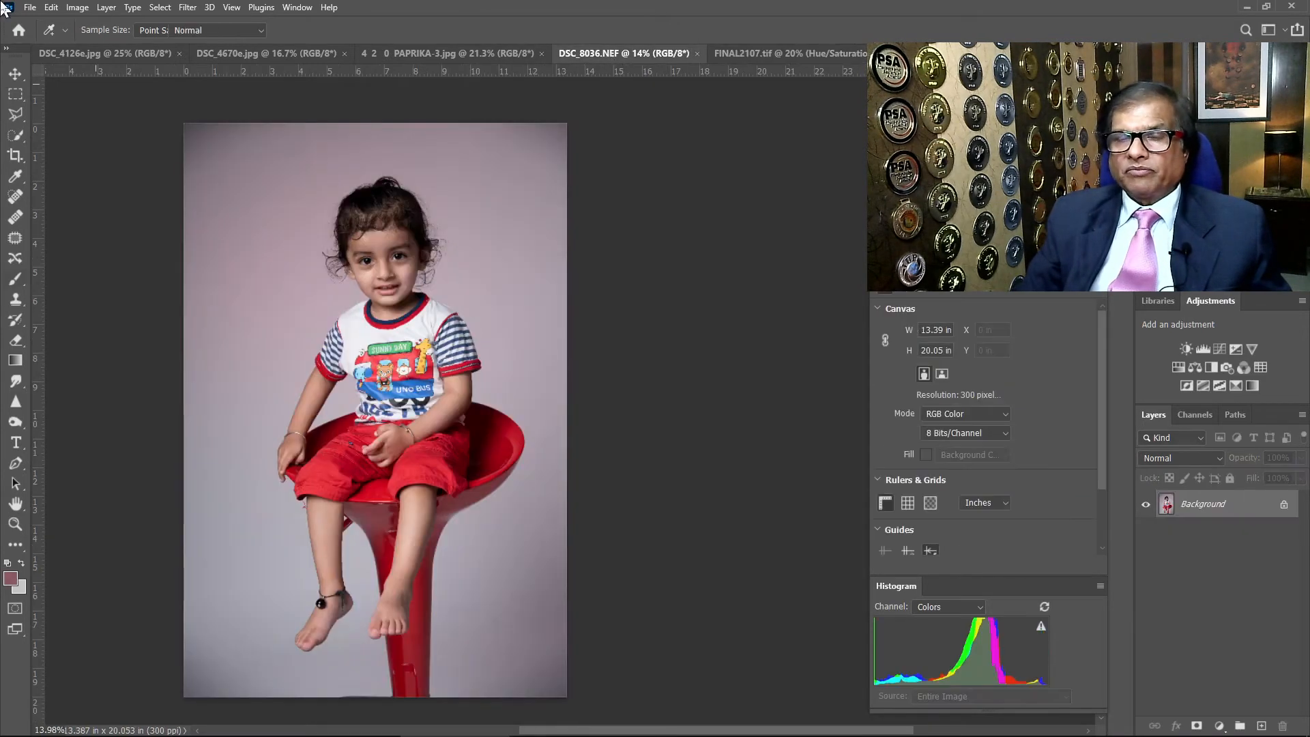
key("b")
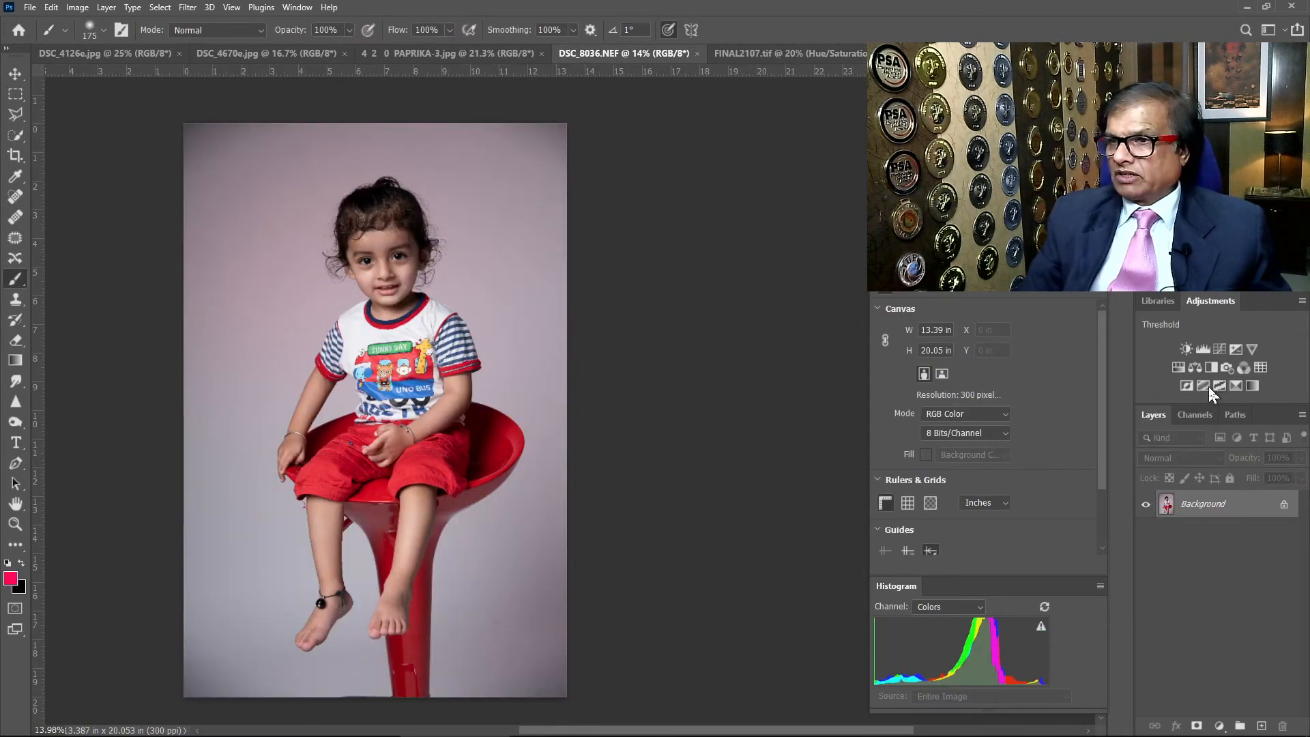
left_click(1179, 369)
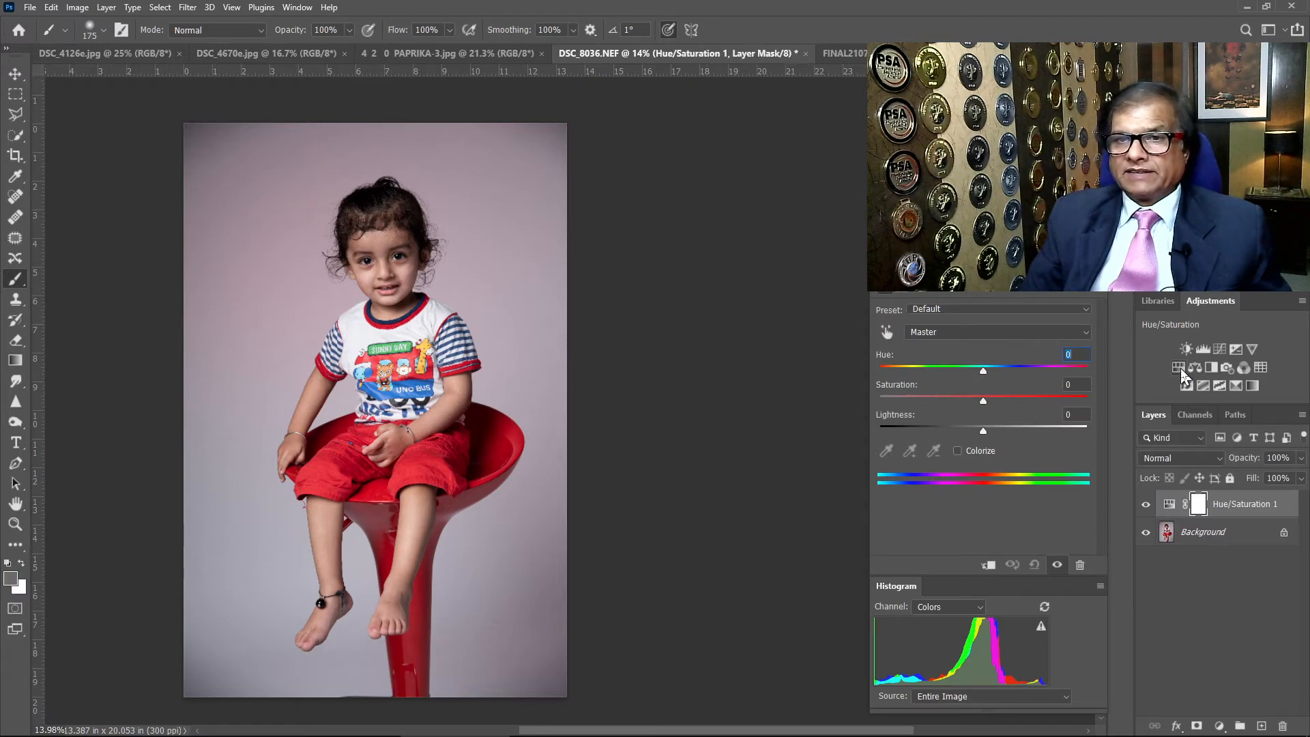
left_click(981, 334)
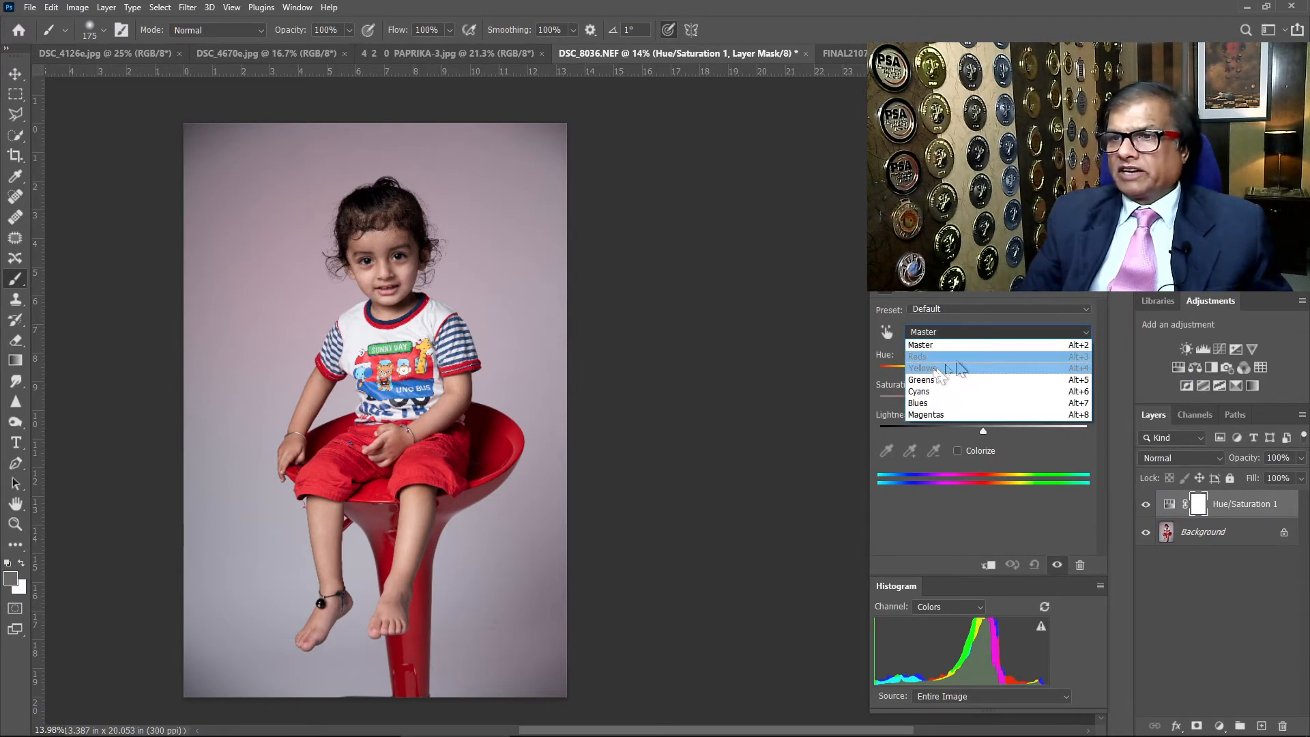
left_click(929, 346)
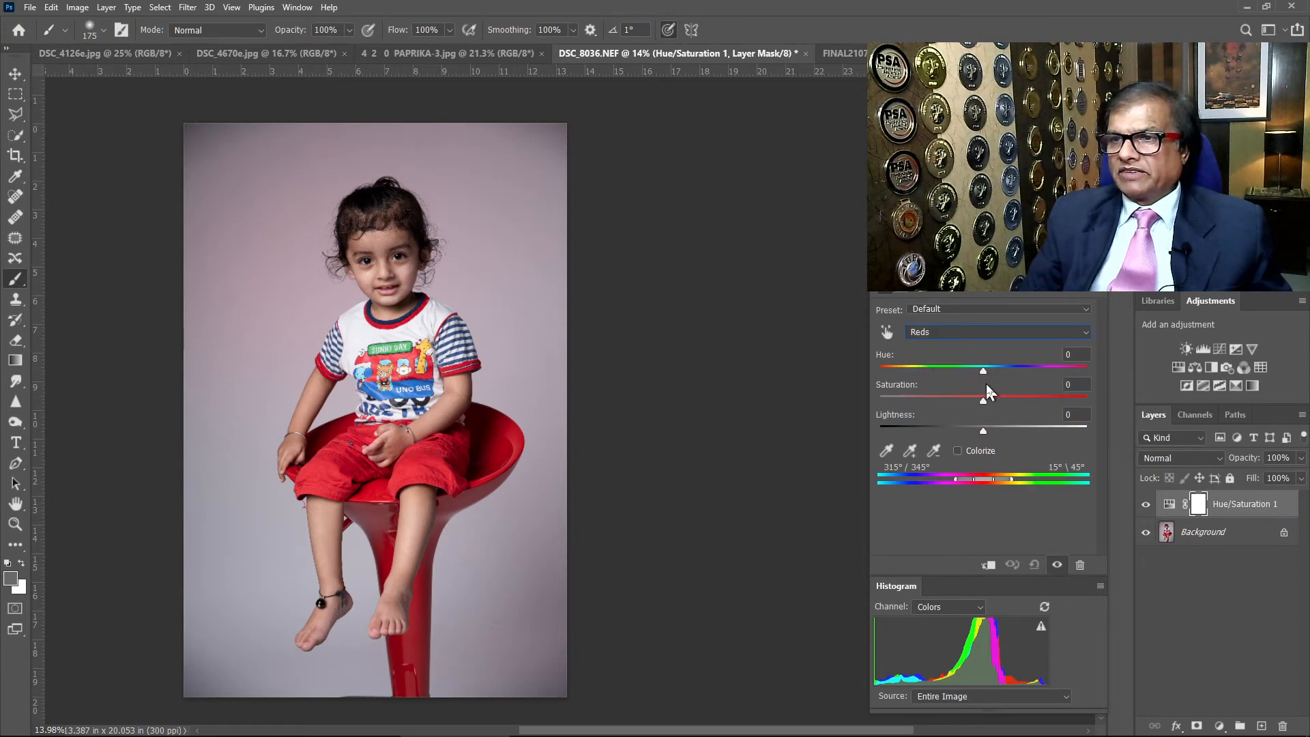
With on-image adjustment, set the Reds to saturation +10 and hue +6 from the child's trousers, and the Blues hue to +22 from the shirt
left_click(887, 332)
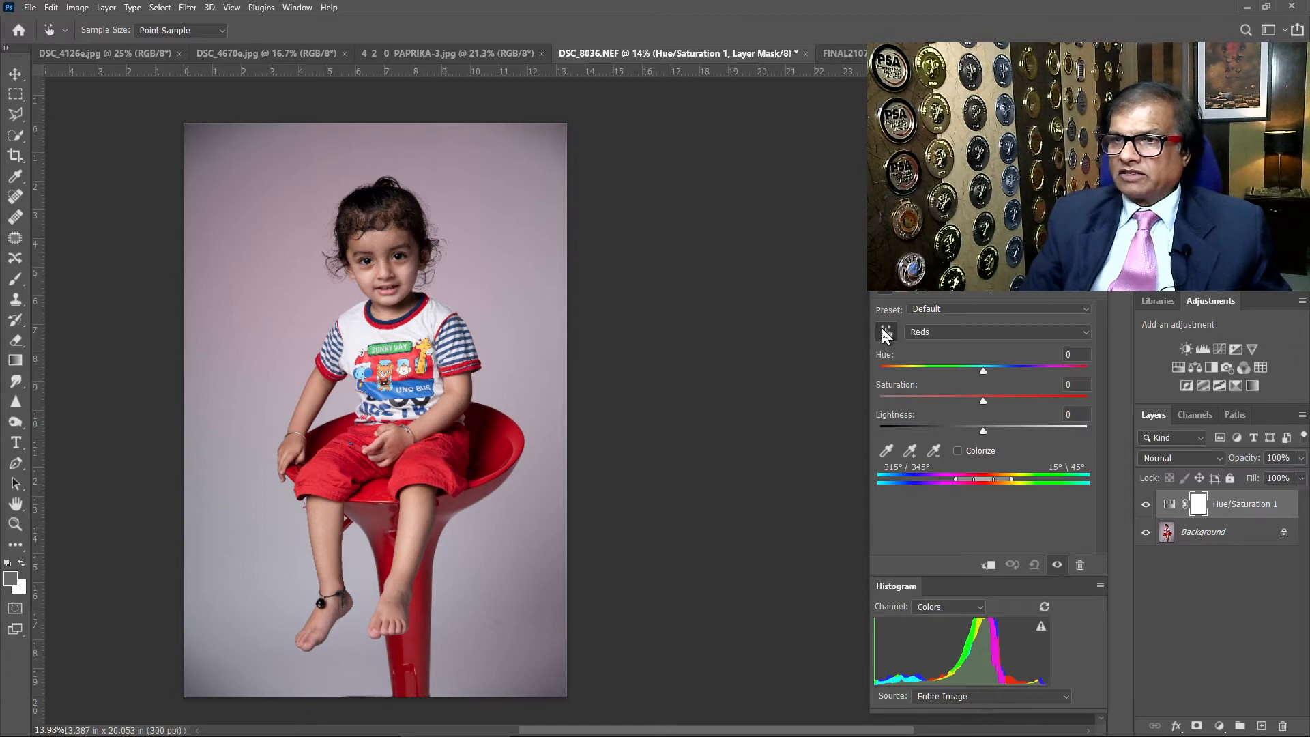
left_click_drag(432, 444, 338, 460)
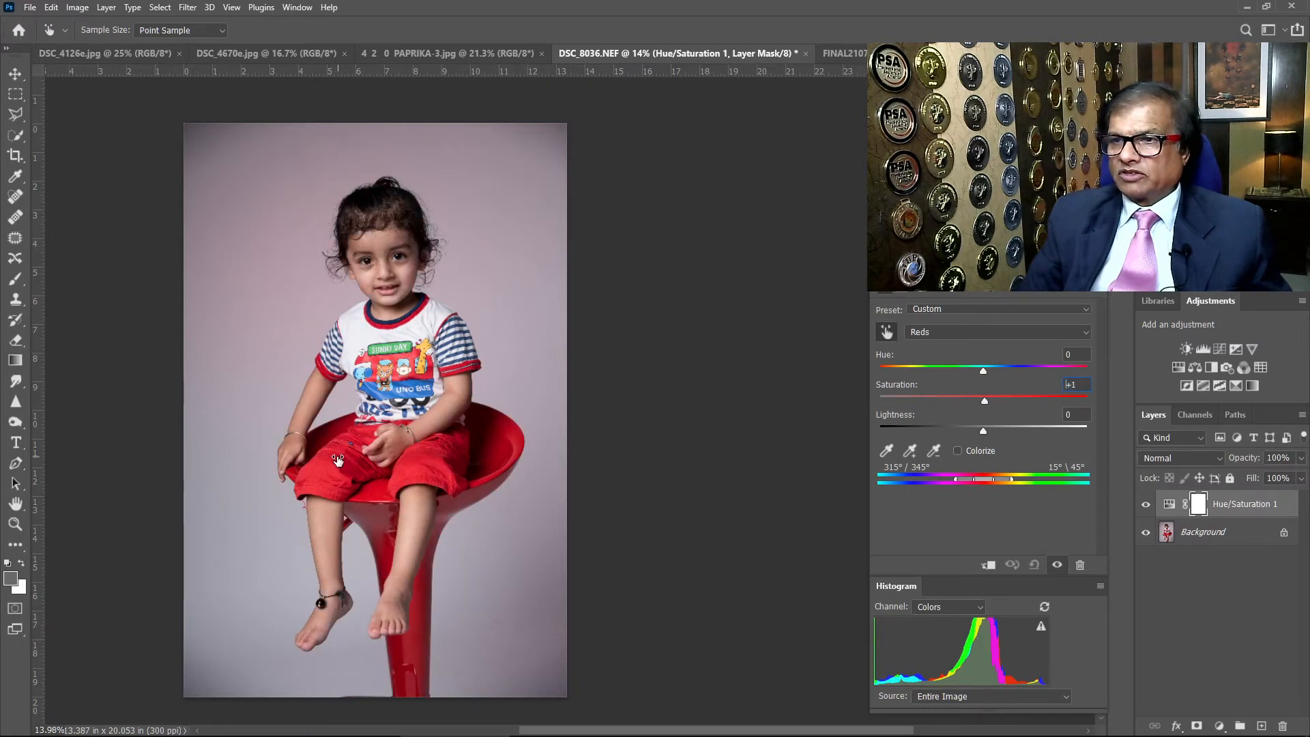
left_click_drag(337, 460, 405, 474)
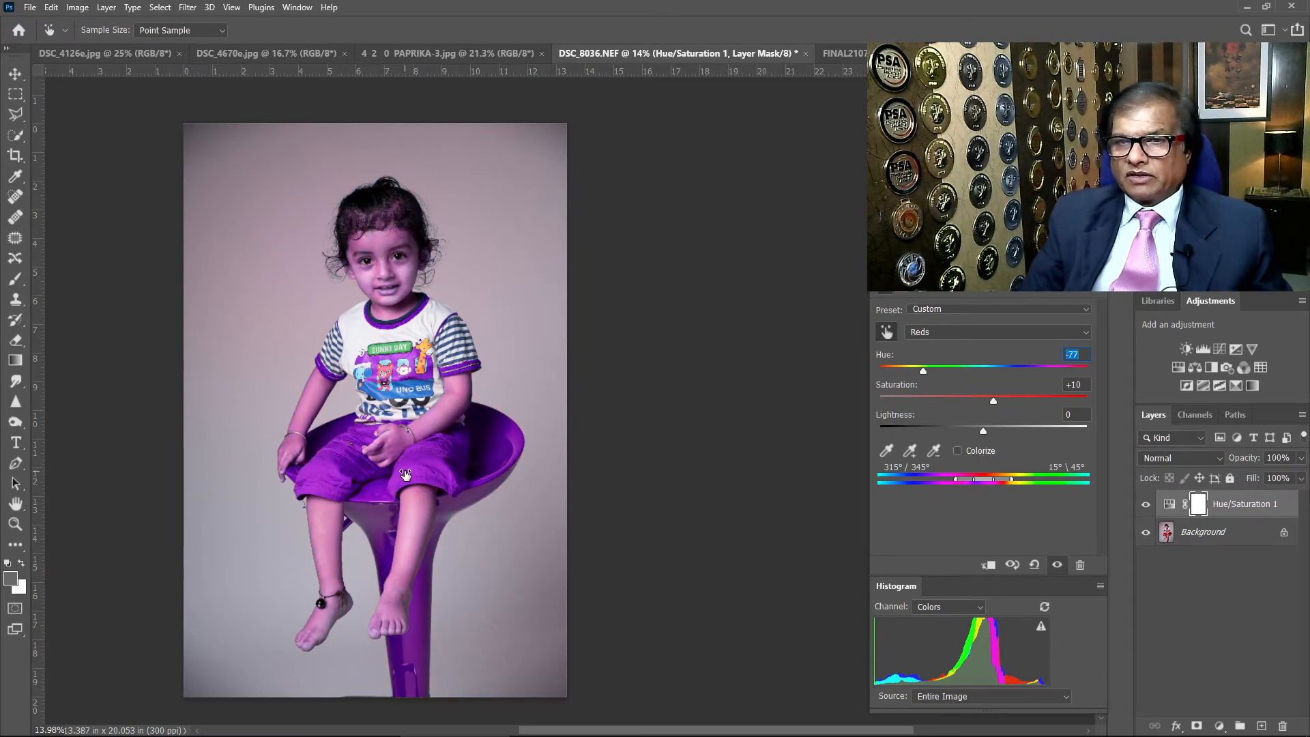
left_click_drag(412, 476, 459, 477)
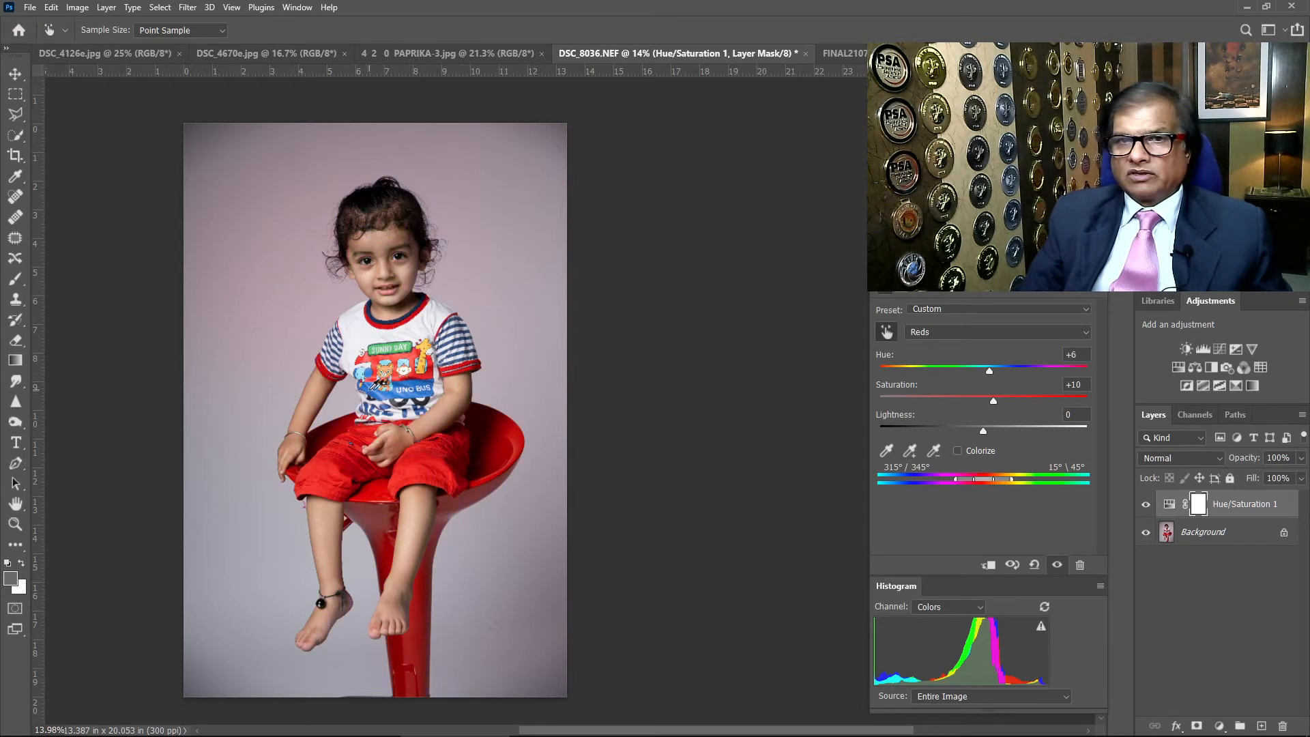
left_click_drag(386, 387, 494, 394)
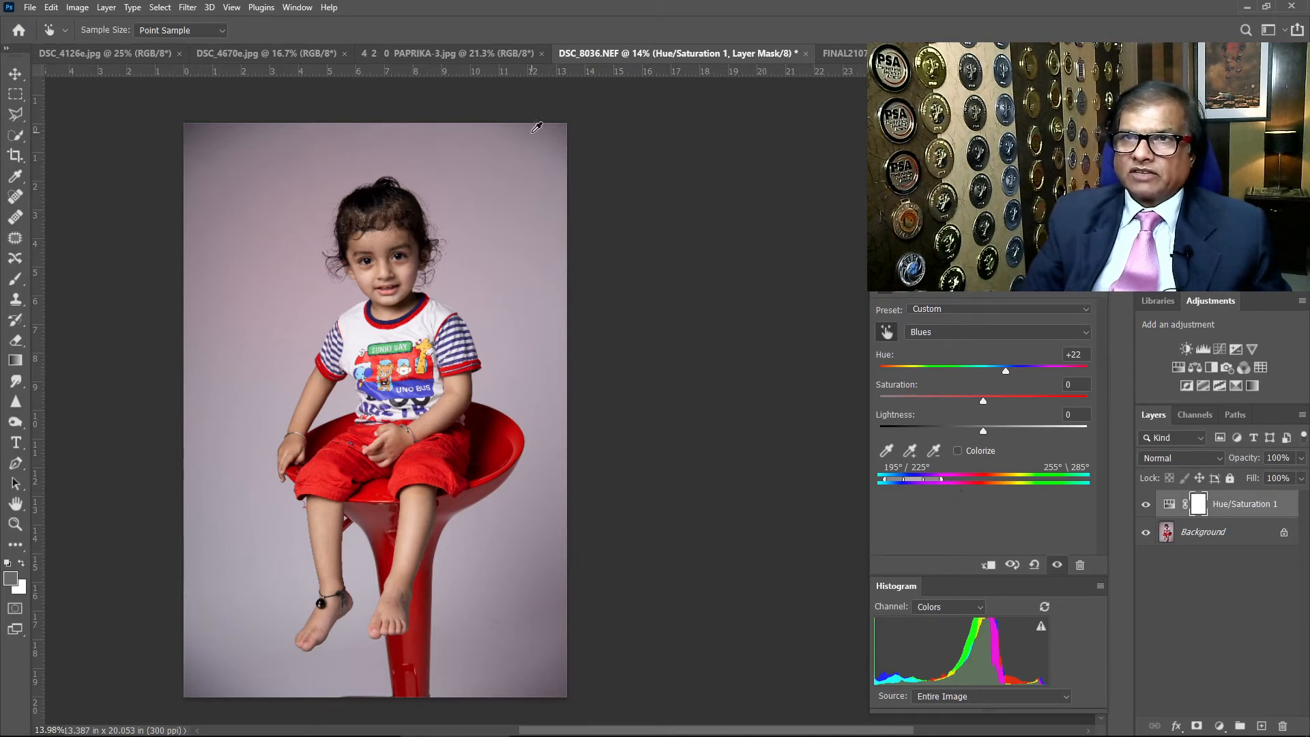
Switch to the 4 2 0 PAPRIKA-3.jpg image and add a Hue/Saturation adjustment layer
left_click(438, 54)
key("b")
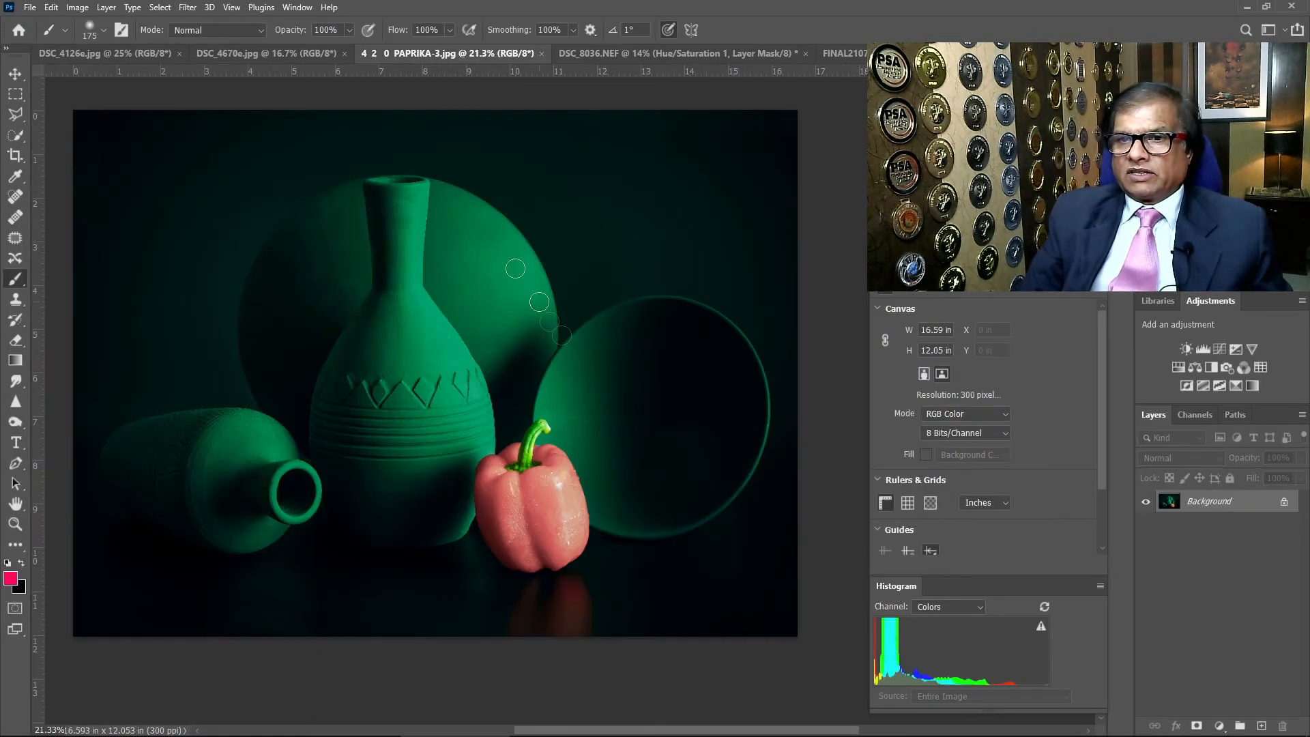
scroll(560, 552, "down", 1)
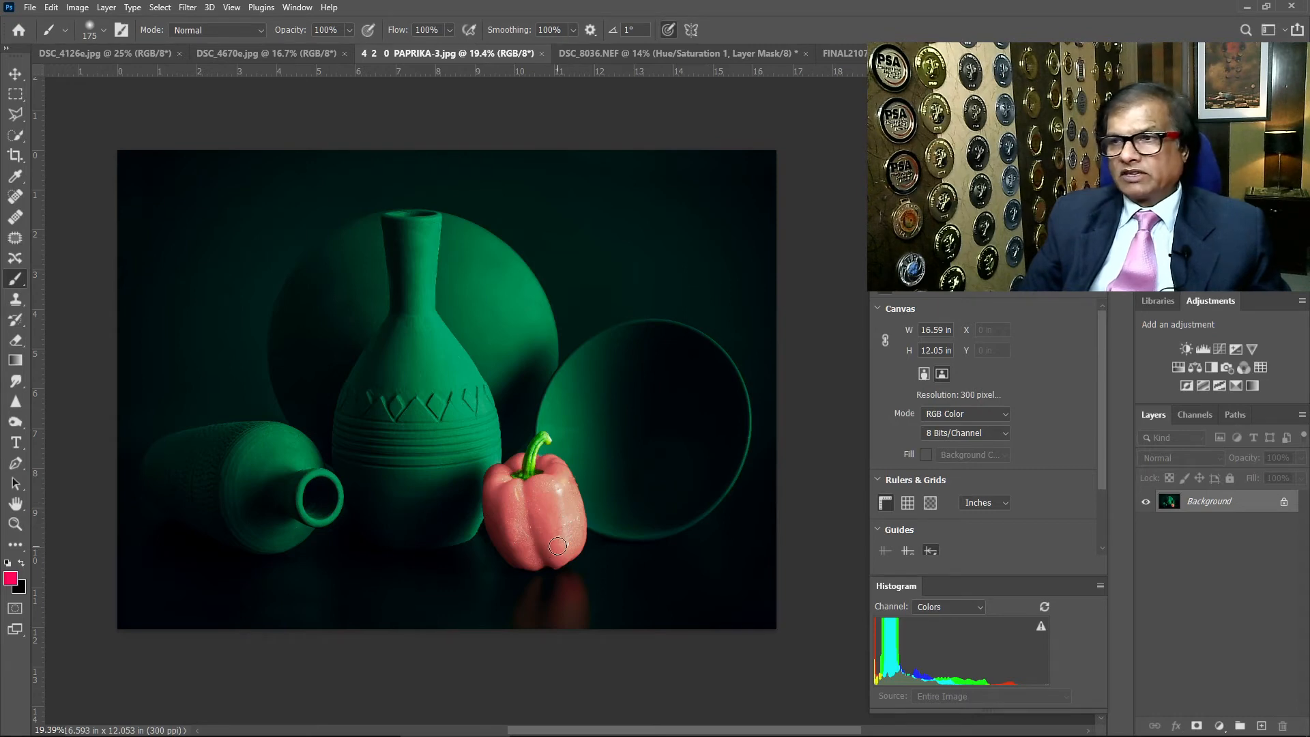
left_click(1177, 367)
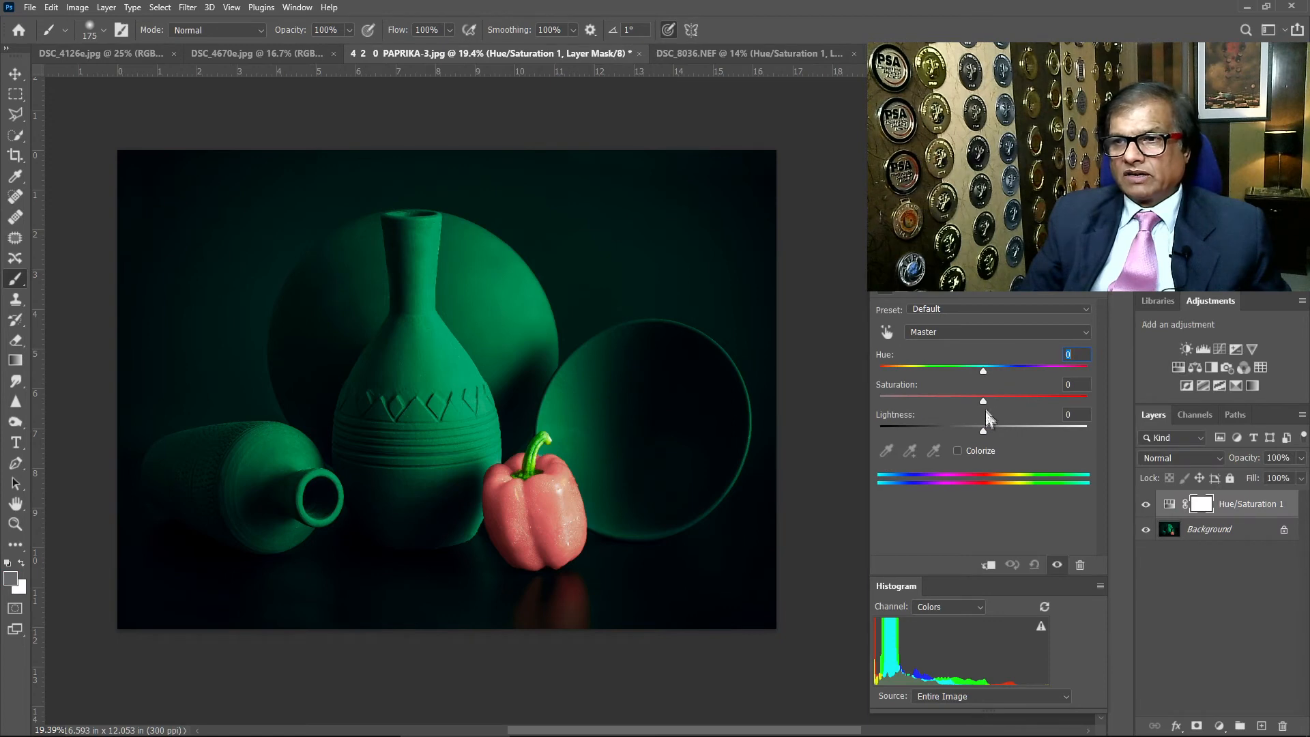
With on-image adjustment on the bell pepper, set the Reds saturation to +54 and the hue to +52
left_click(888, 333)
left_click_drag(542, 503, 575, 510)
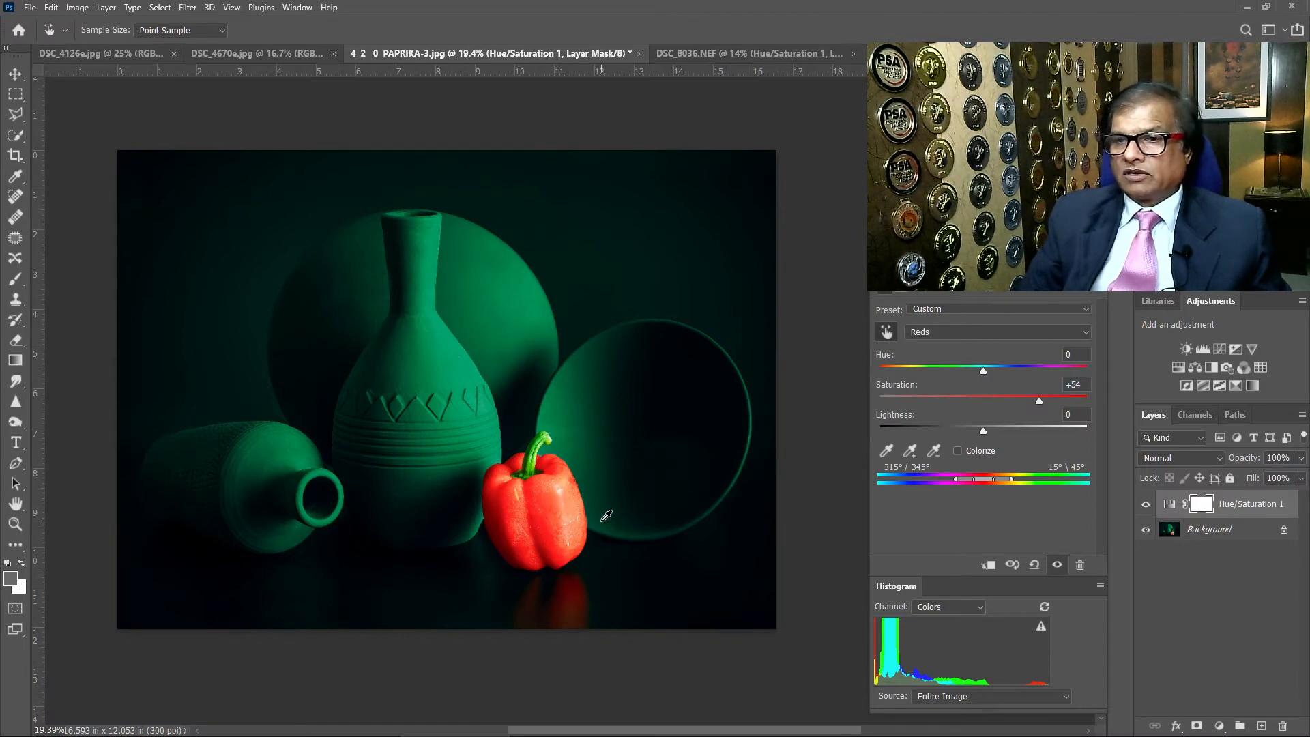
left_click_drag(537, 515, 572, 521)
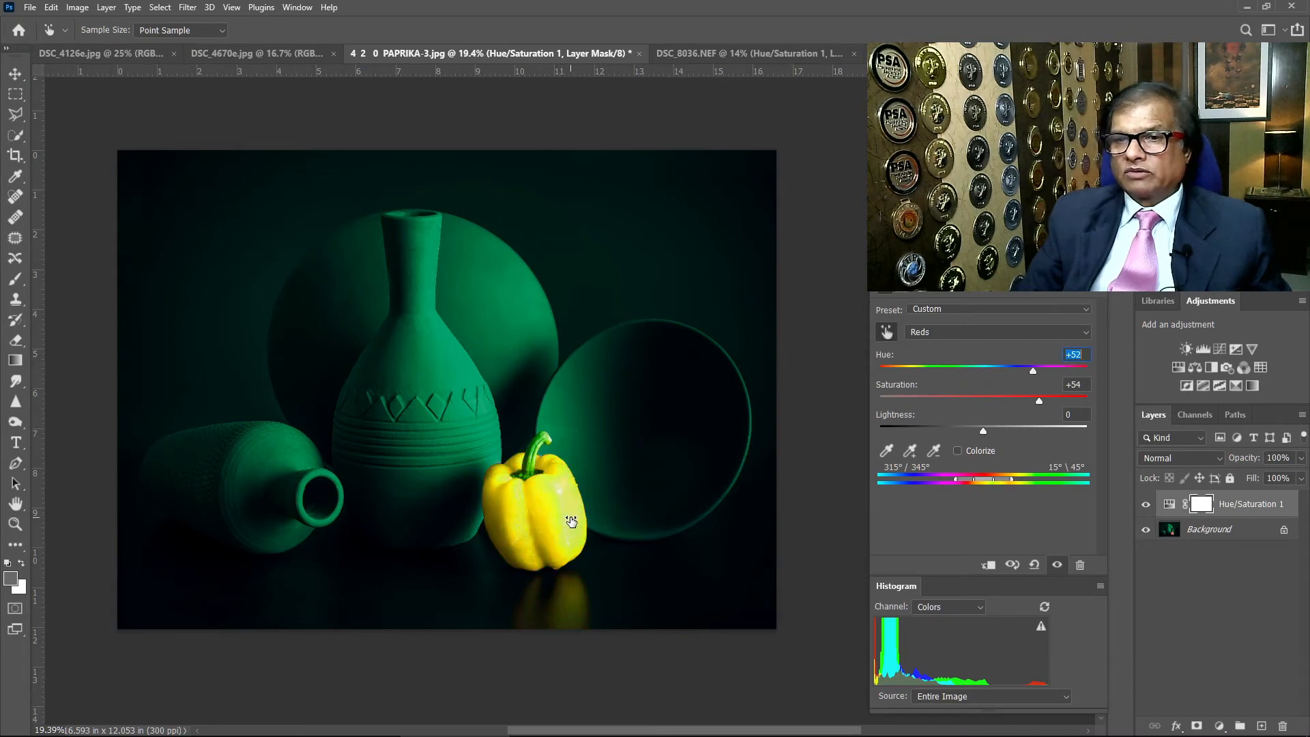
Set the Reds hue to -180 from the bell pepper and extend the Reds range by sampling the purple patch on its side
left_click_drag(571, 521, 334, 540)
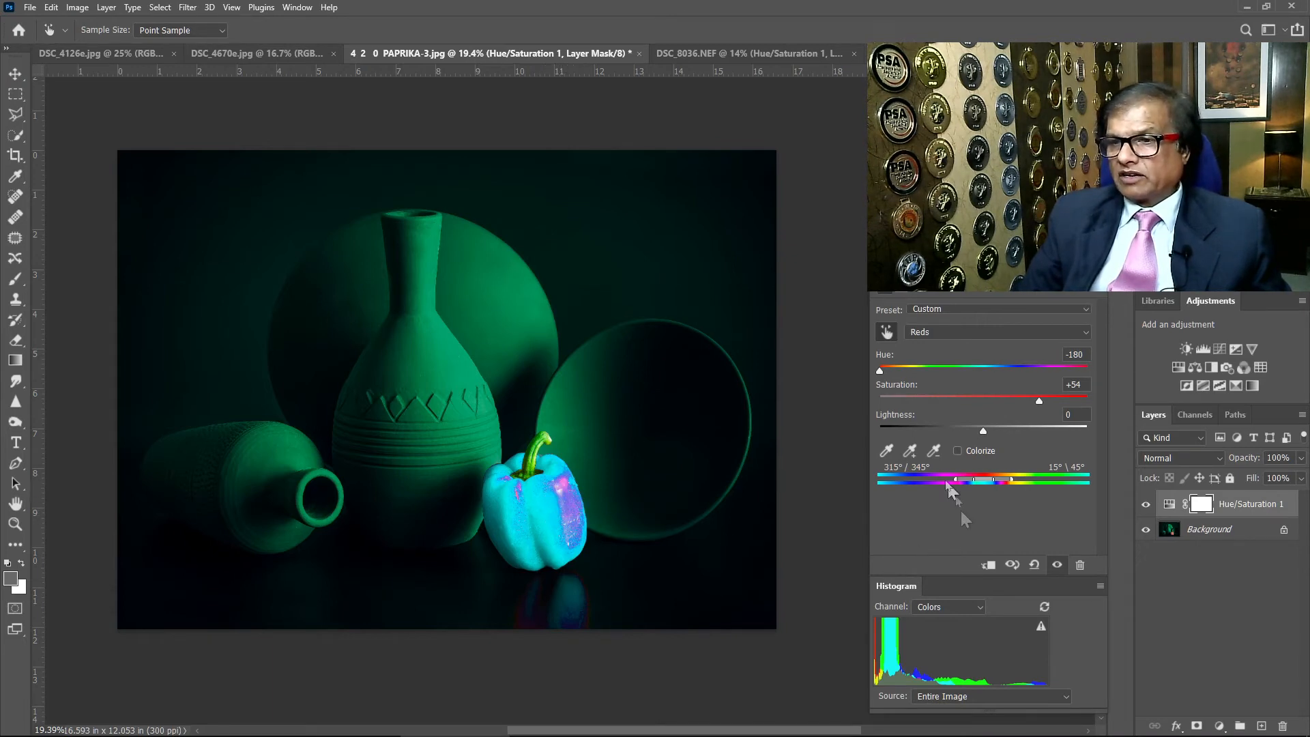
left_click(912, 452)
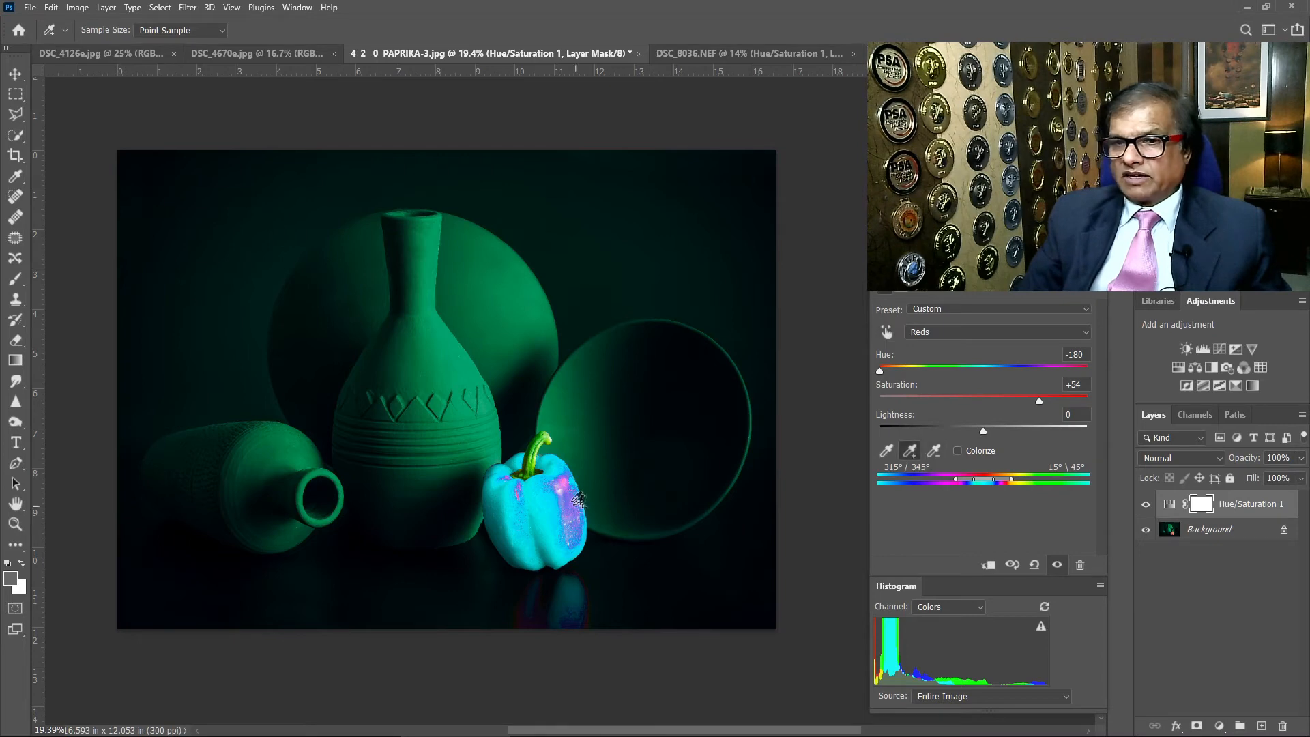
left_click(570, 479)
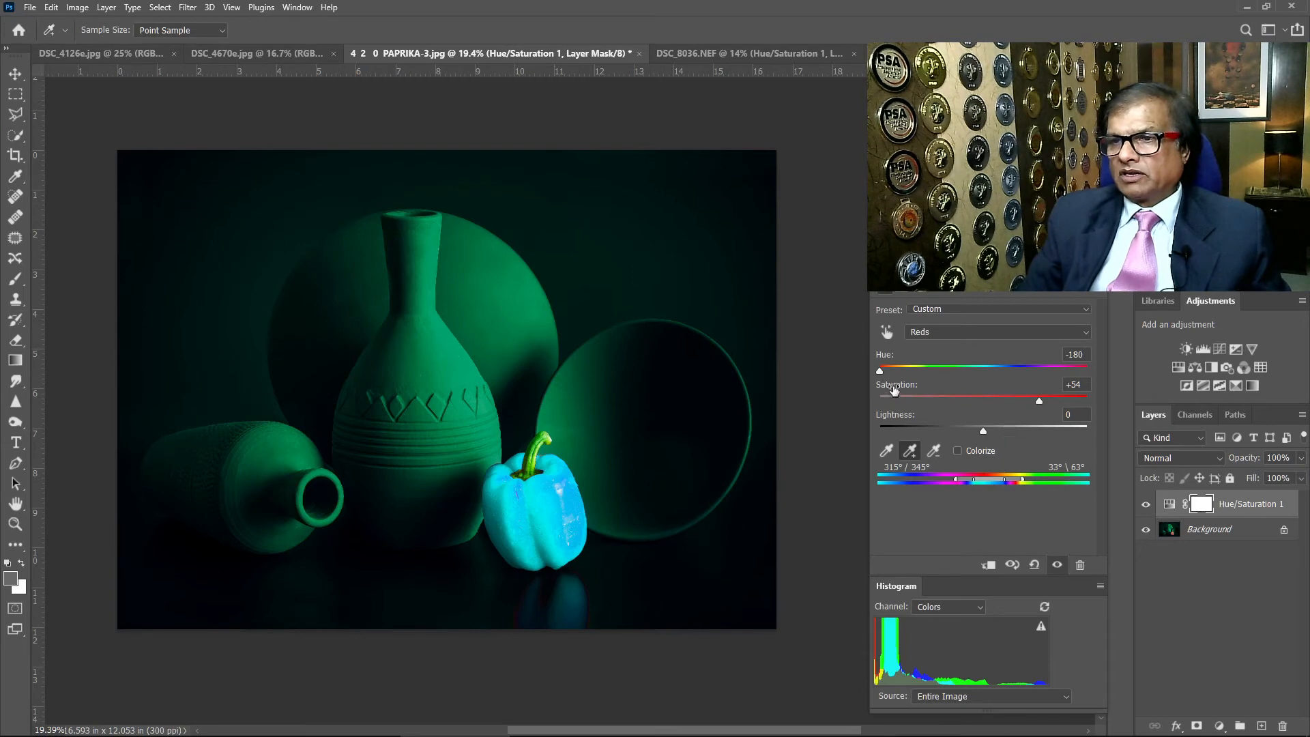
Set the Reds hue to -3
left_click_drag(880, 374, 953, 382)
left_click_drag(952, 374, 980, 382)
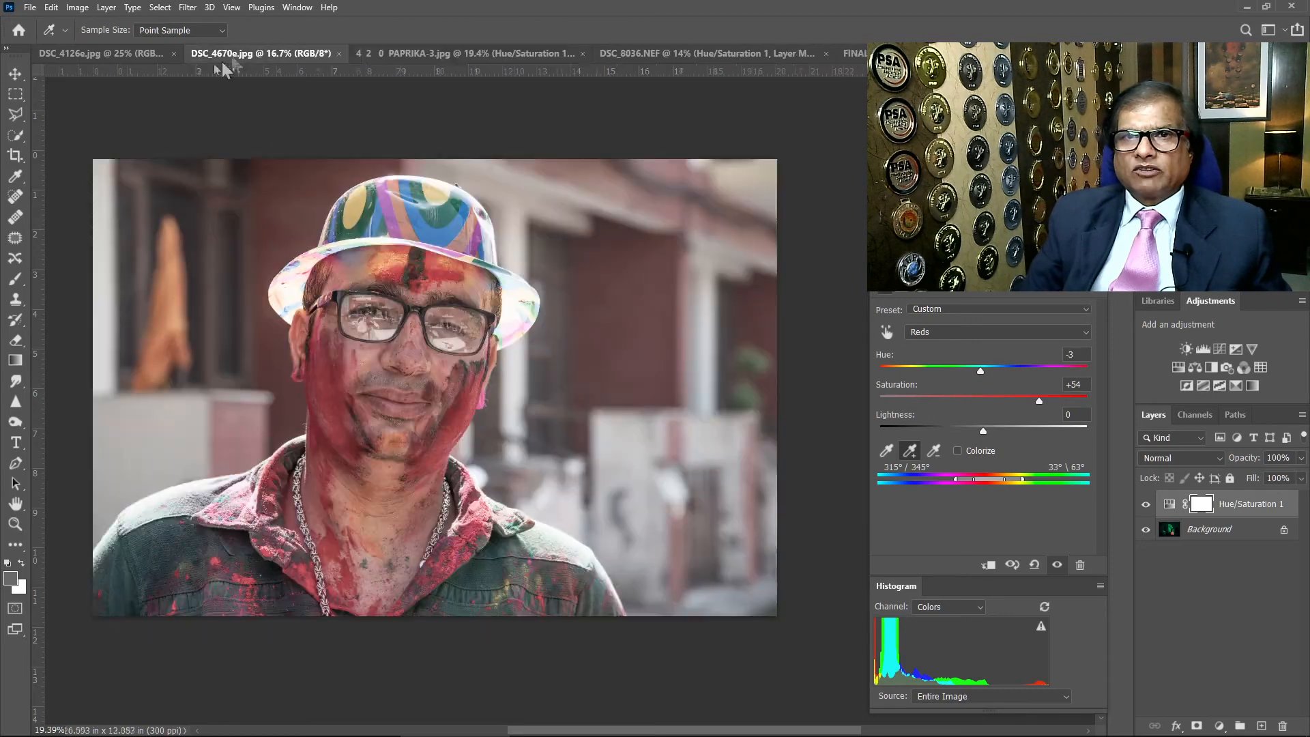
Switch to the DSC_4670e.jpg image, add a Hue/Saturation adjustment layer and turn on its on-image adjustment
left_click(233, 56)
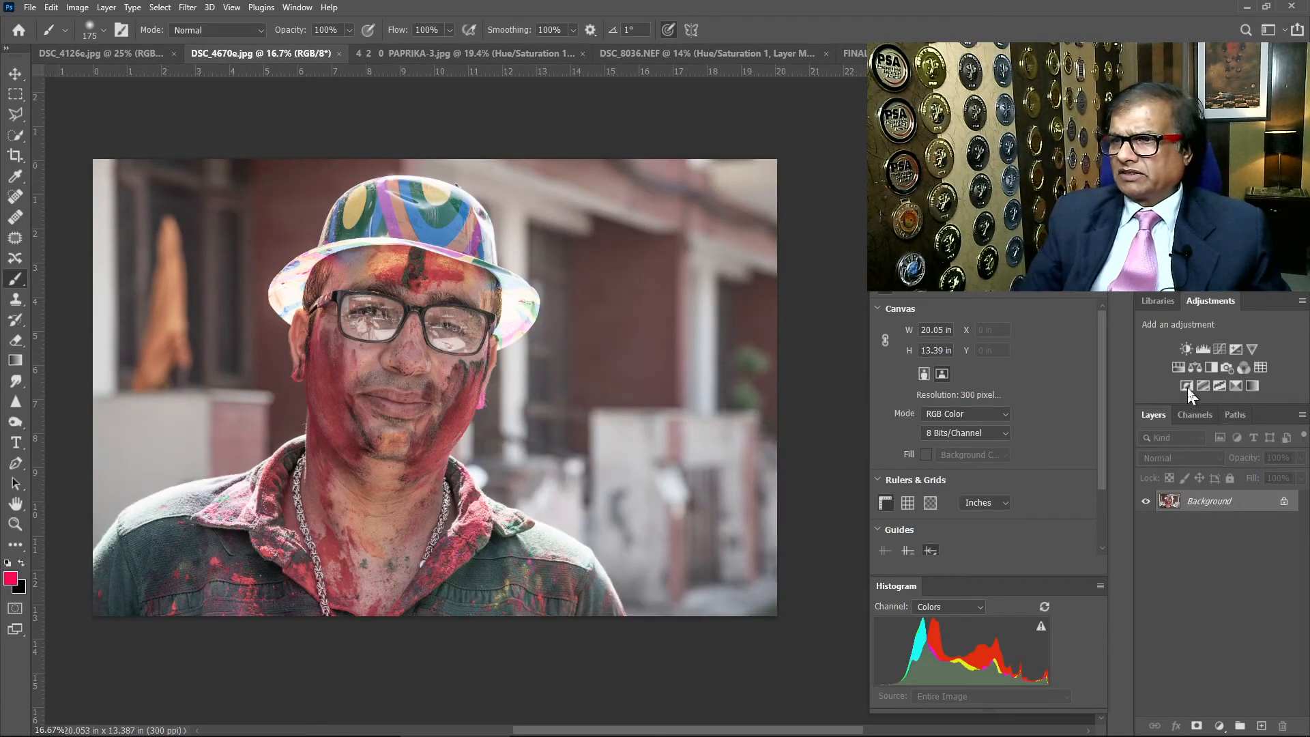
left_click(1179, 367)
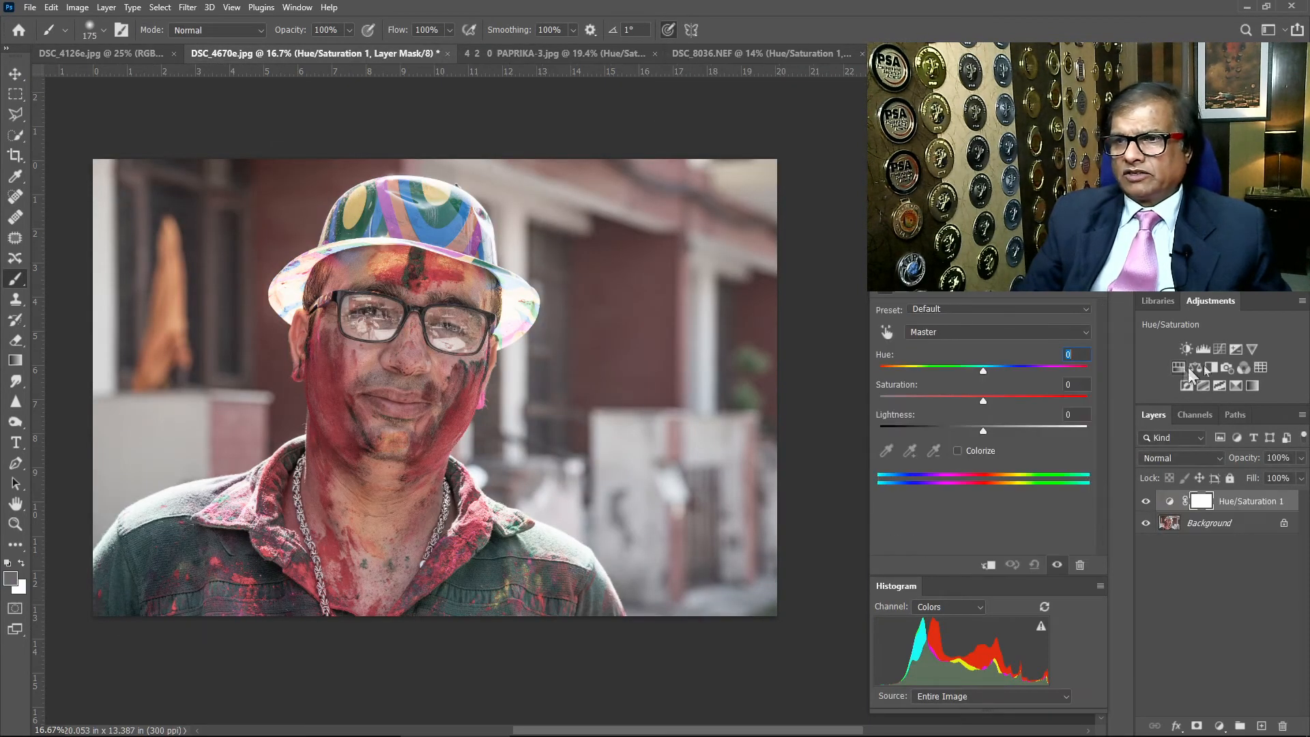
left_click(886, 332)
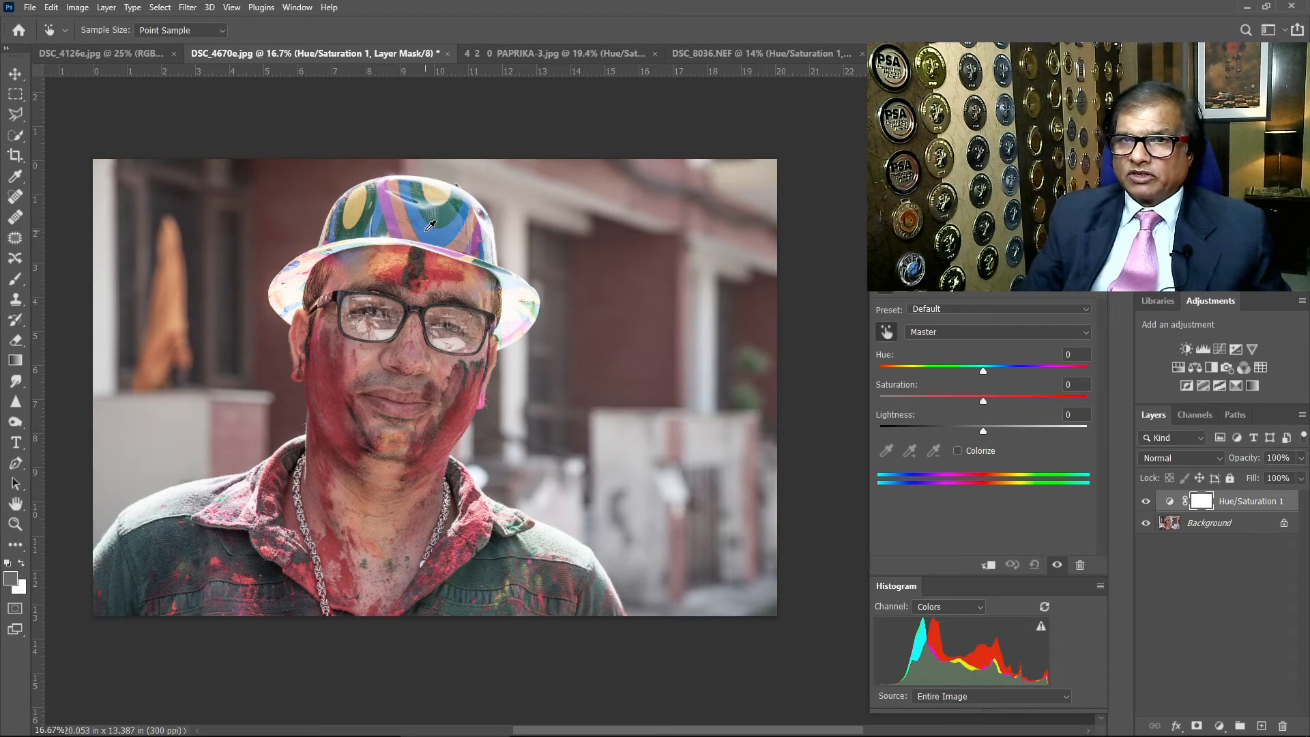
Set the Blues saturation to +24 from the hat, and the Reds saturation to +46 and hue to +22 from the painted face
mouse_move(437, 230)
left_mouse_down()
mouse_move(502, 239)
mouse_move(450, 236)
left_mouse_up()
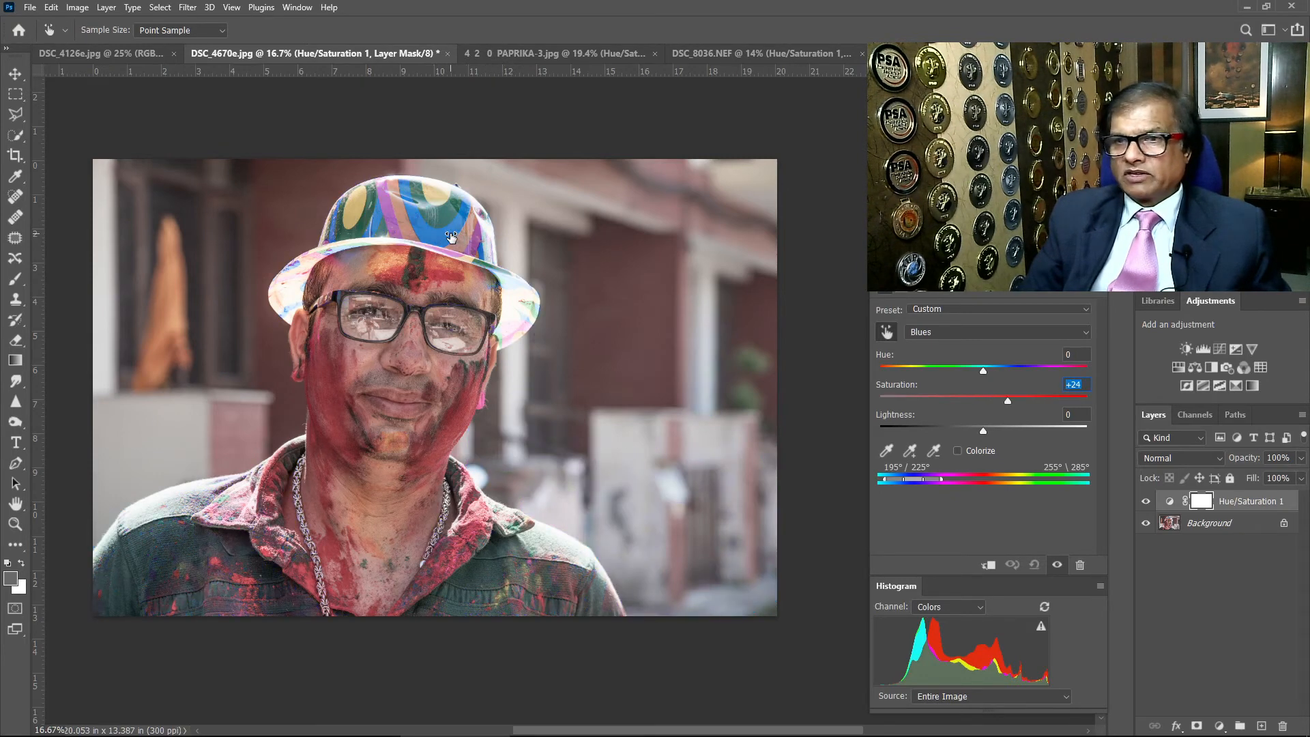
left_click_drag(448, 416, 472, 426)
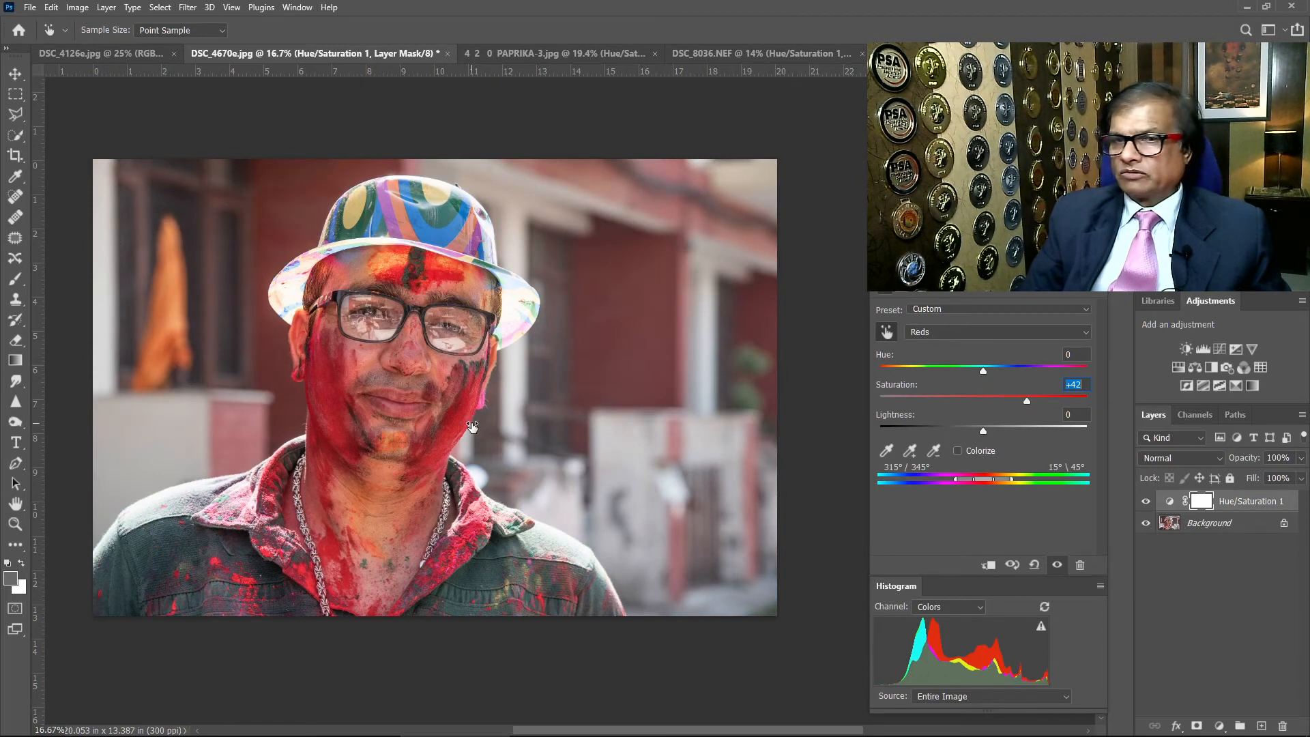
left_click_drag(473, 427, 476, 427)
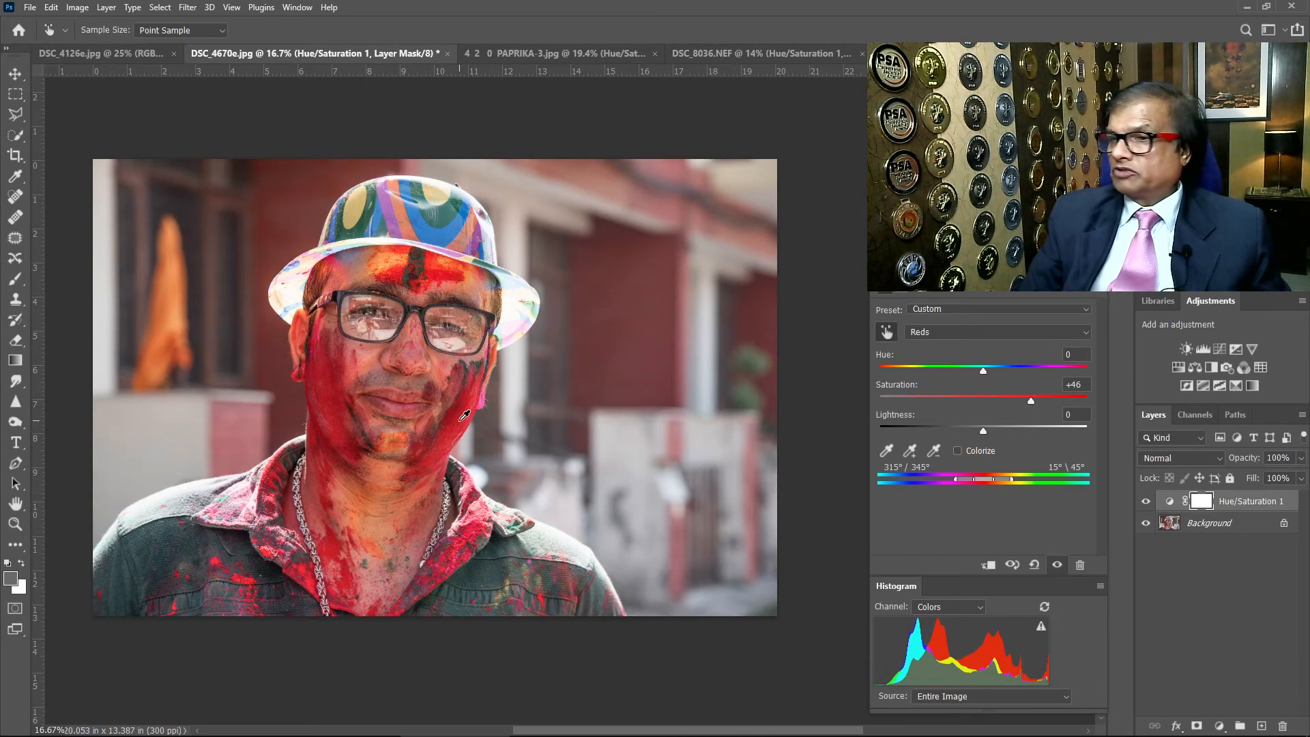
left_click_drag(453, 423, 358, 439)
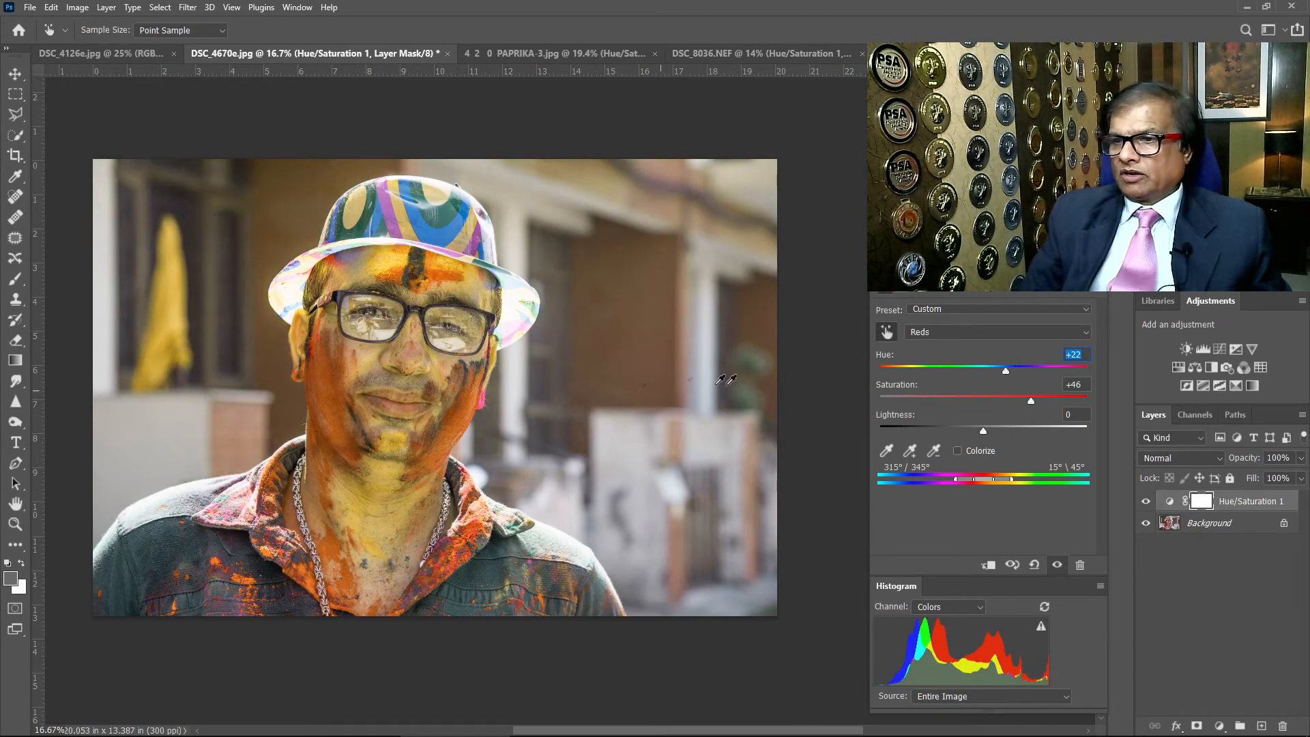
Switch to the DSC_4126e.jpg image, add a Hue/Saturation adjustment layer and turn on its on-image adjustment
left_click(123, 53)
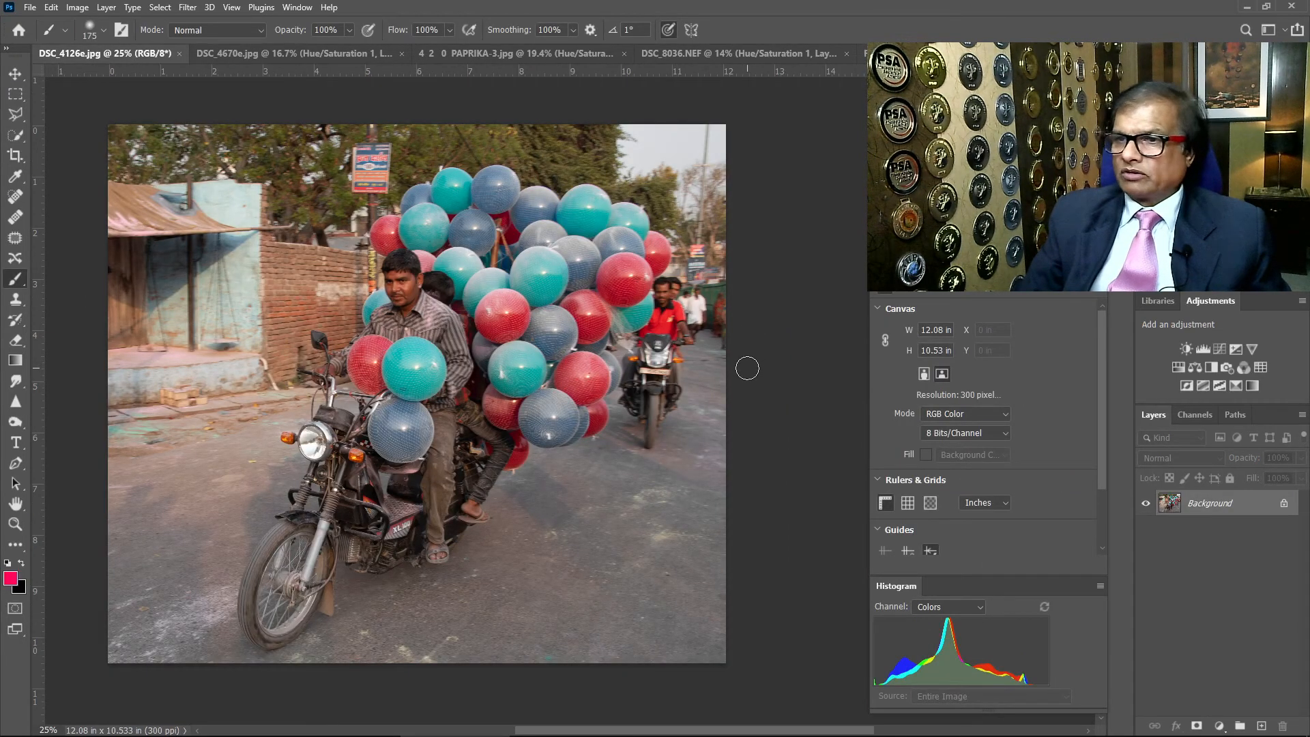
left_click(1176, 365)
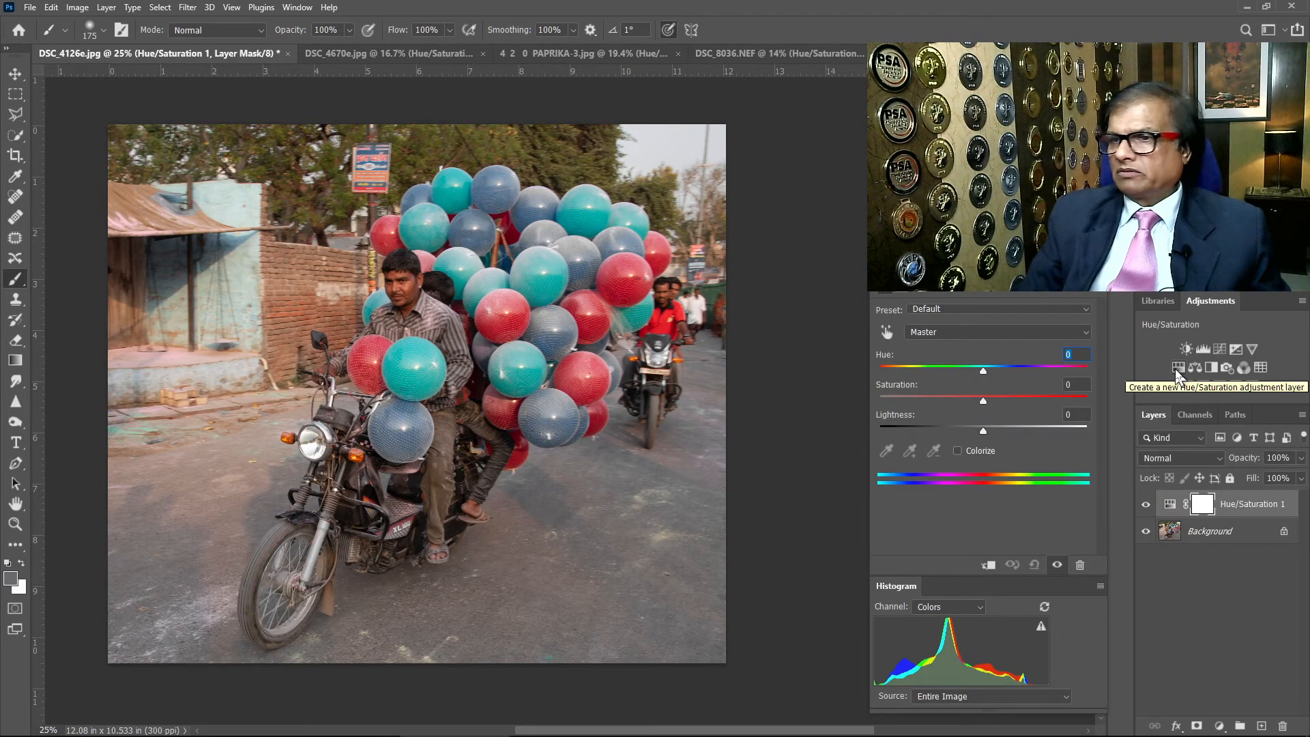
left_click(886, 332)
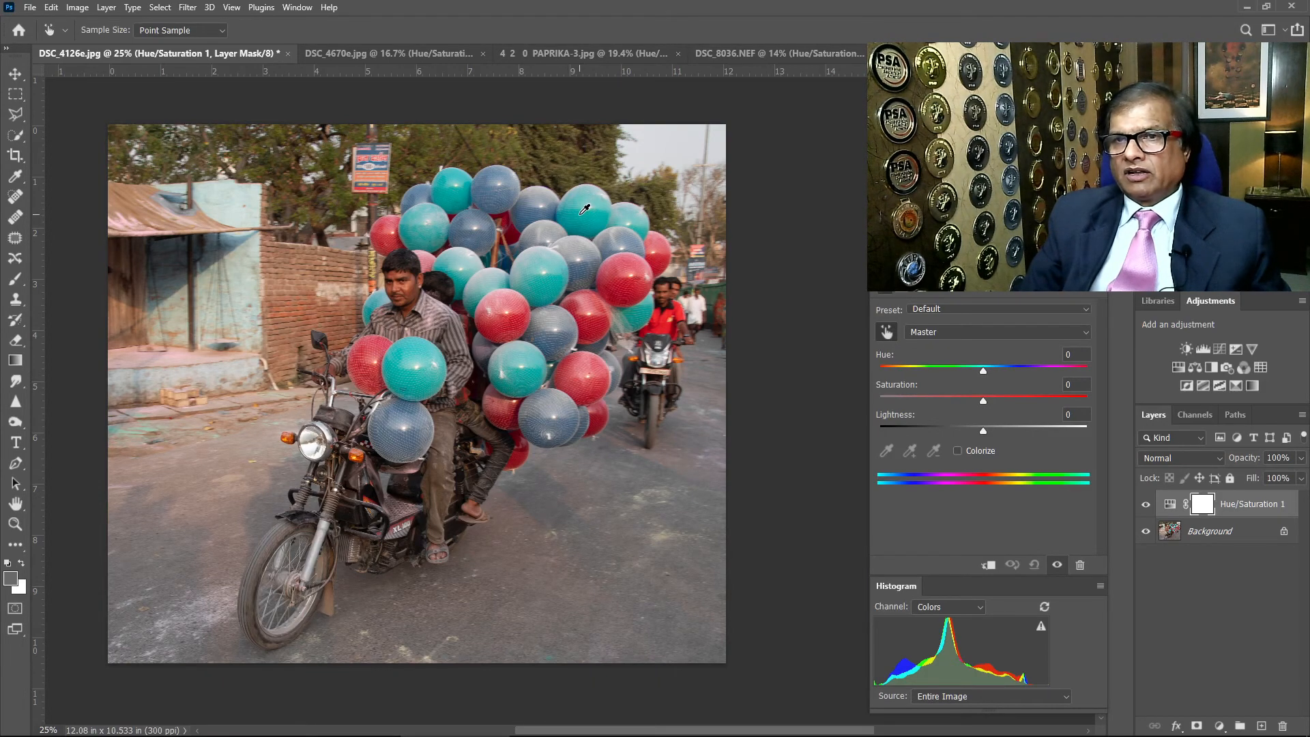
Try an on-image adjustment on a teal balloon and set the Reds hue to -3 from a red balloon
left_click_drag(584, 209, 458, 239)
mouse_move(625, 261)
left_mouse_down()
mouse_move(710, 268)
mouse_move(554, 277)
mouse_move(619, 284)
left_mouse_up()
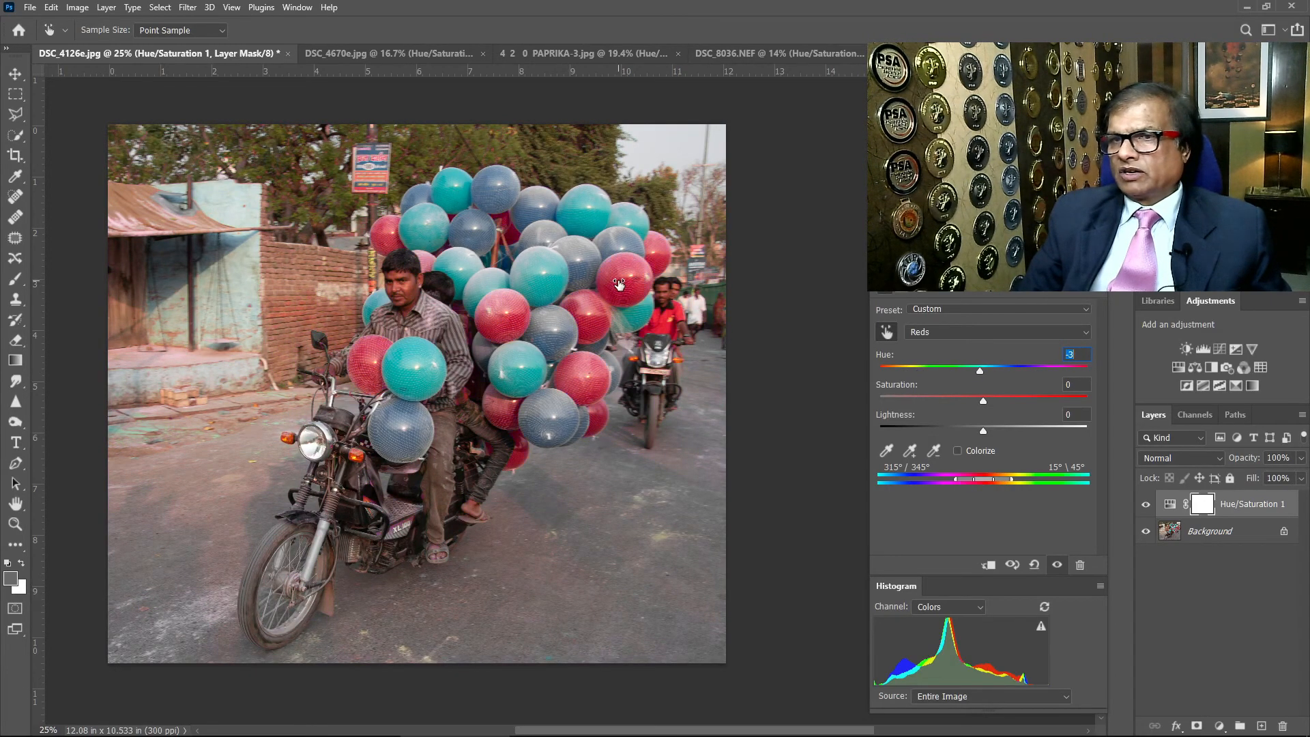
With on-image adjustment, set the Blues hue to -20 from a blue balloon and the Yellows hue to -1 from the trees
mouse_move(496, 174)
left_mouse_down()
mouse_move(617, 196)
mouse_move(491, 197)
left_mouse_up()
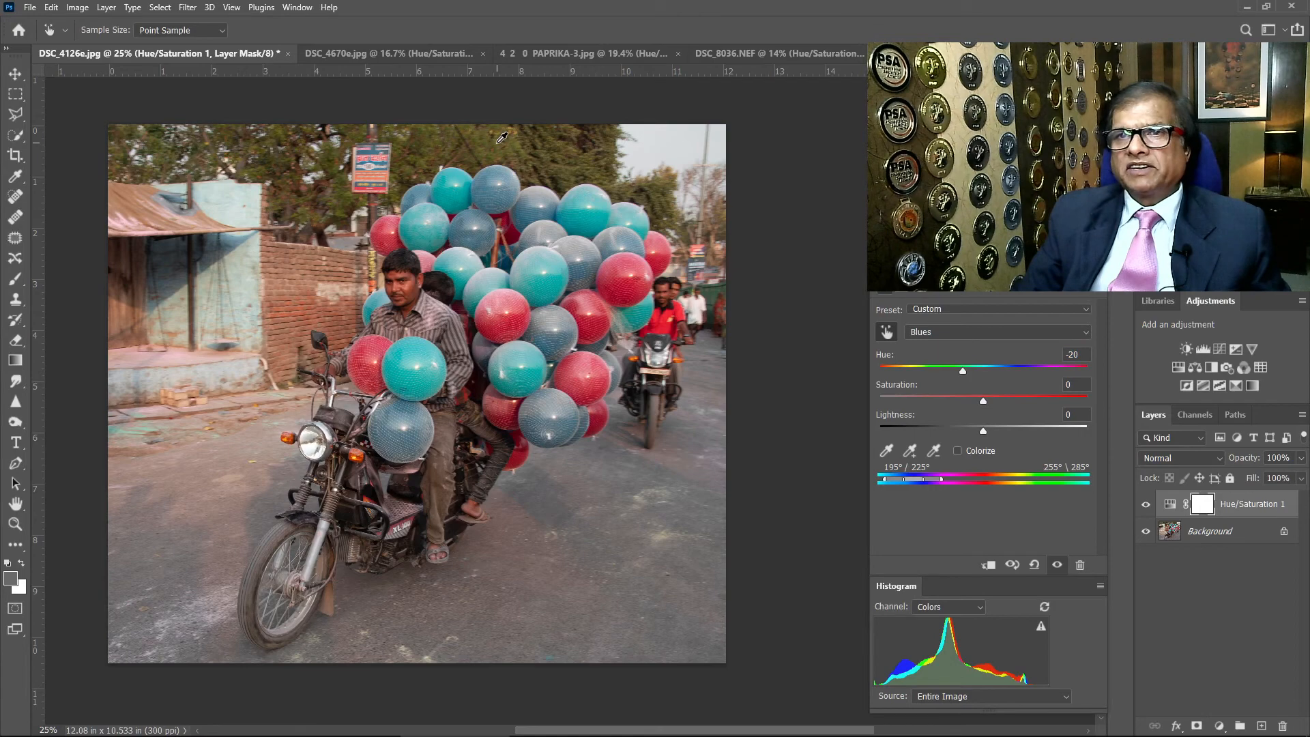
mouse_move(502, 137)
left_mouse_down()
mouse_move(588, 156)
mouse_move(445, 159)
mouse_move(496, 157)
left_mouse_up()
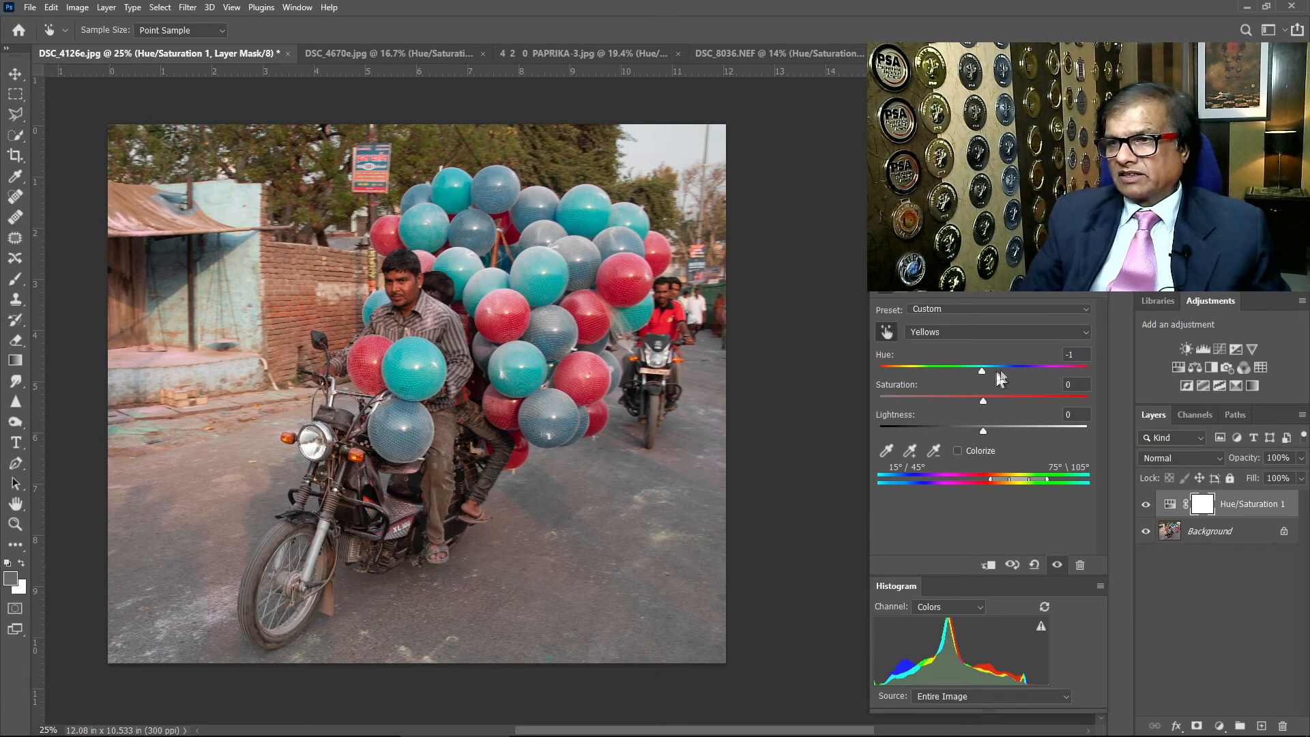
left_click(885, 335)
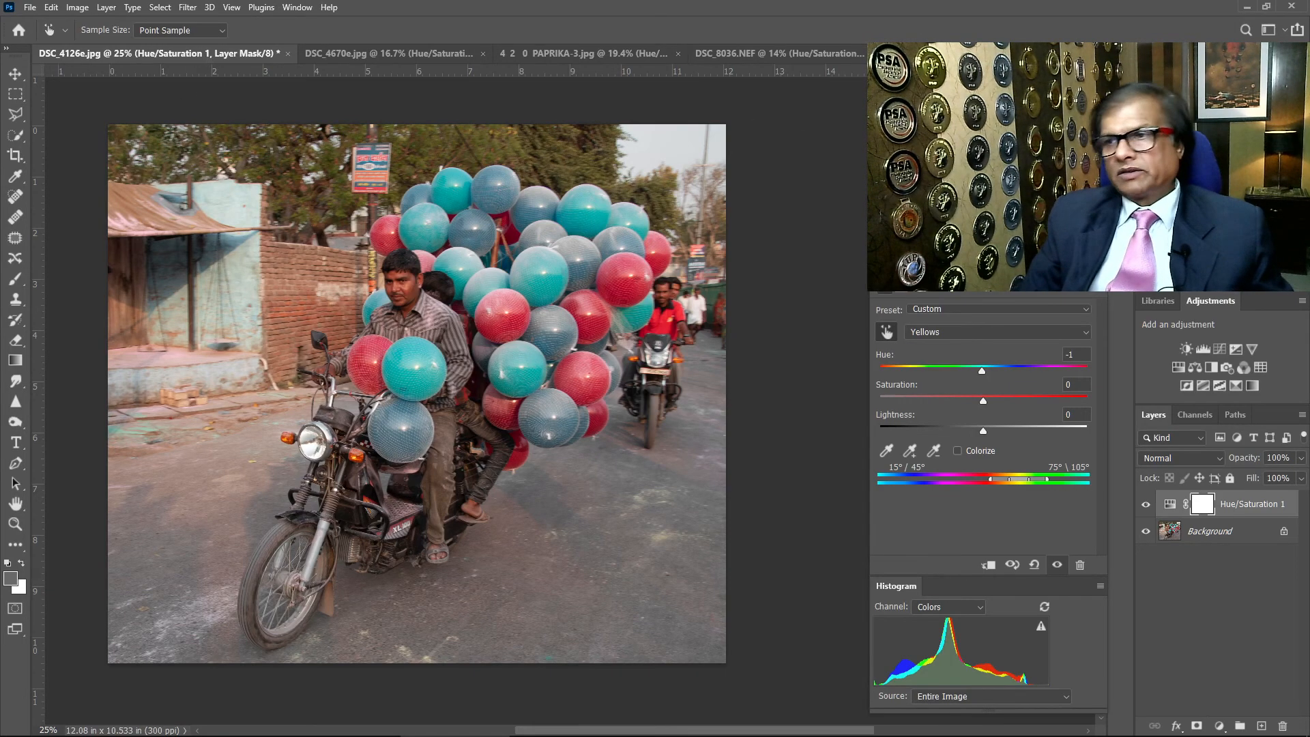
scroll(1307, 6, "down", 3)
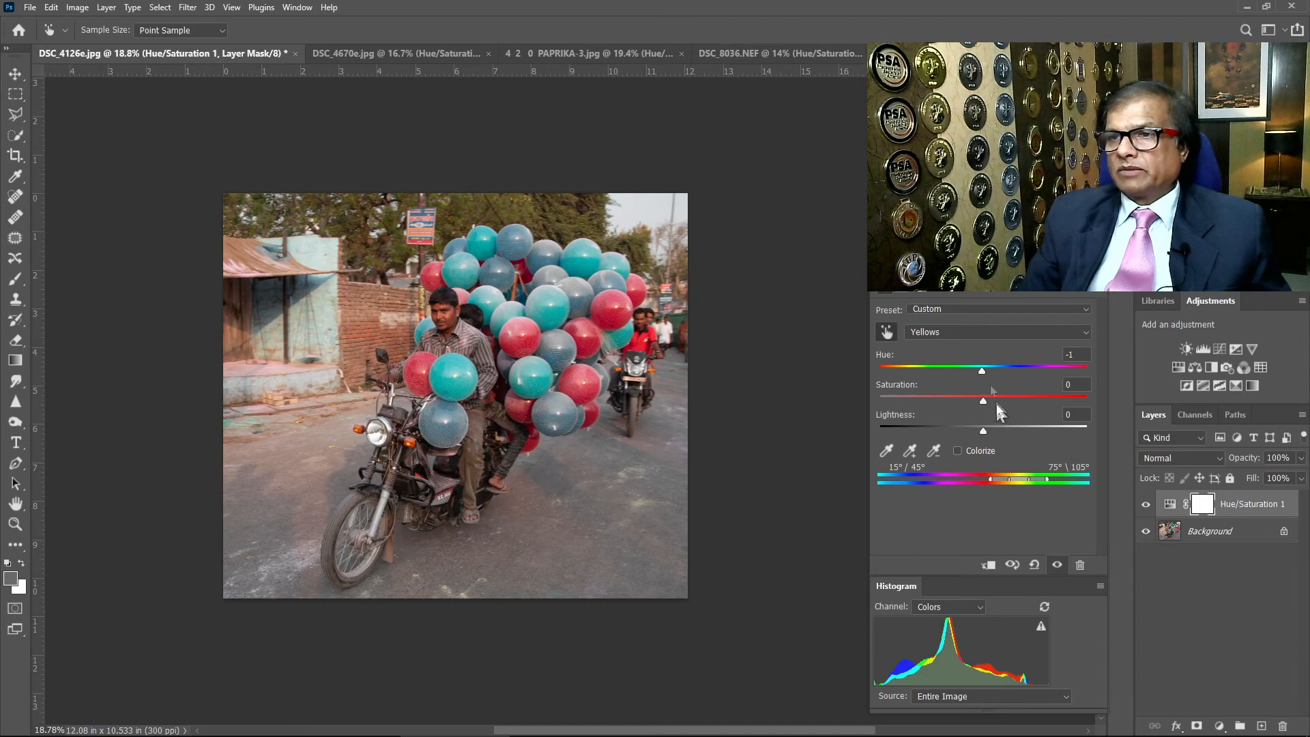
Switch to the 4 2 0 PAPRIKA-3.jpg image, choose the Reds range and set its lightness to -8
left_click(384, 55)
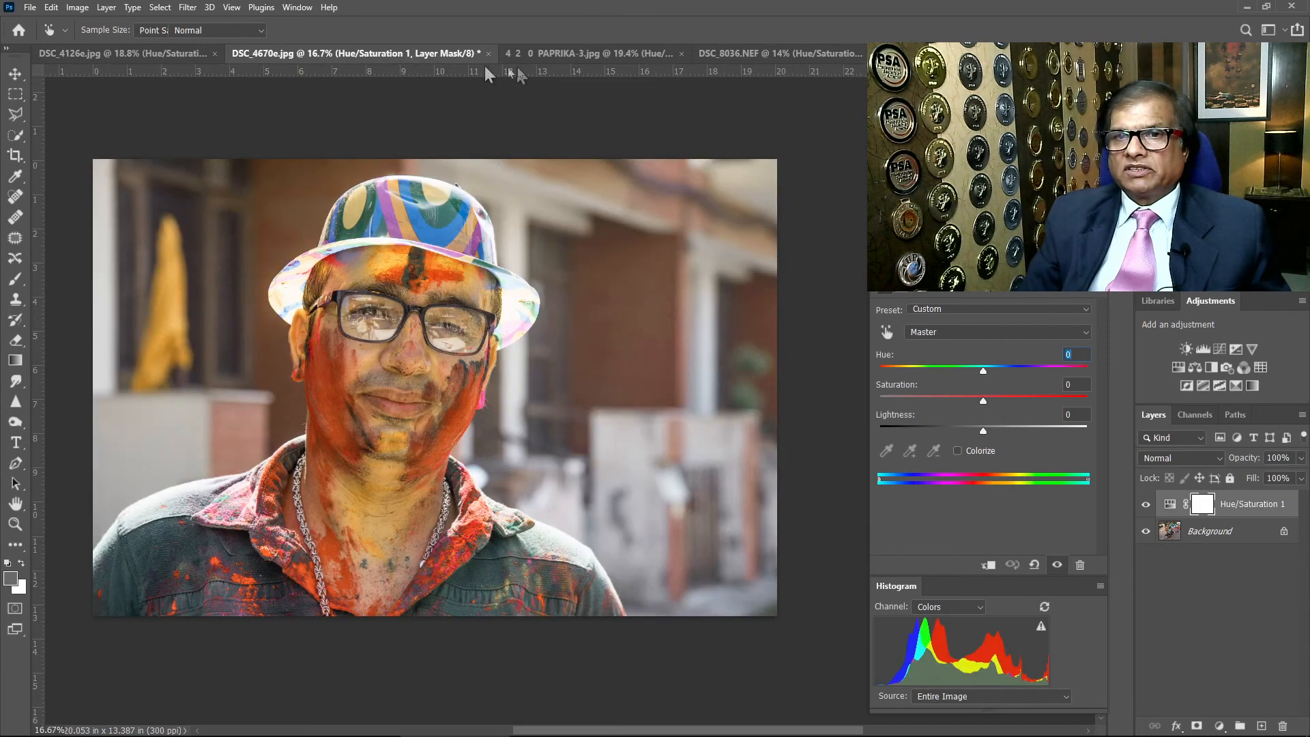
left_click(546, 51)
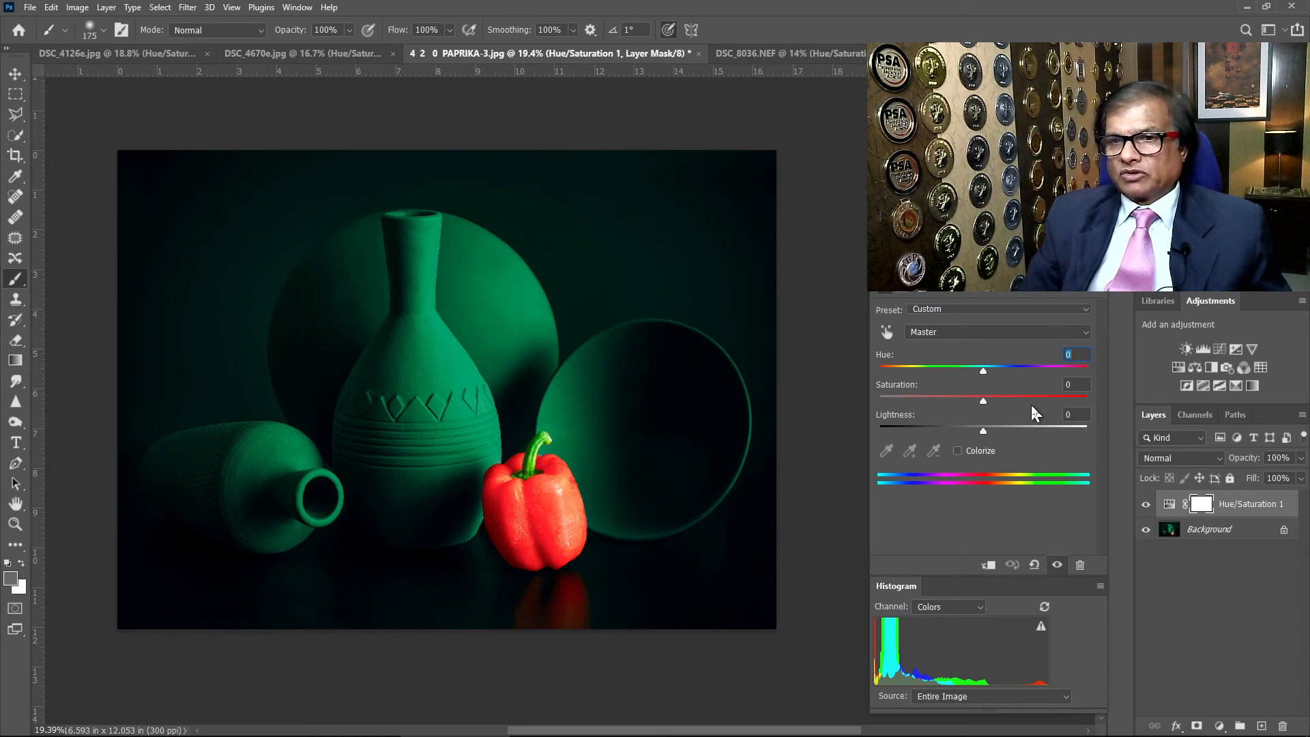
left_click(963, 332)
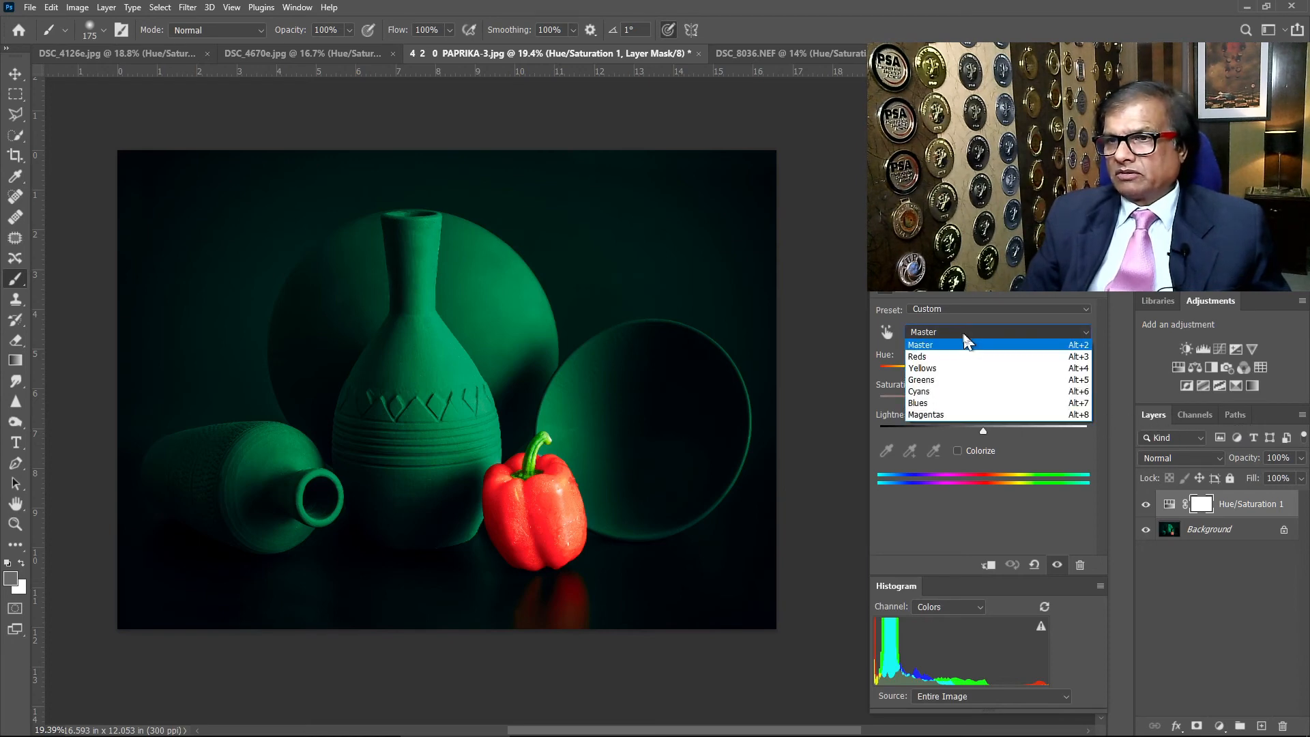
left_click(917, 356)
left_click_drag(1025, 401, 1037, 403)
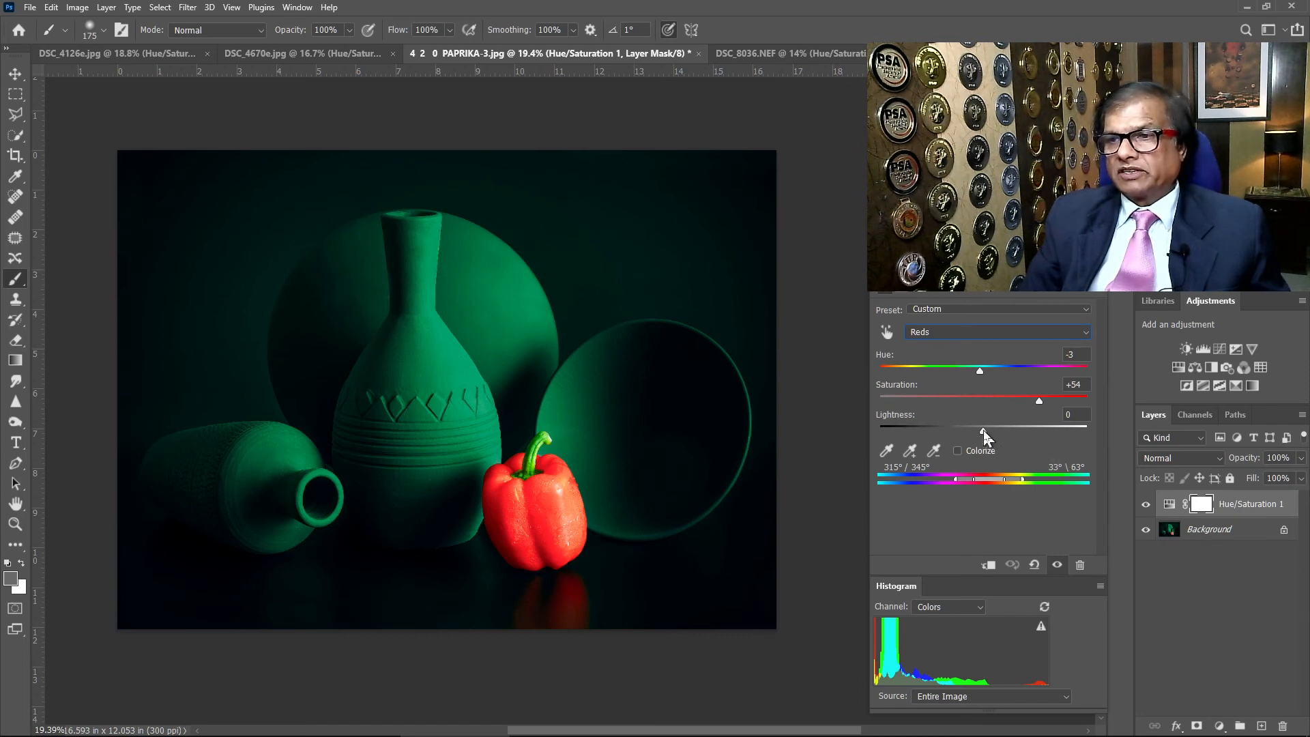
mouse_move(982, 430)
left_mouse_down()
mouse_move(1010, 437)
mouse_move(918, 431)
mouse_move(1038, 431)
mouse_move(981, 436)
left_mouse_up()
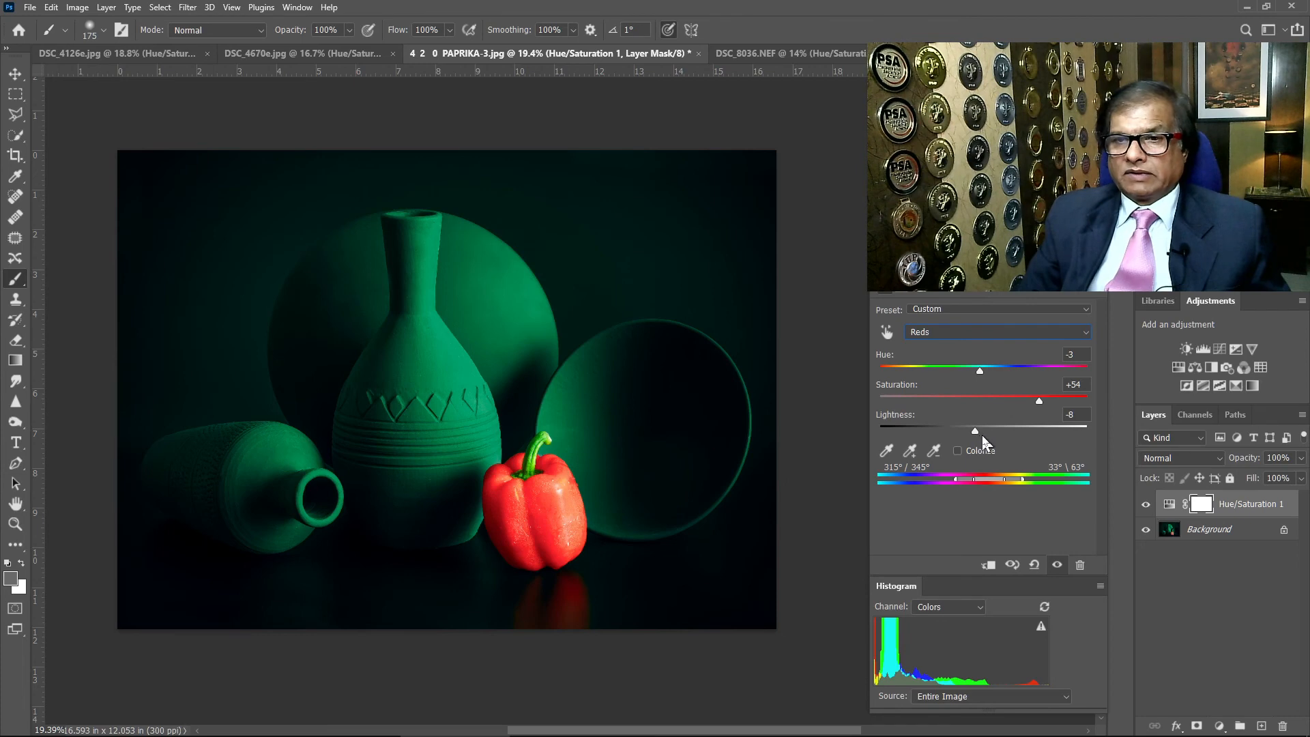
With on-image adjustment on the tall vase, set the Greens hue to -180 and extend the start of the Greens range to 22°
left_click(886, 331)
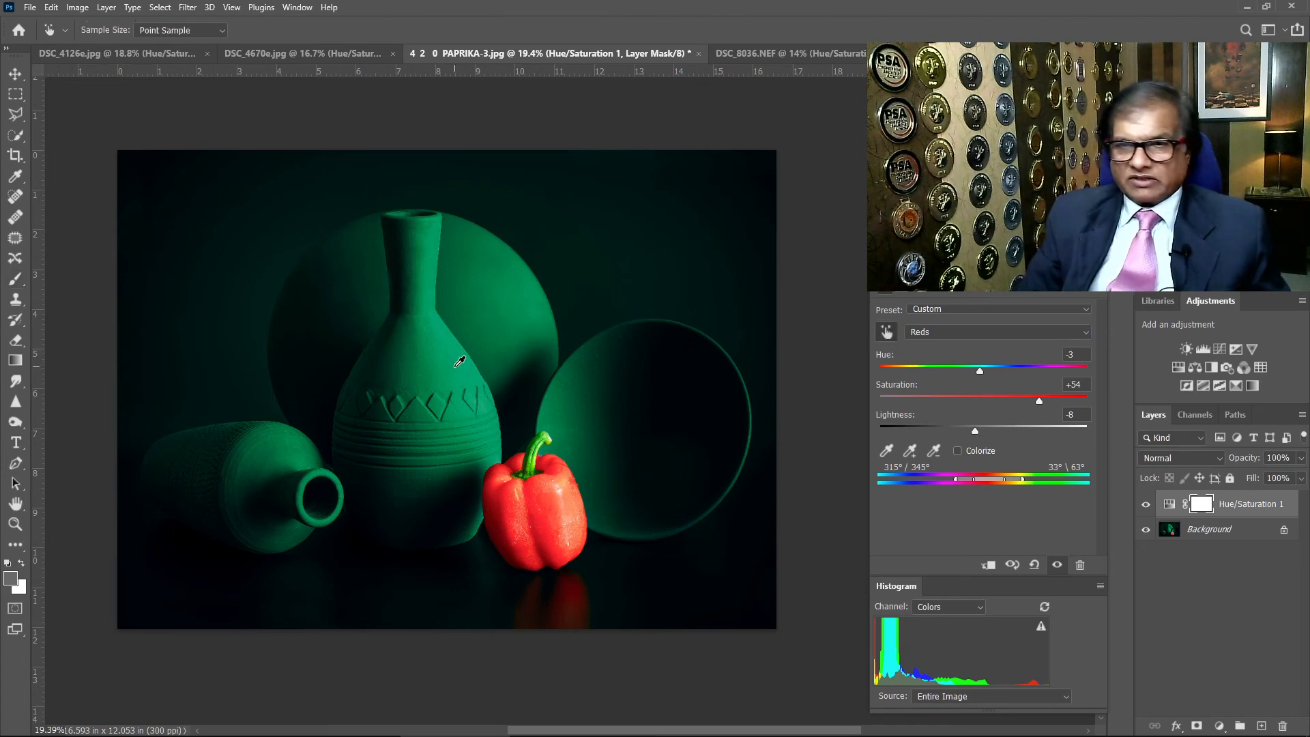
left_click_drag(459, 362, 318, 390)
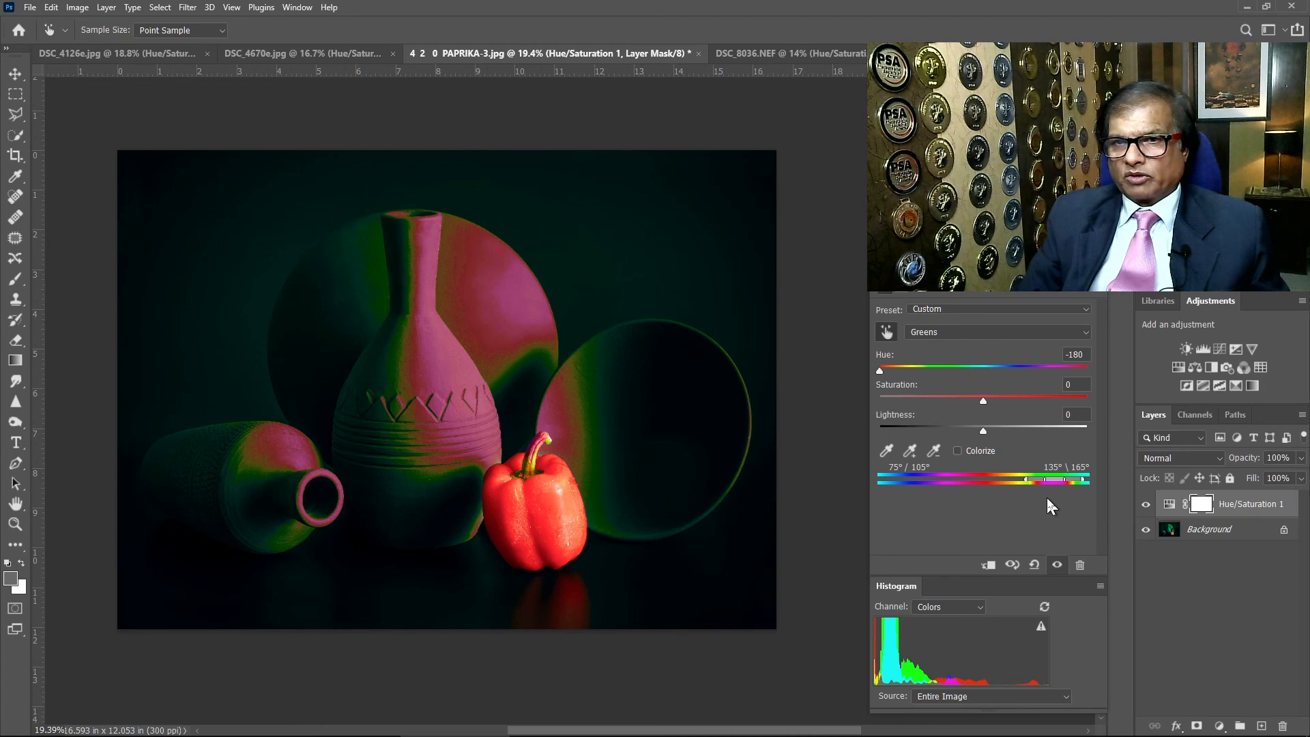
left_click_drag(1025, 478, 996, 481)
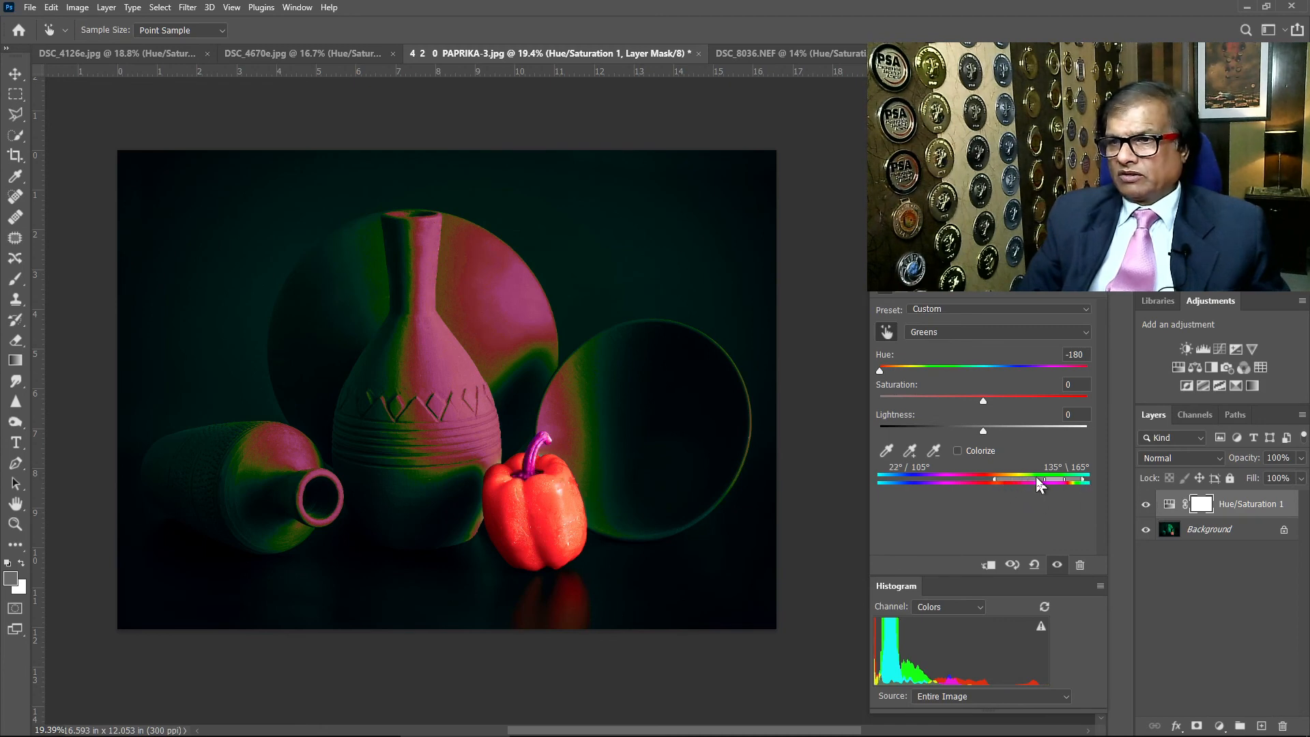
Extend the adjusted green range by adding colour samples from the tall vase's unaffected side and its dark base
left_click(911, 451)
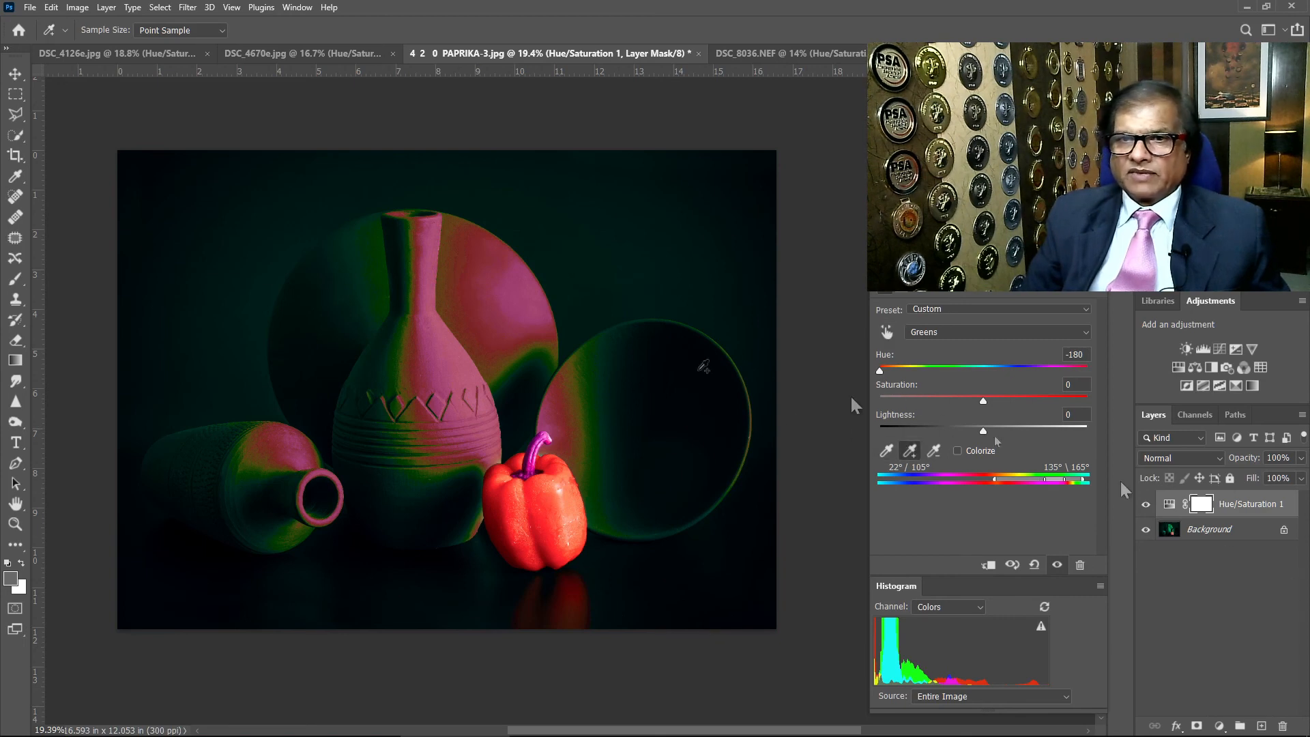
left_click(393, 374)
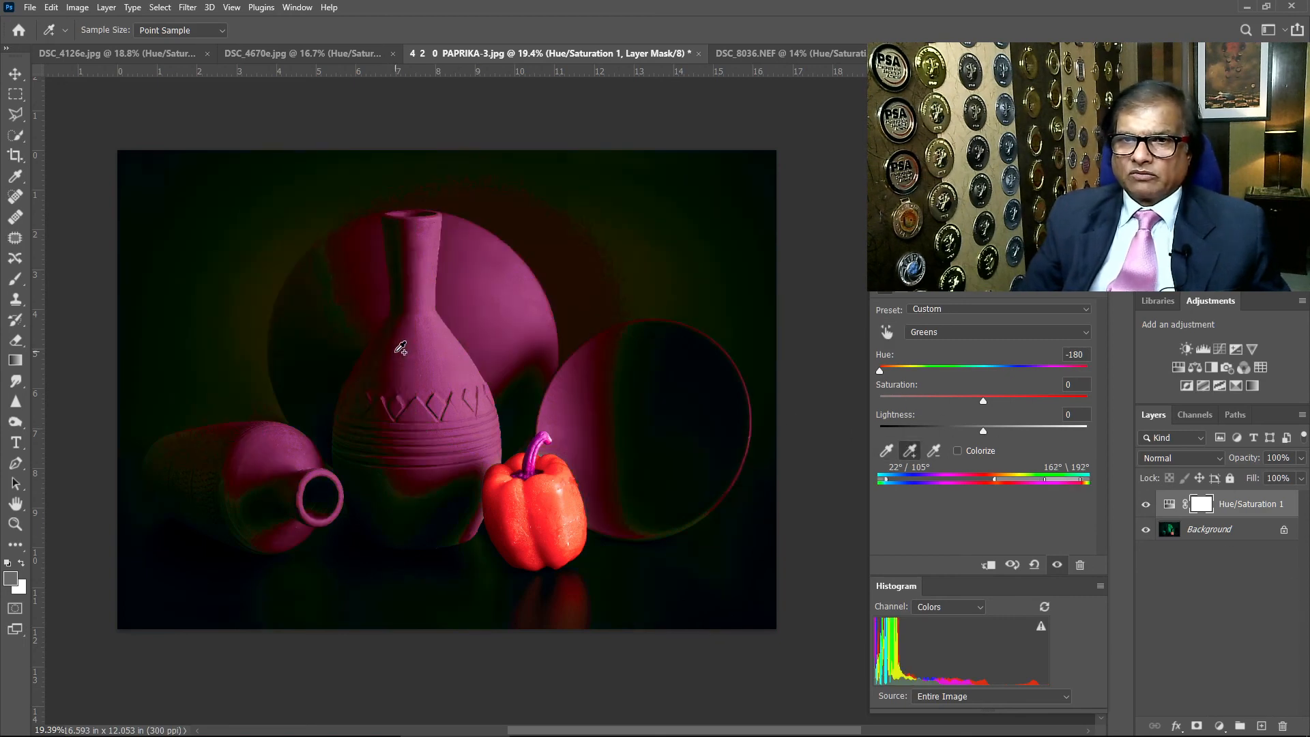
left_click(471, 506)
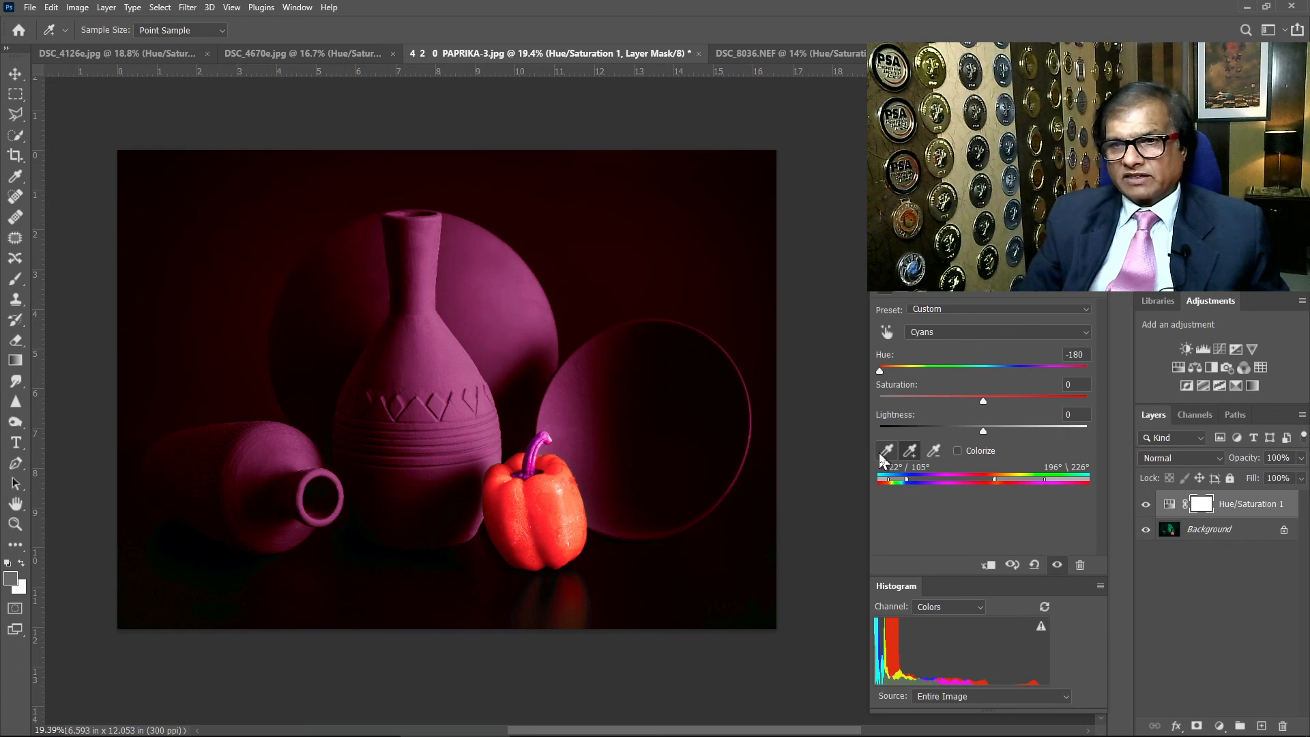
left_click(900, 447)
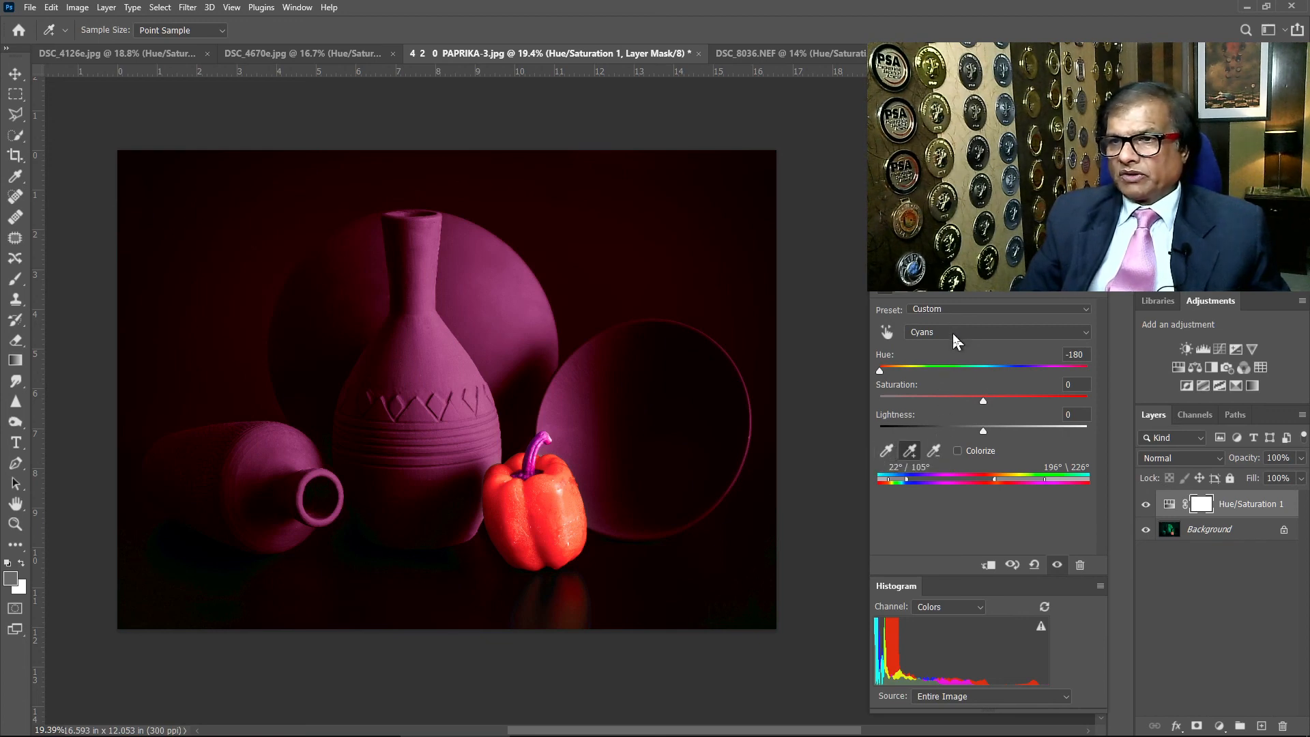
With on-image adjustment on the bell pepper, try a Reds hue of -180 and settle on +61
left_click(886, 332)
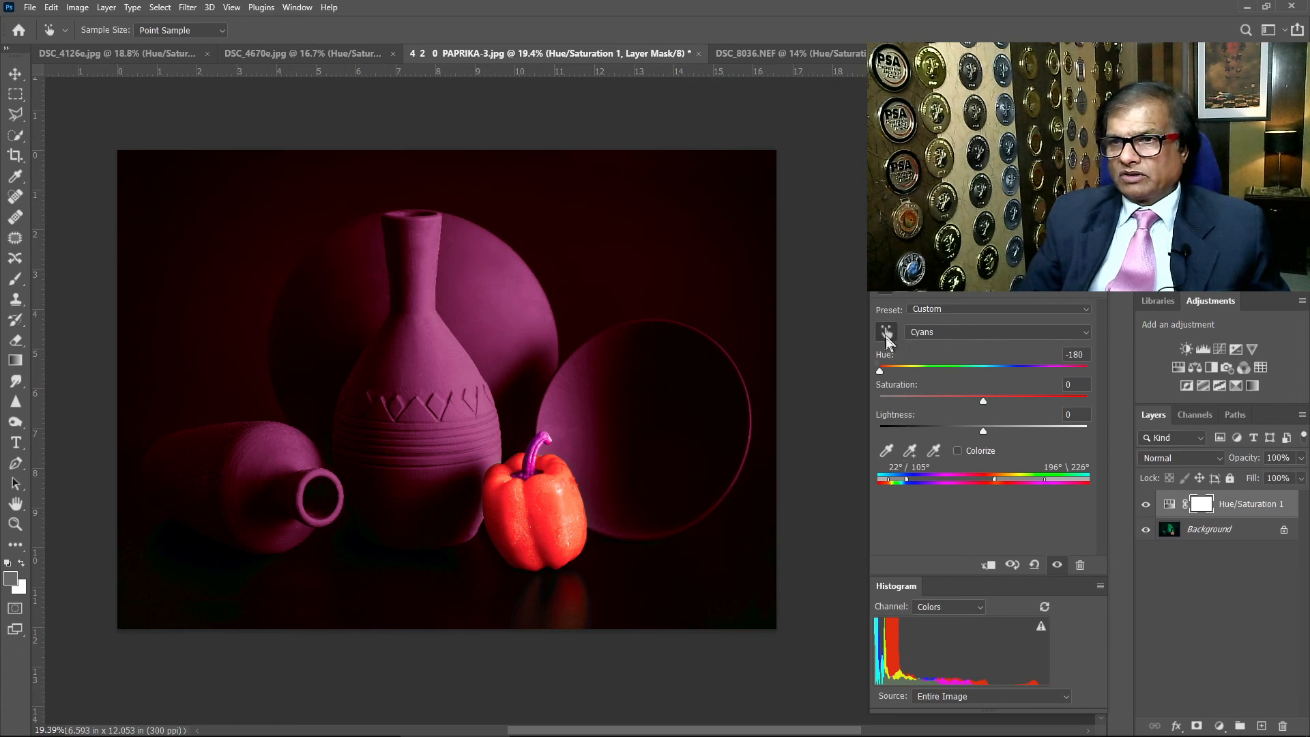
left_click_drag(551, 511, 105, 519)
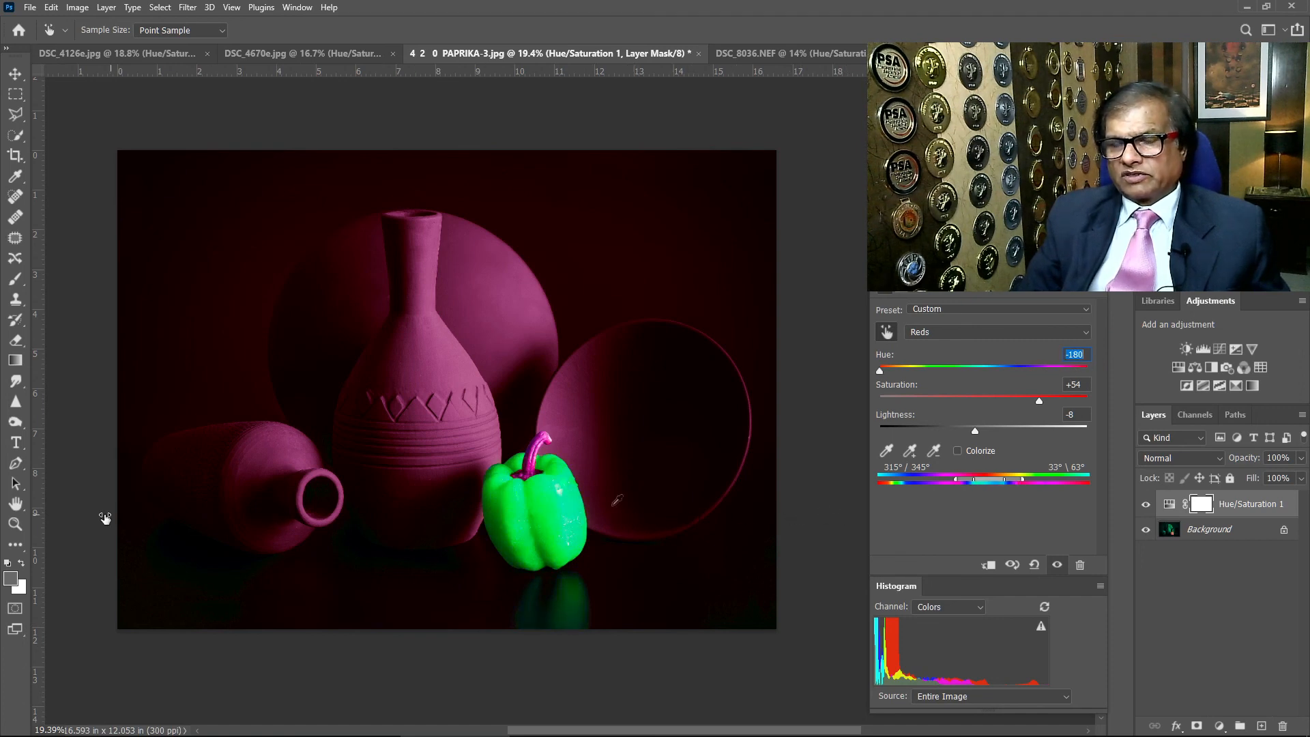
left_click_drag(784, 504, 794, 503)
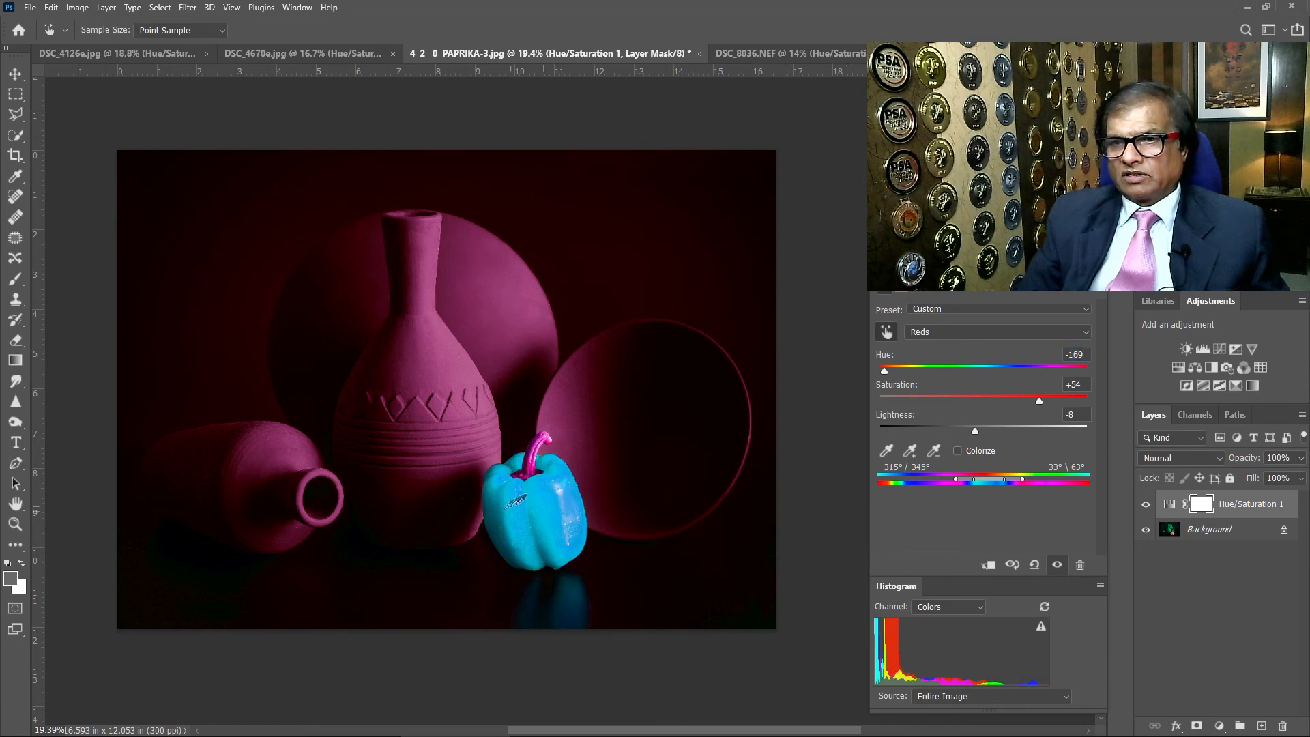
left_click_drag(532, 506, 687, 515)
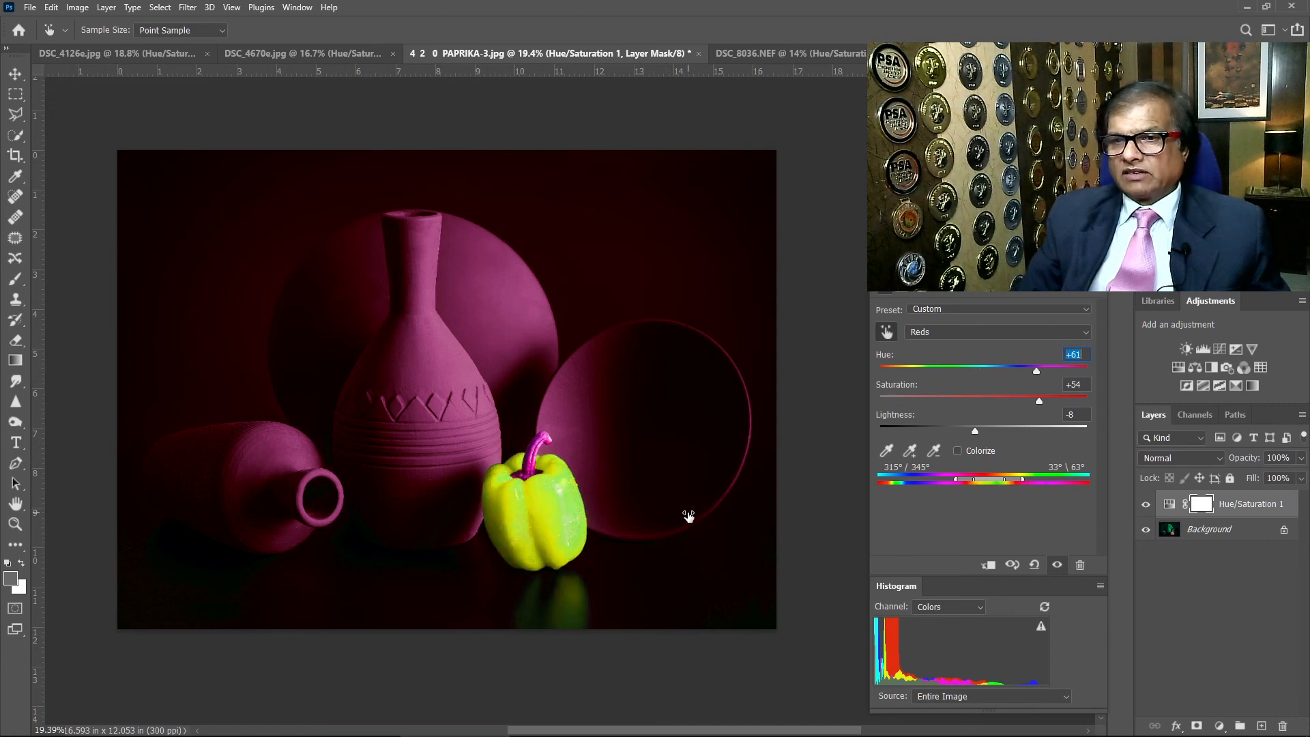